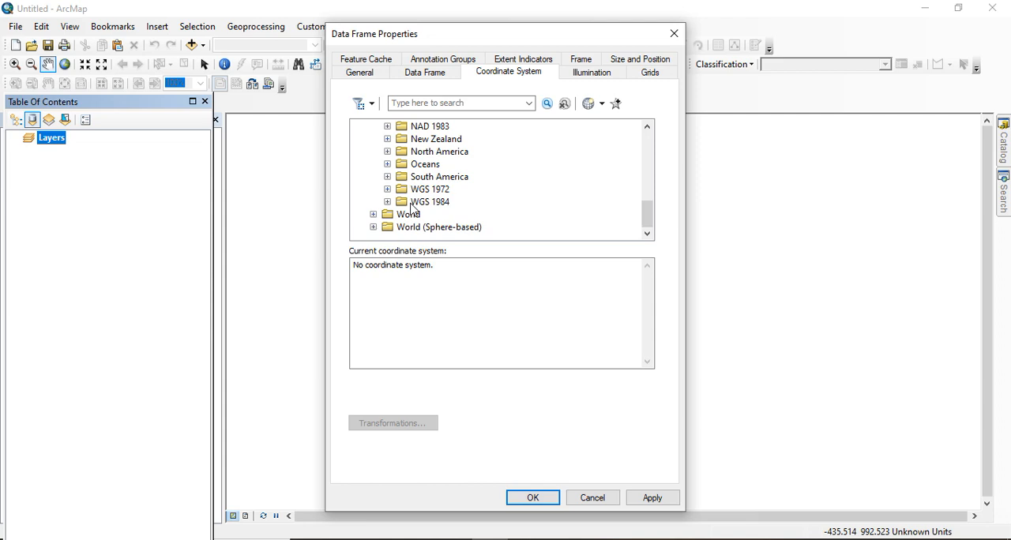
Select the WGS 1984 folder in the data frame's coordinate system list and accept the data frame properties
click(426, 207)
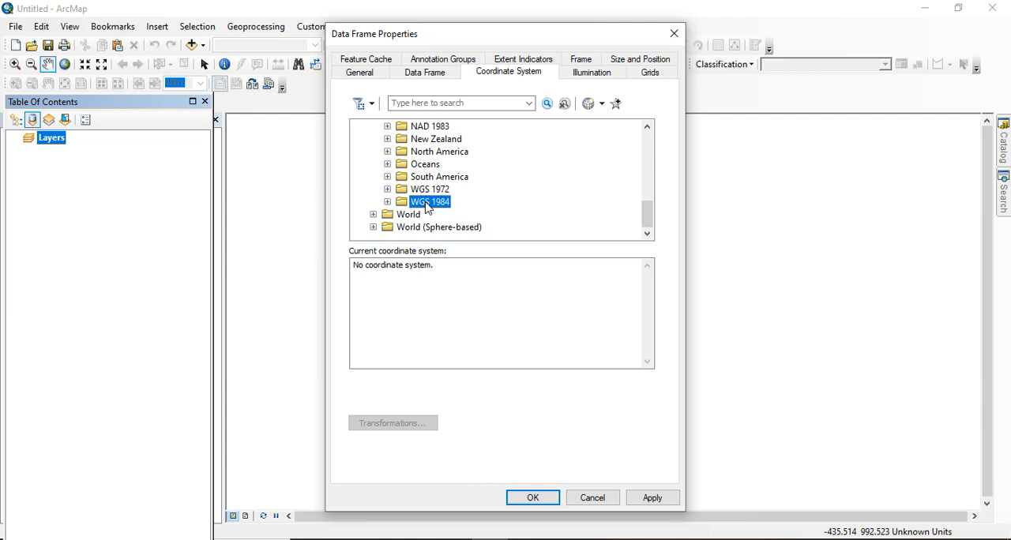
click(533, 499)
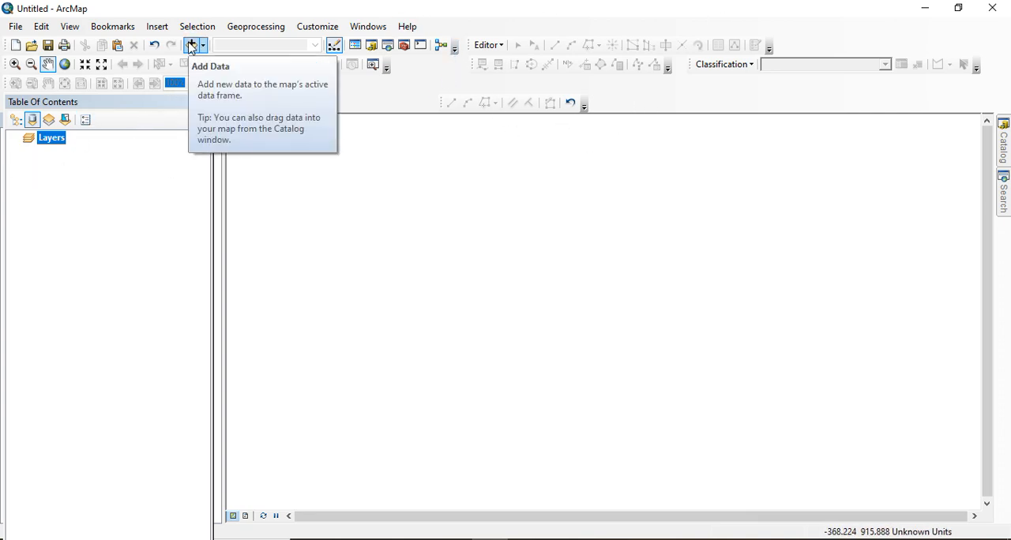
Add the DSMW.lyr layer file from the DSMW folder to the map
click(191, 46)
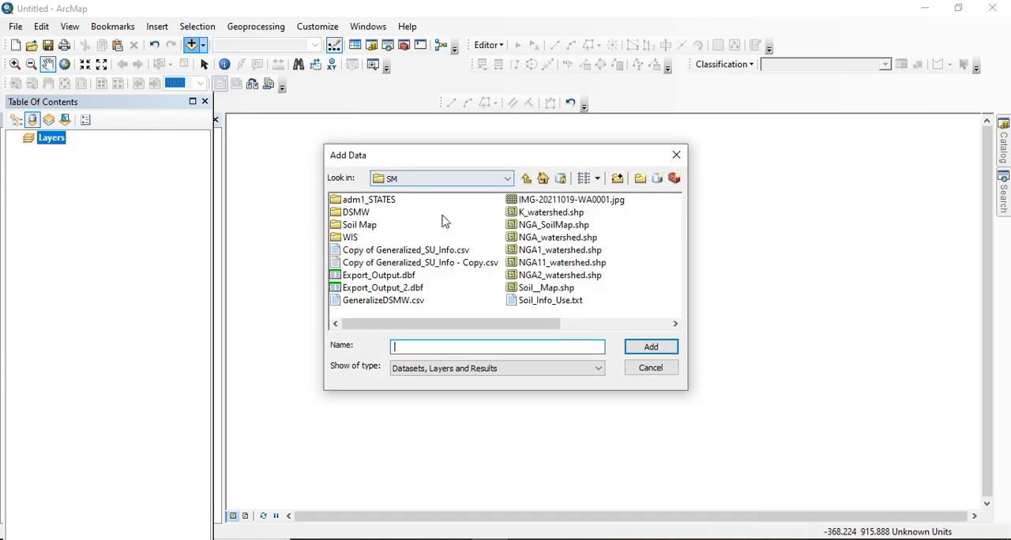
double_click(363, 215)
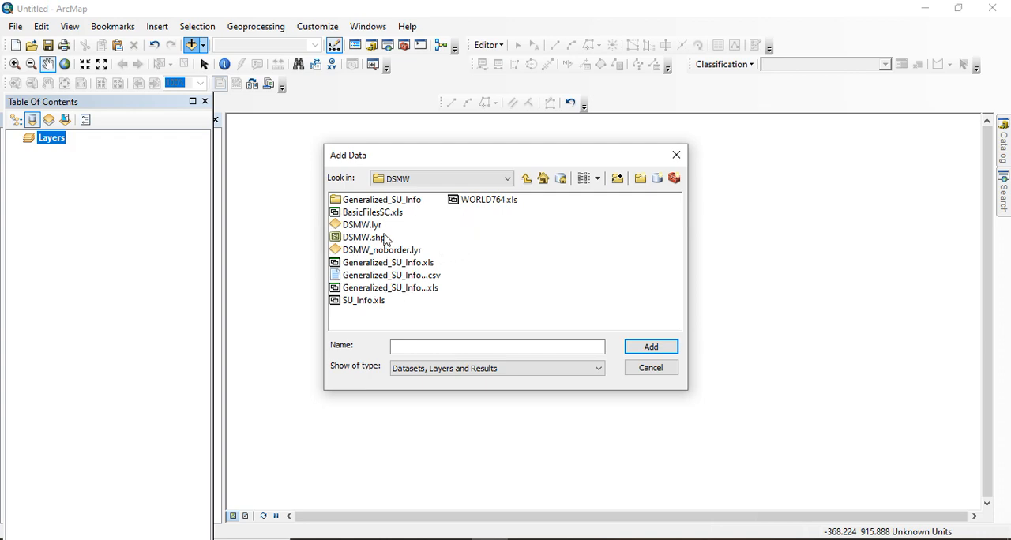
double_click(360, 227)
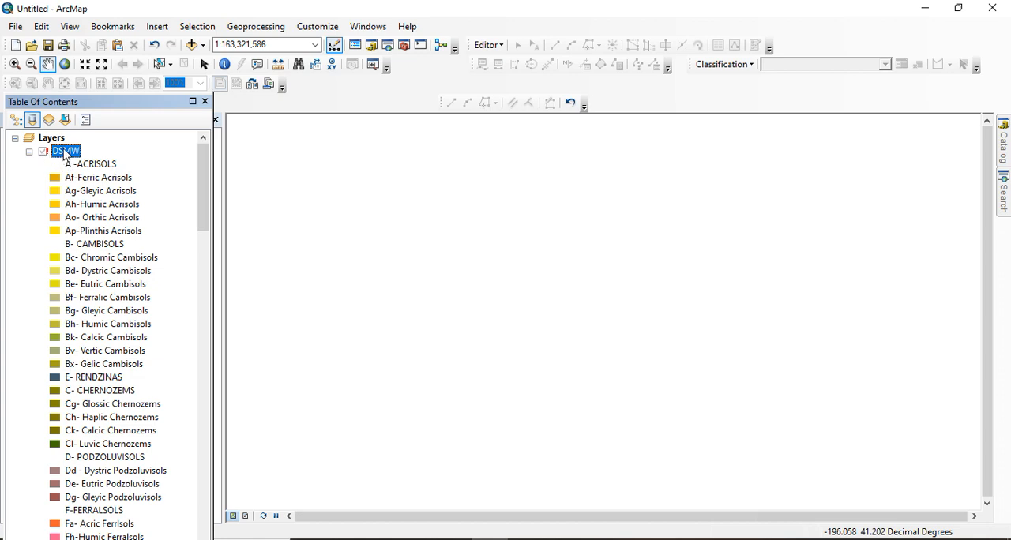
Repair the DSMW layer's broken data source by linking it to DSMW.shp in the DSMW folder
right_click(65, 154)
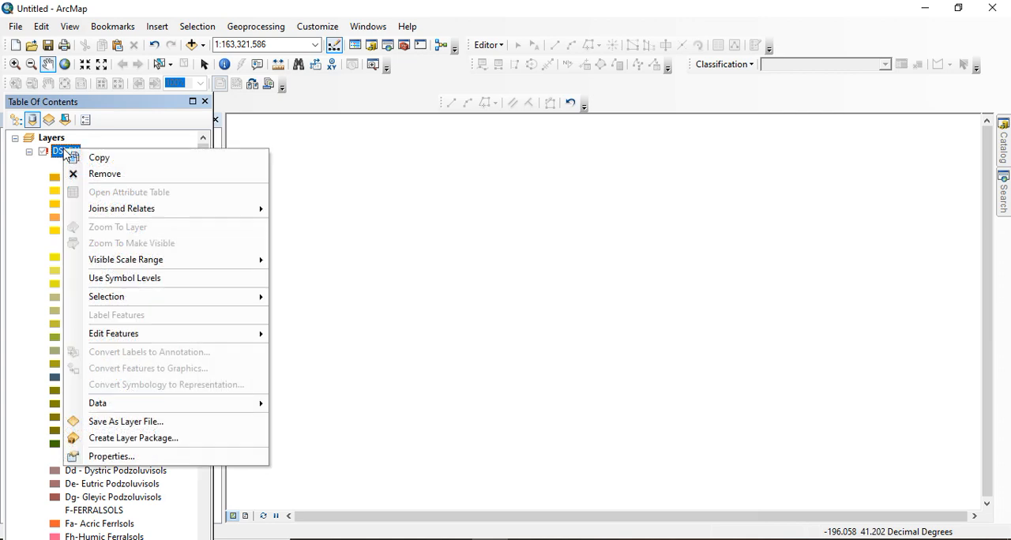
mouse_move(163, 403)
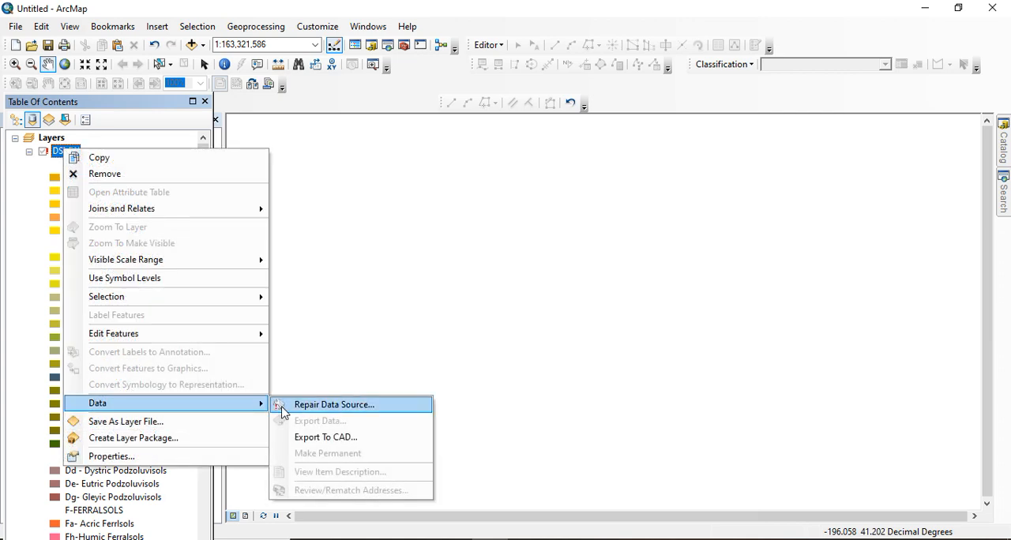
click(331, 405)
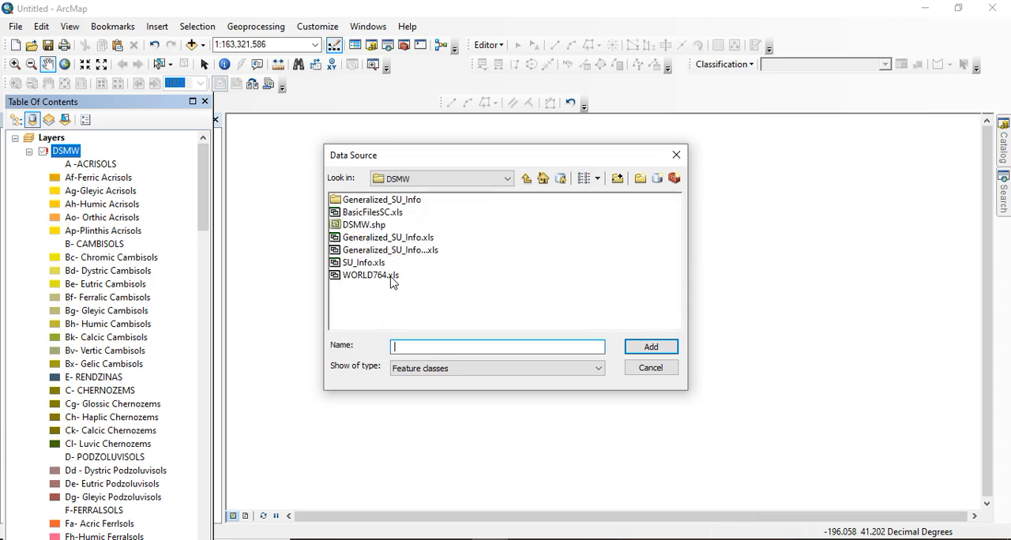
click(368, 227)
click(650, 347)
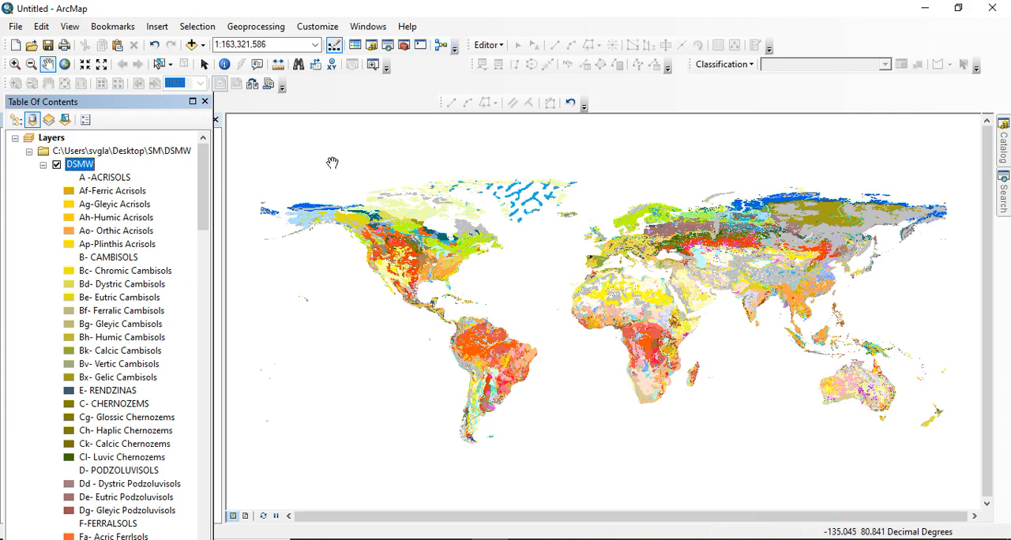
Add the NGA1_watershed.shp shapefile from the SM folder to the map
click(192, 45)
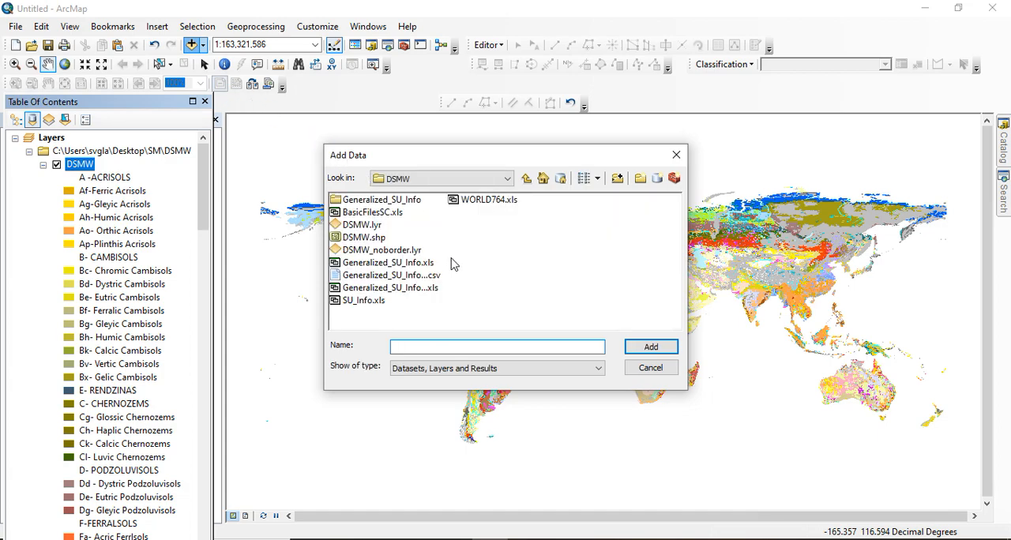
click(503, 180)
click(502, 180)
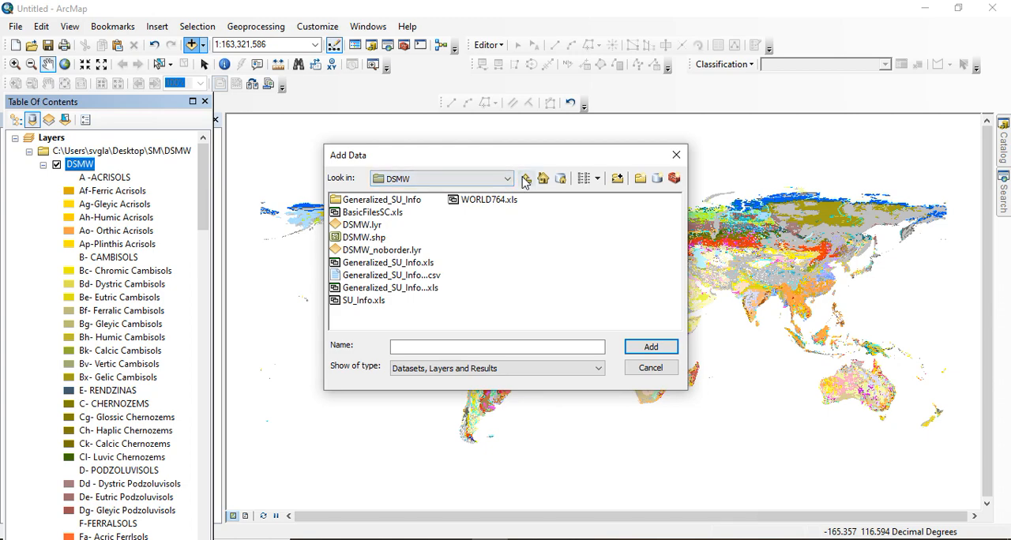
click(525, 180)
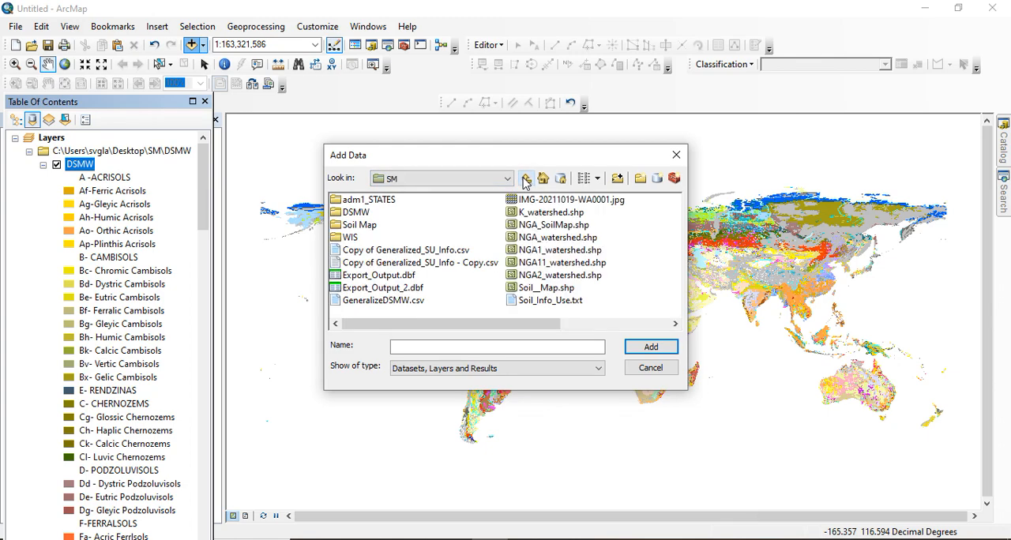
click(562, 251)
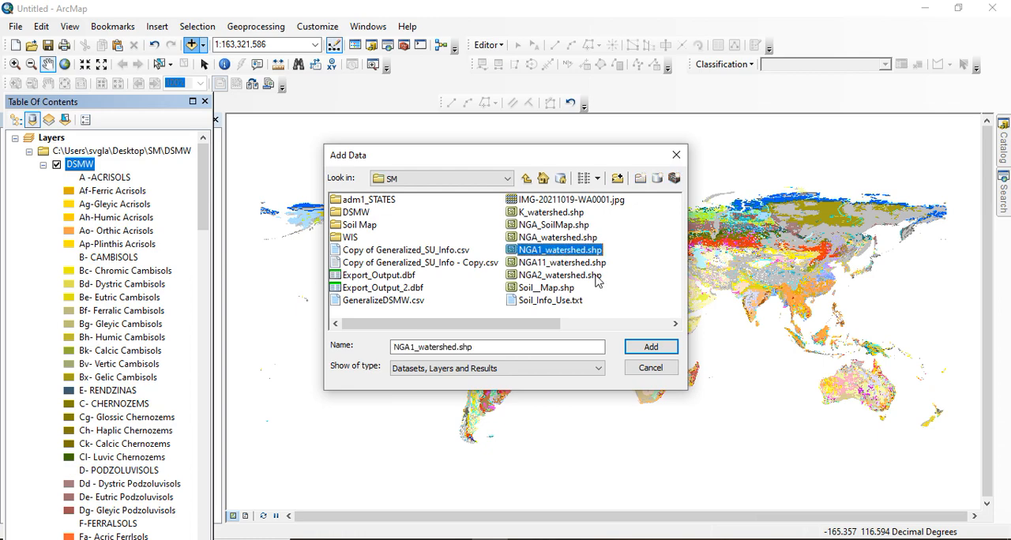
click(648, 350)
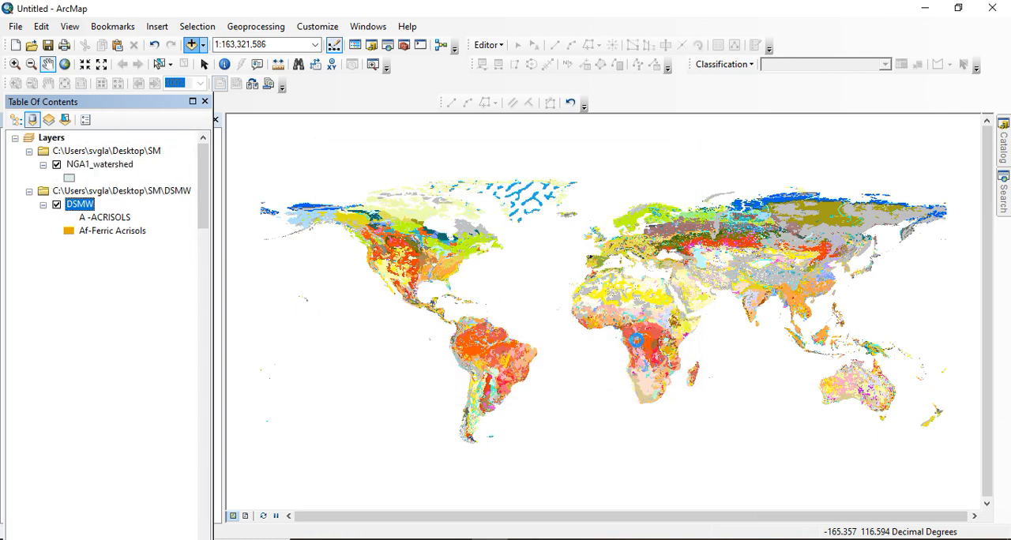
Hide the NGA1_watershed layer to examine the soil map beneath it, and show the layer again
scroll(626, 332, up, 5)
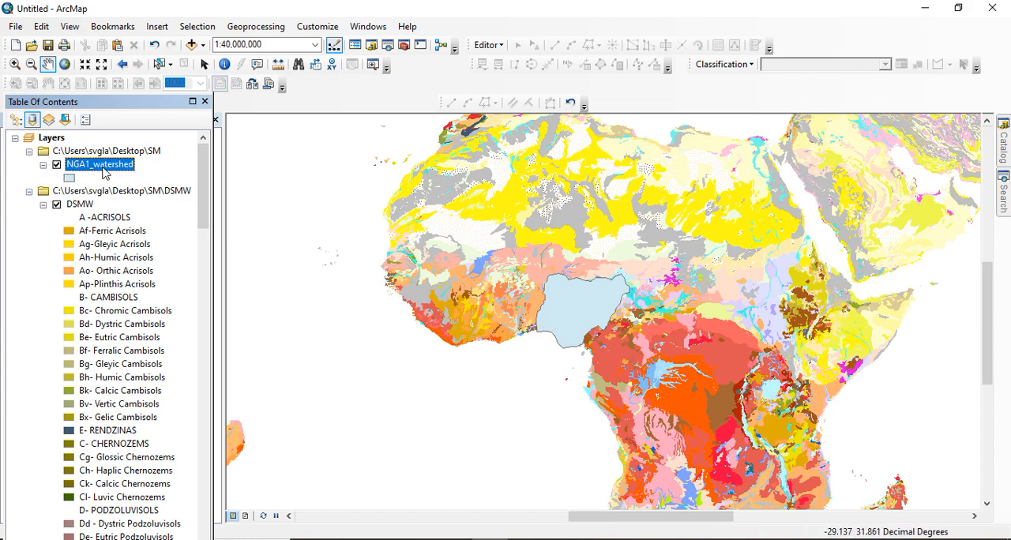
click(57, 166)
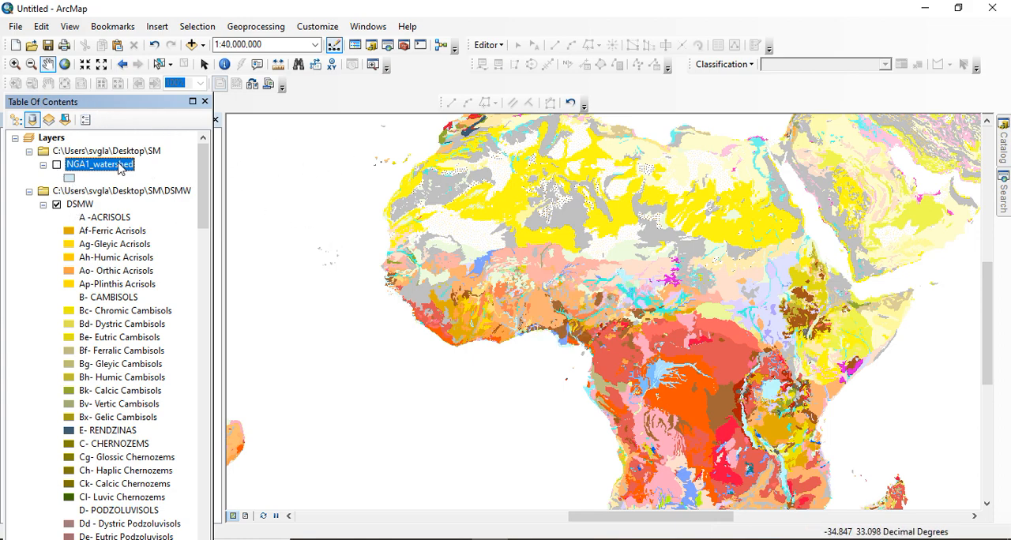
click(56, 165)
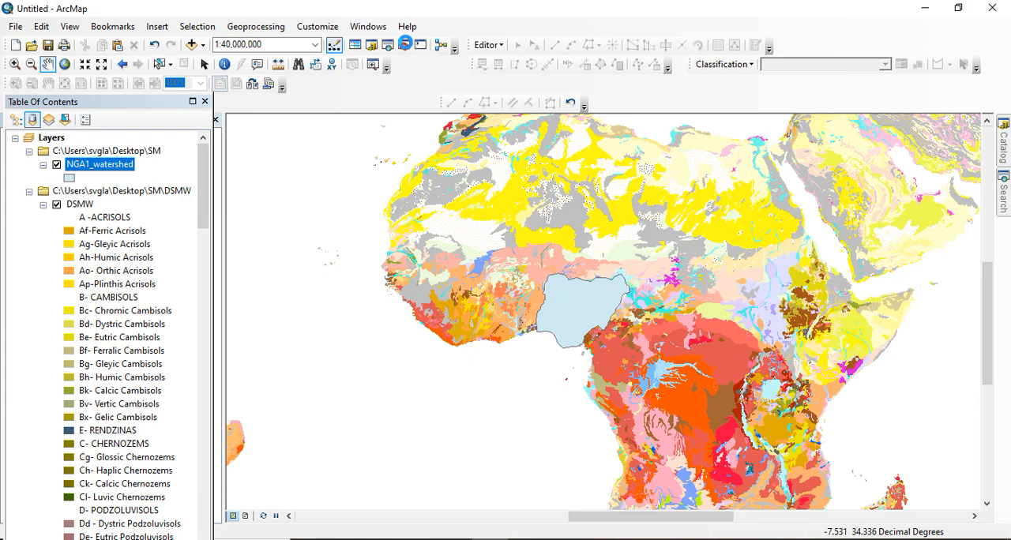
Start the Clip tool from the Extract analysis tools with DSMW as input features and NGA1_watershed as clip features
click(404, 43)
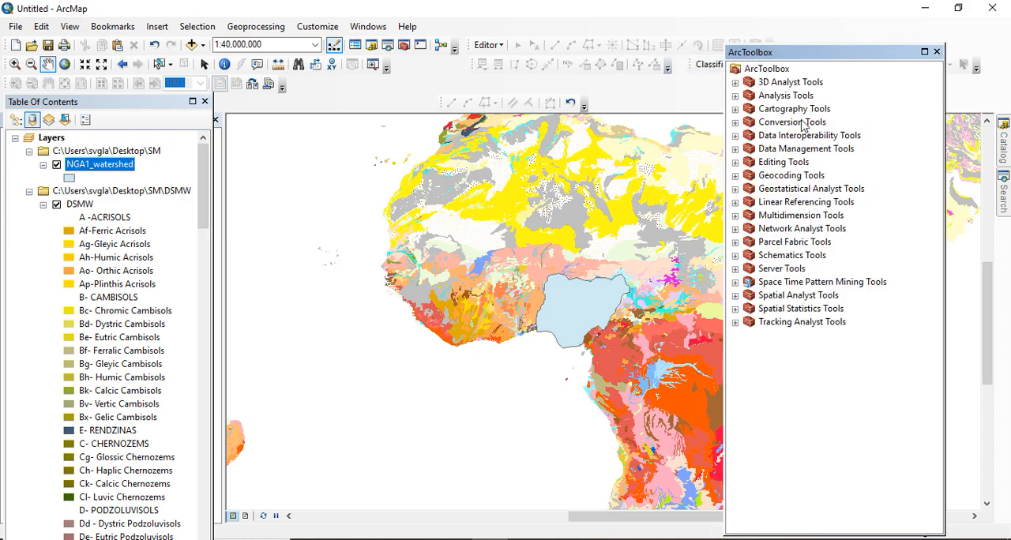
click(735, 96)
click(786, 109)
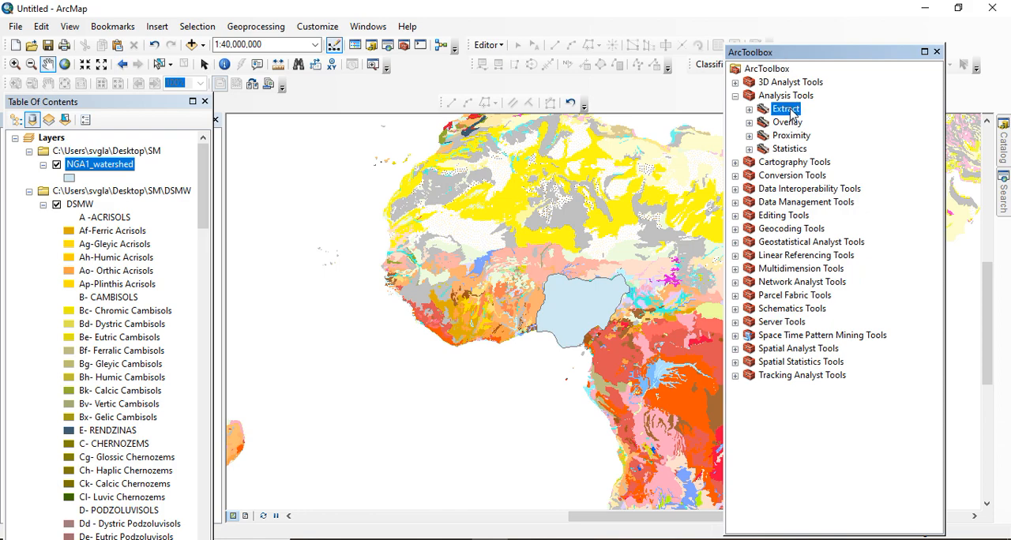
click(750, 110)
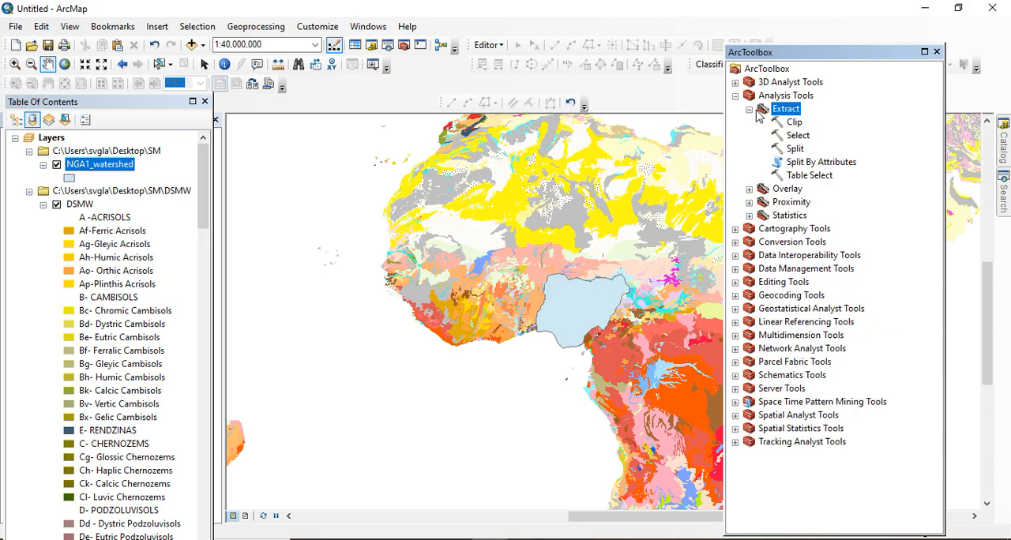
click(797, 125)
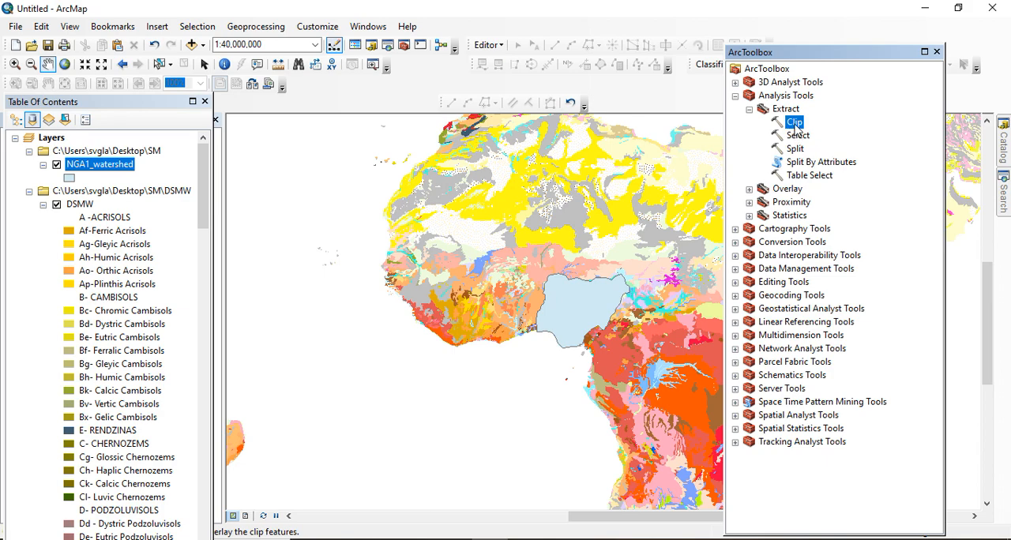
double_click(795, 123)
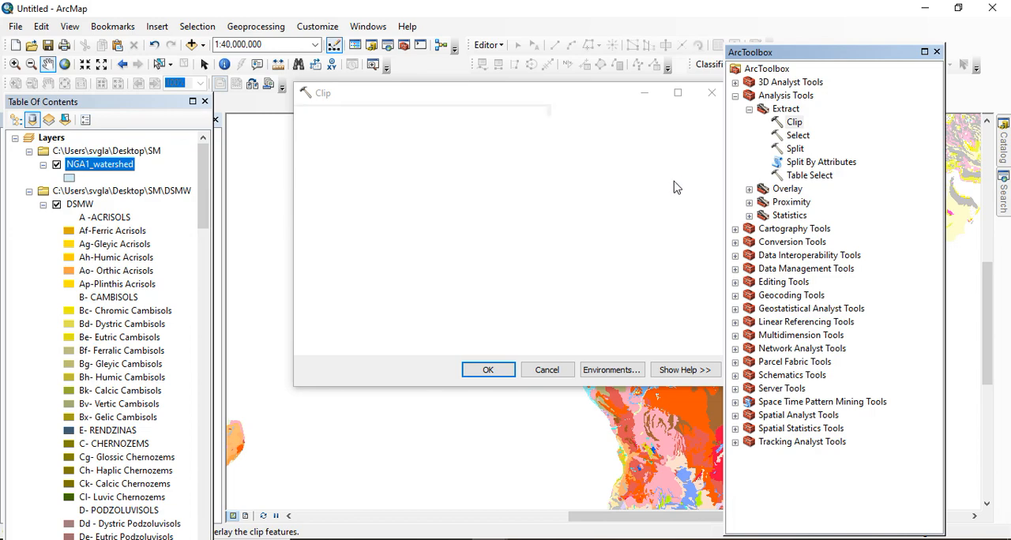
click(938, 52)
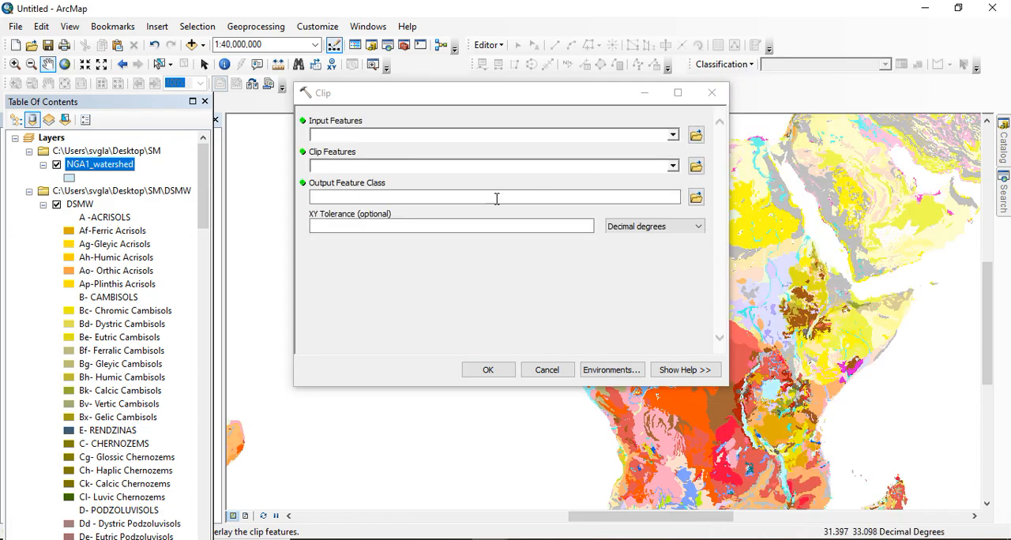
click(674, 136)
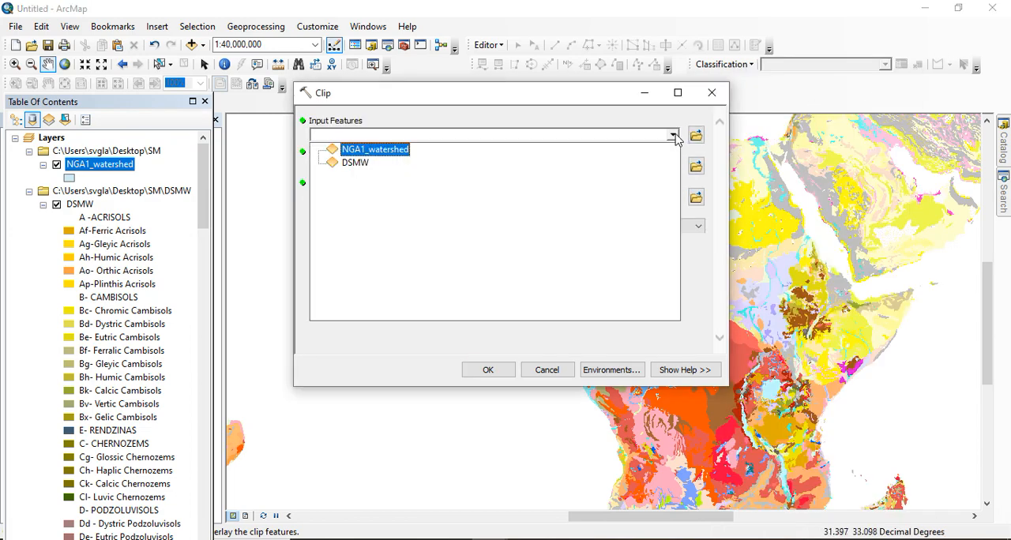
click(361, 166)
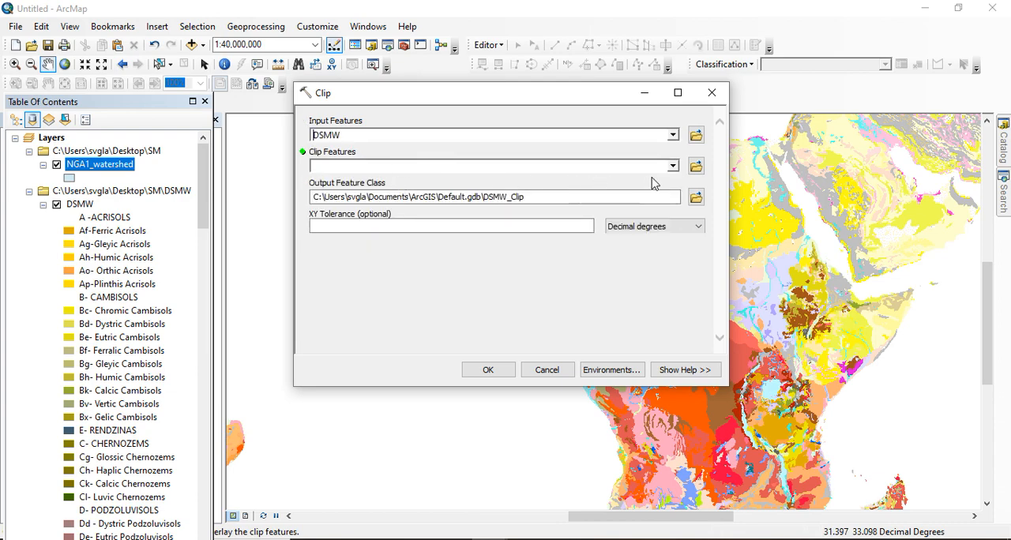
click(673, 166)
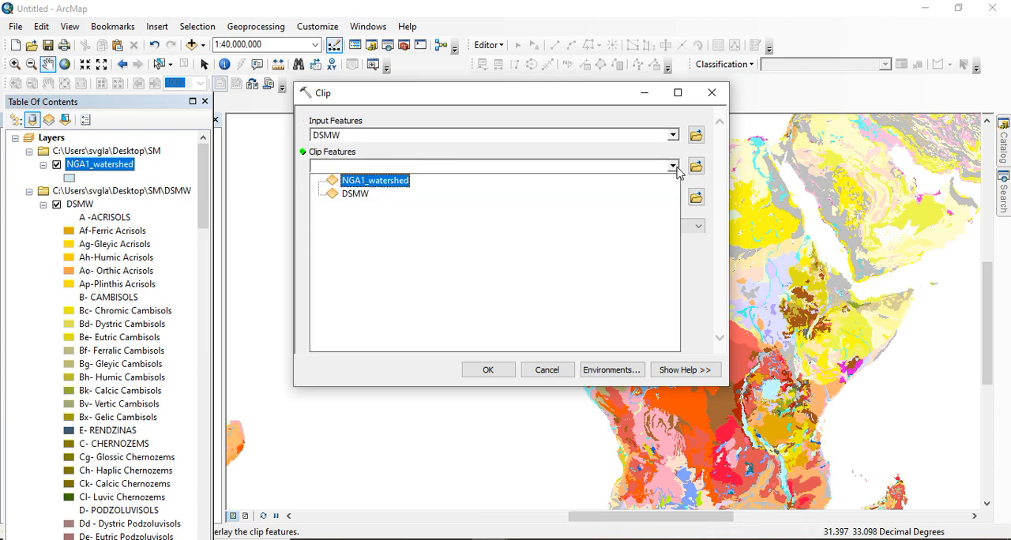
click(378, 183)
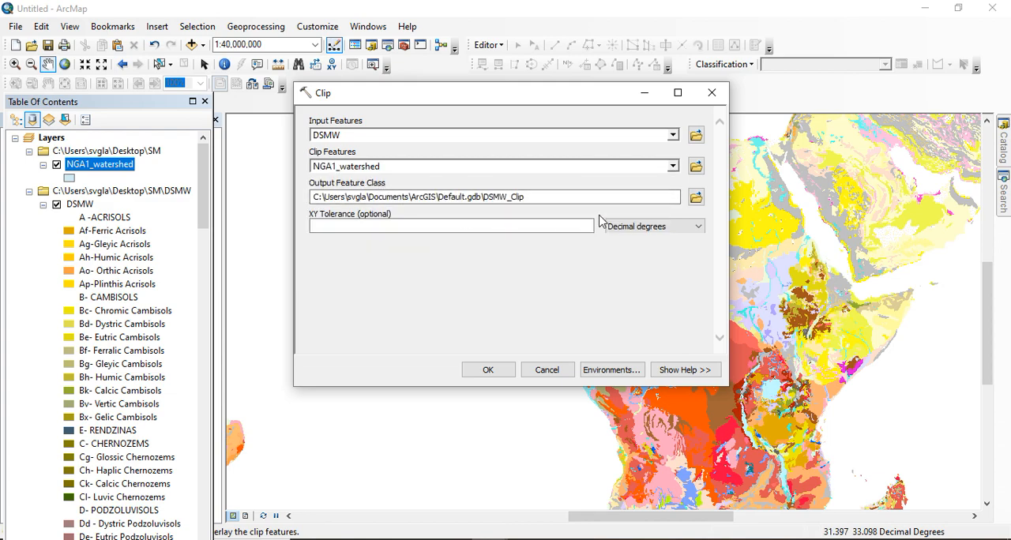
Set the Clip tool's processing extent to "Same as layer NGA1_watershed" in its environment settings
click(604, 371)
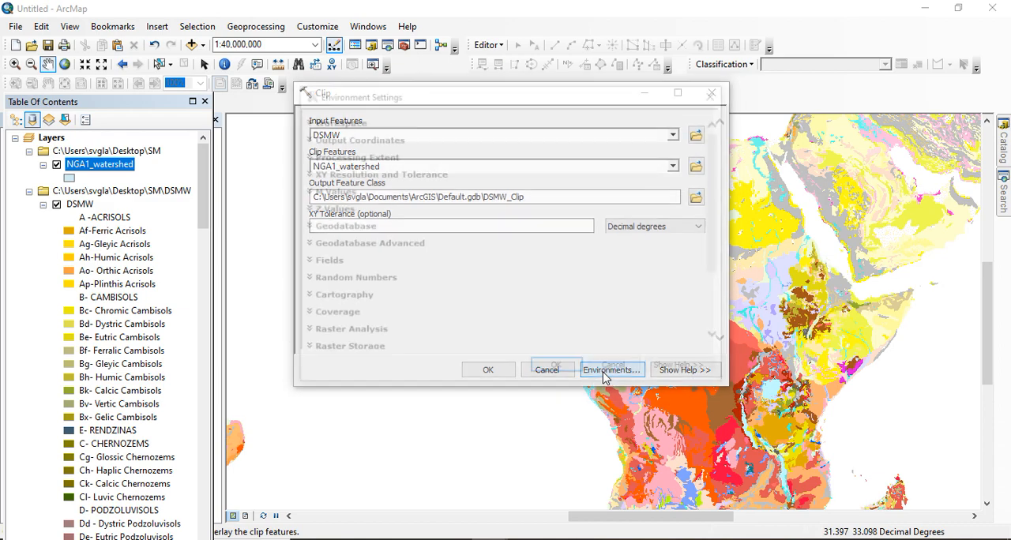
click(321, 157)
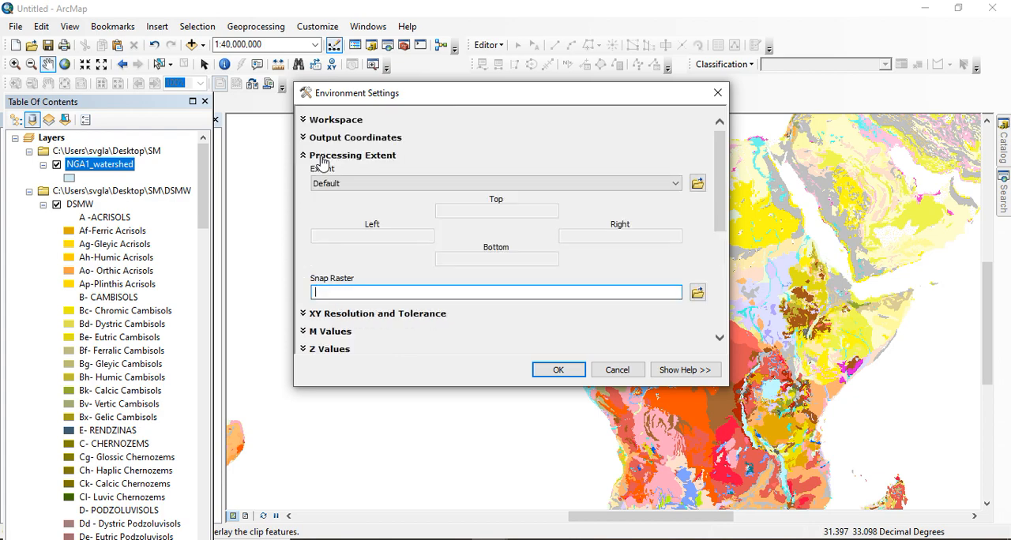
click(406, 186)
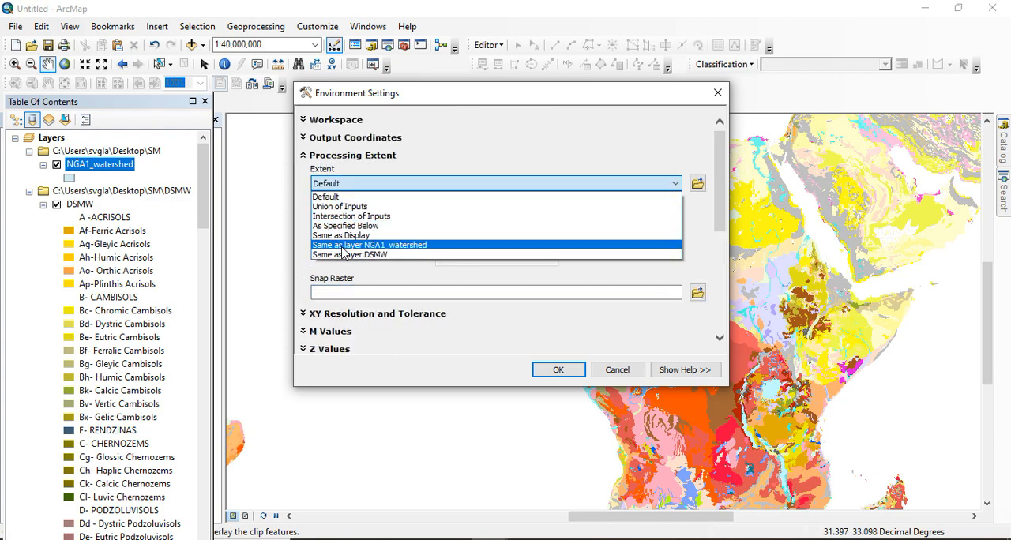
click(380, 246)
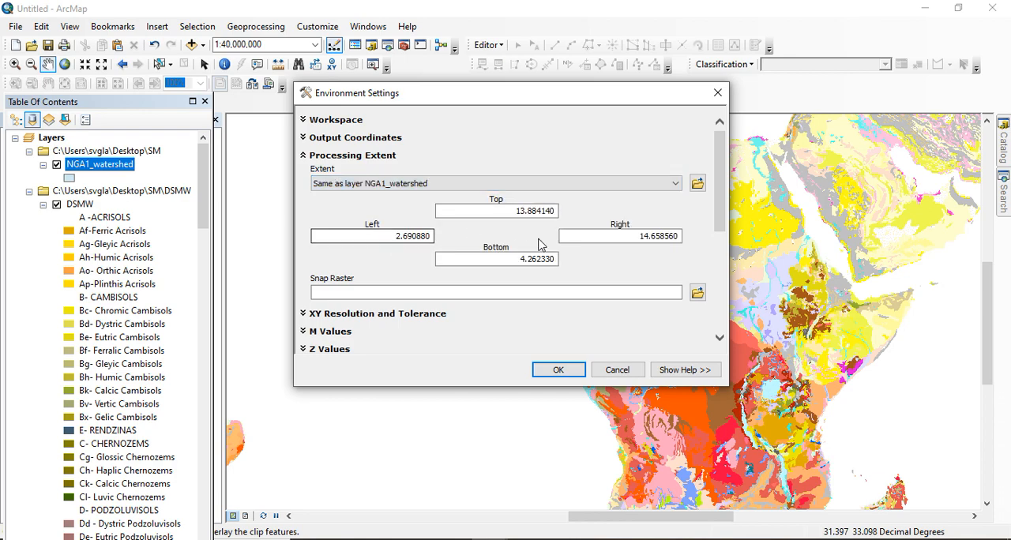
click(558, 371)
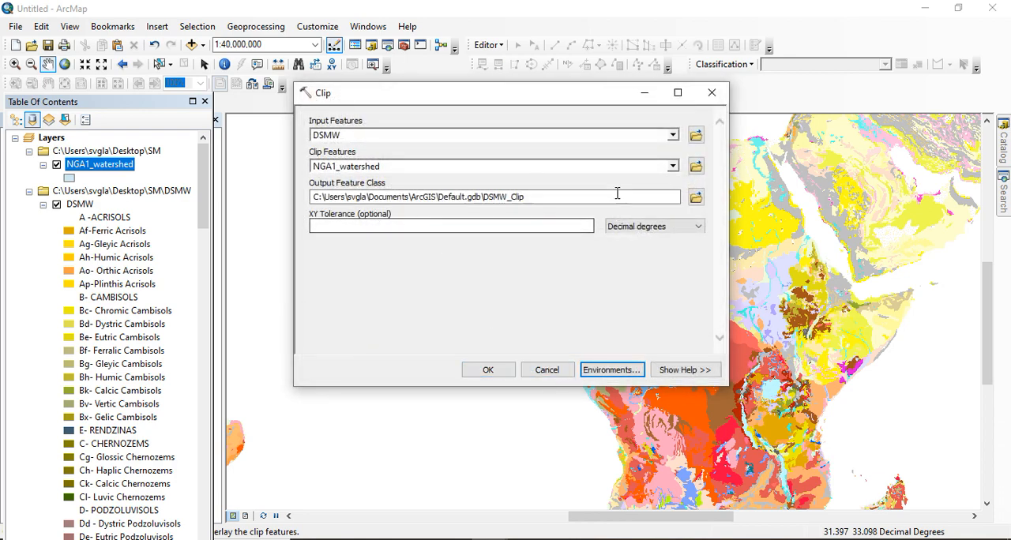
Set the clip output to Soil.shp in the Soil Map folder and run the Clip tool
click(696, 198)
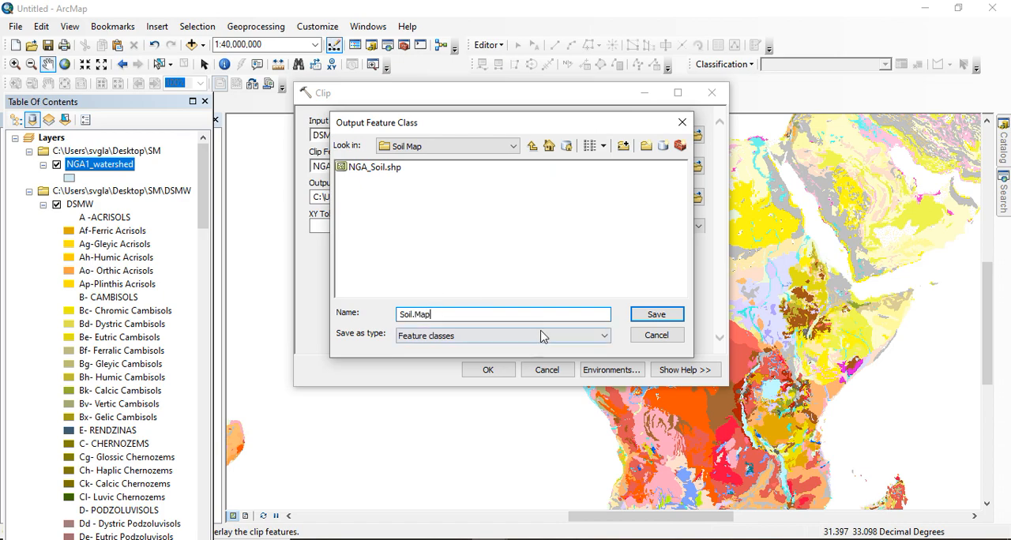
click(657, 317)
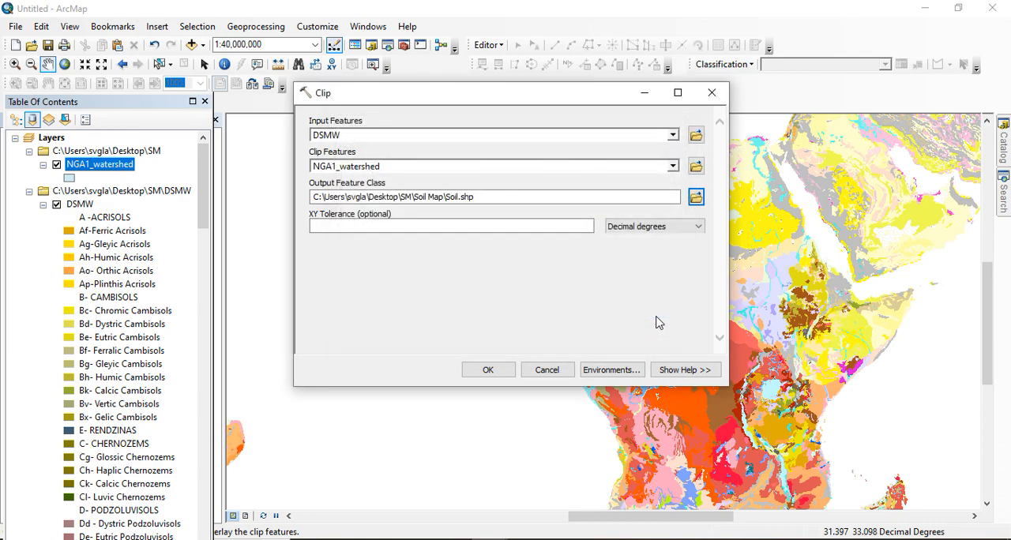
click(492, 374)
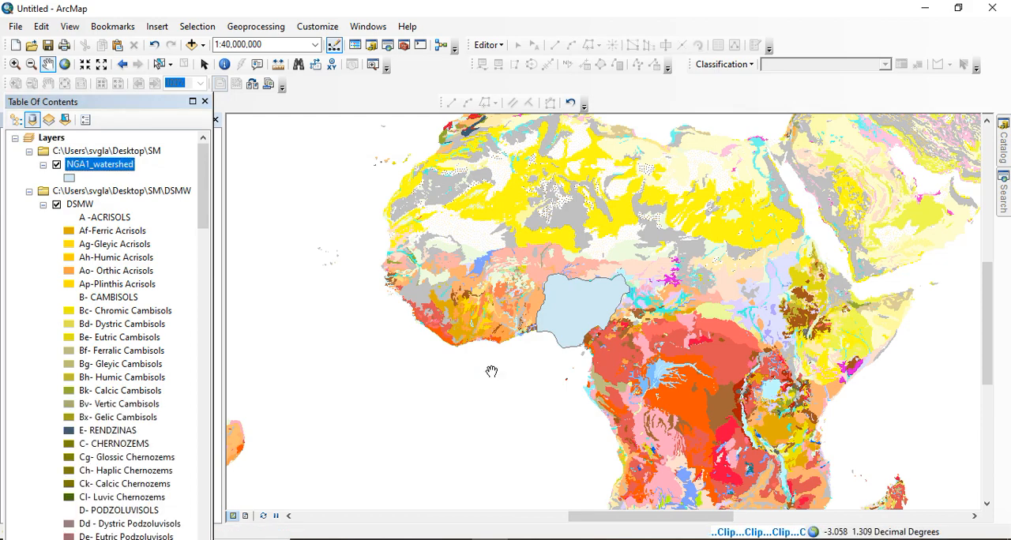
Change the NGA1_watershed symbol to the Hollow style with a red outline
click(73, 181)
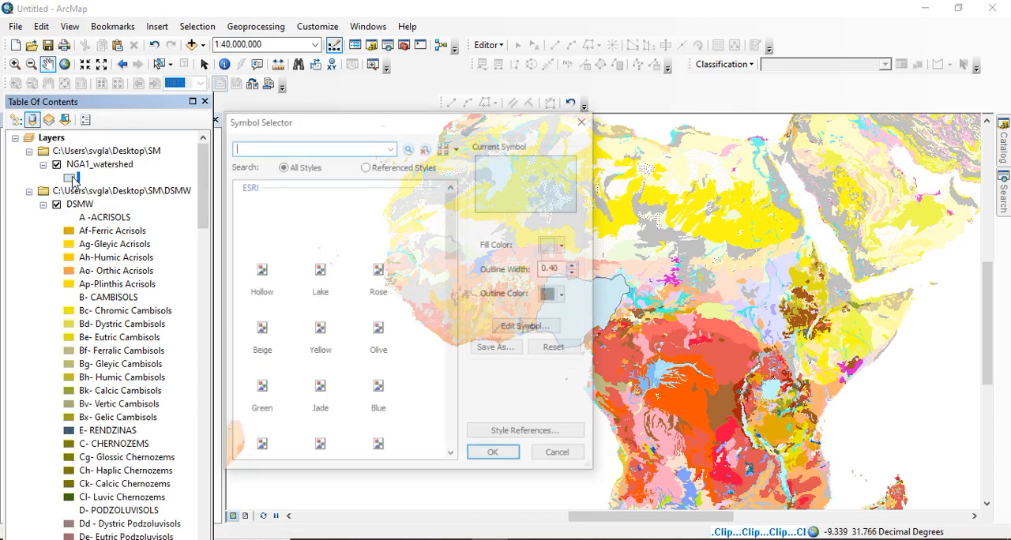
click(263, 272)
click(565, 295)
click(440, 348)
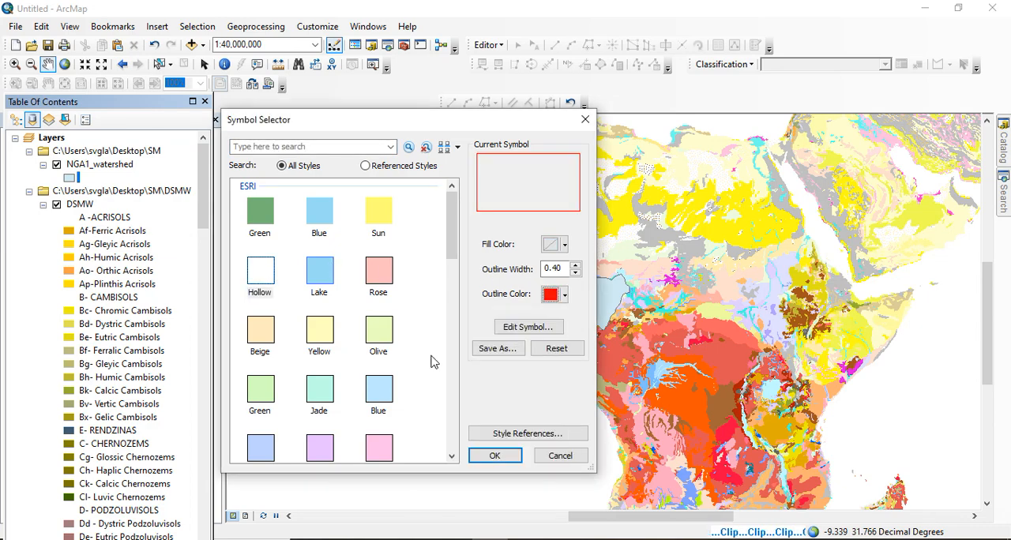
click(495, 457)
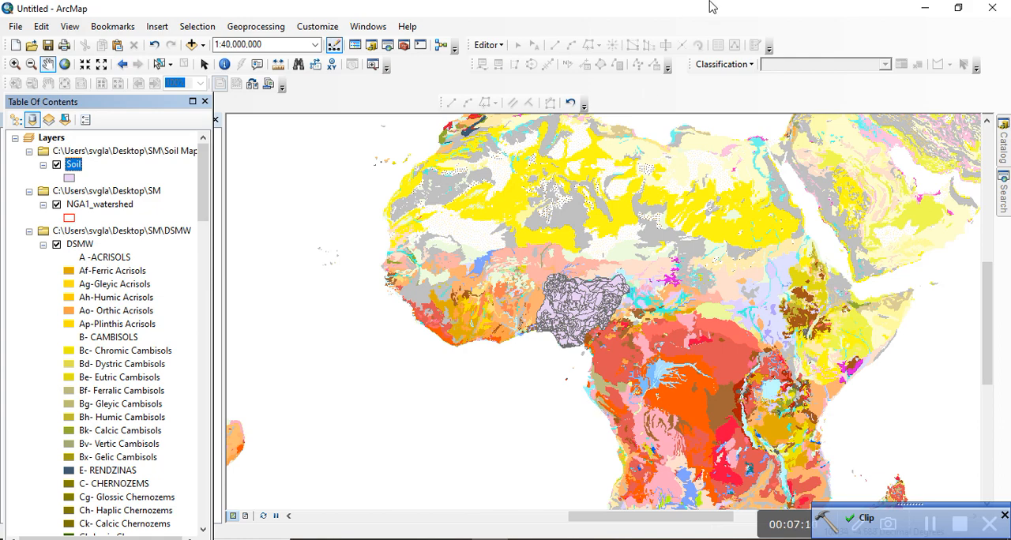
Hide the DSMW layer to examine the clipped Soil layer on its own, and show DSMW again
click(283, 32)
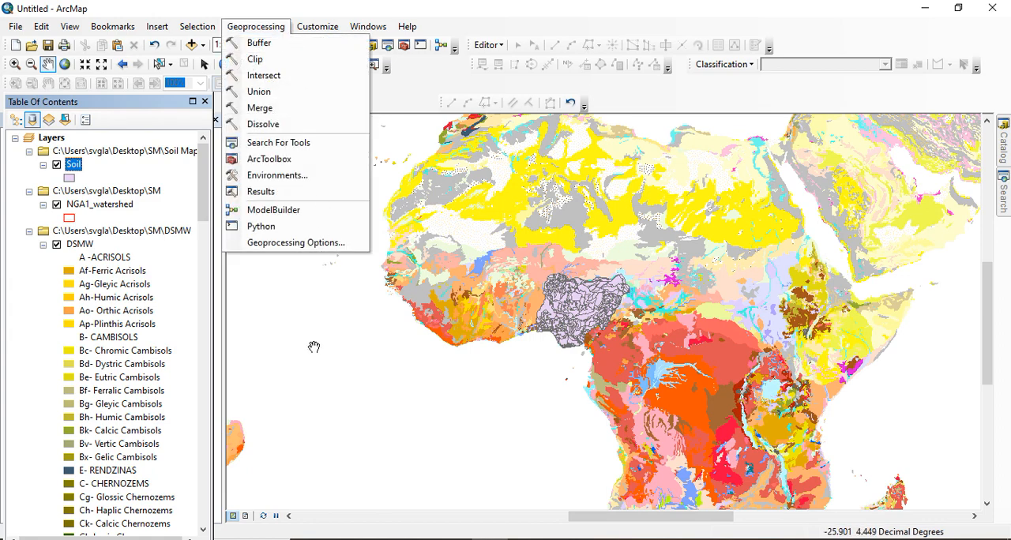
drag(313, 348, 603, 312)
drag(902, 289, 668, 314)
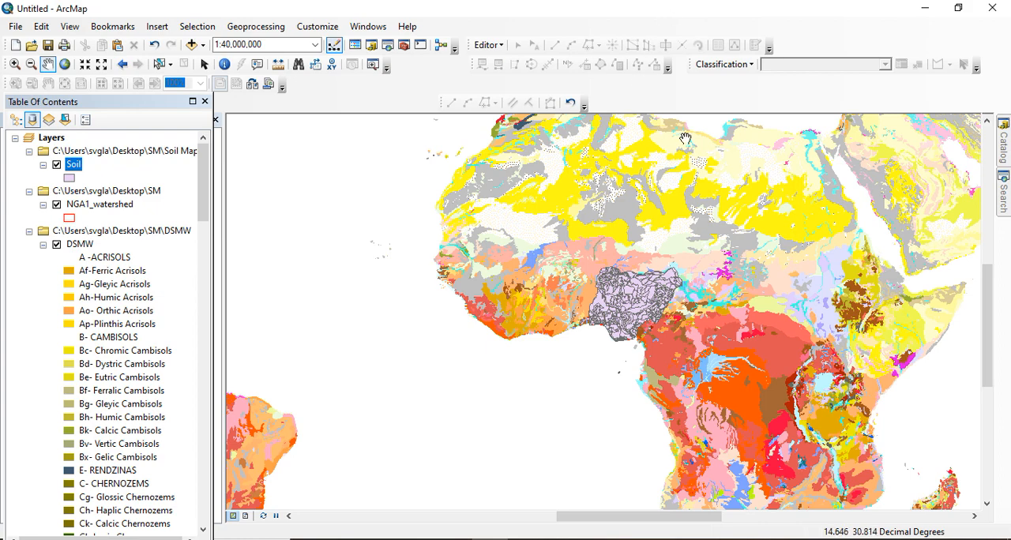
click(56, 245)
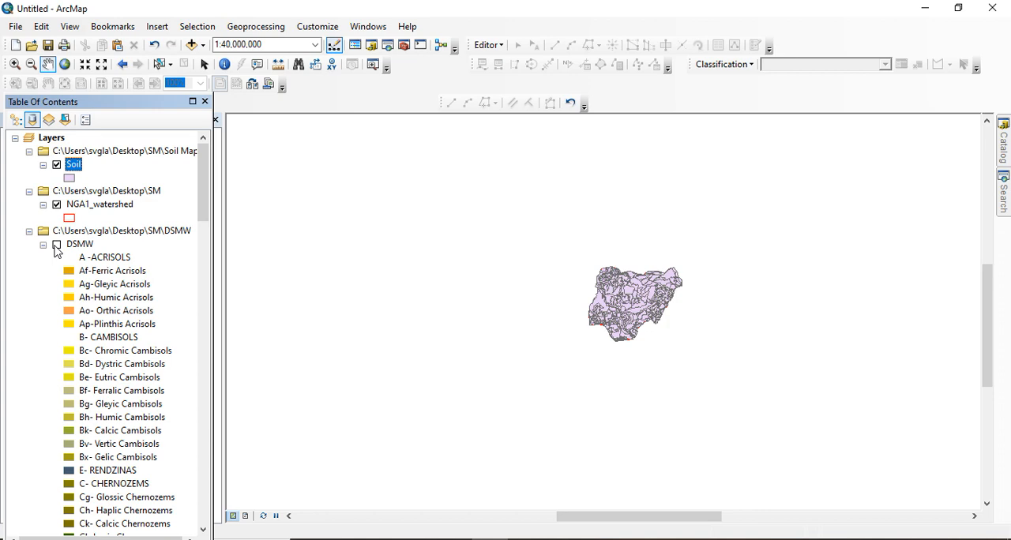
click(43, 246)
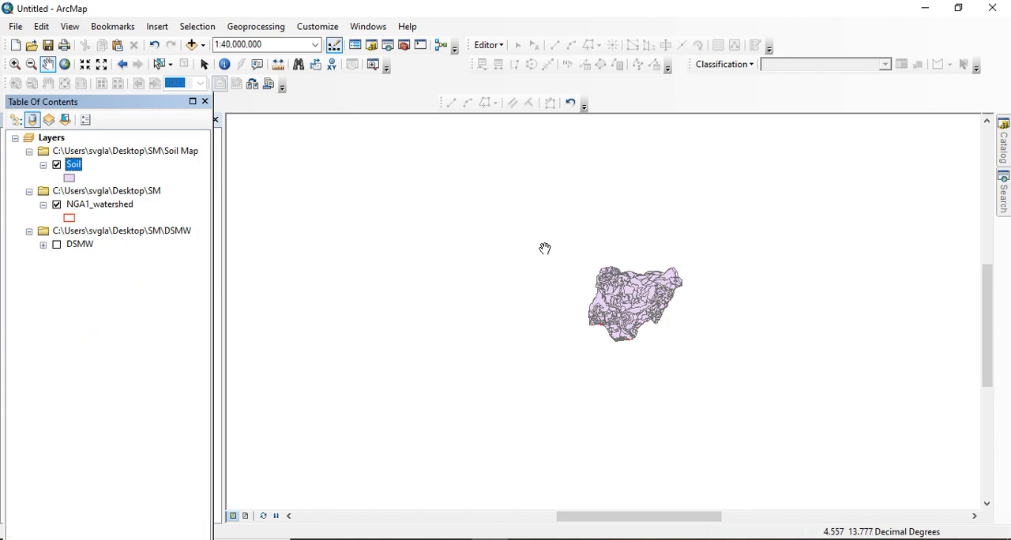
click(56, 246)
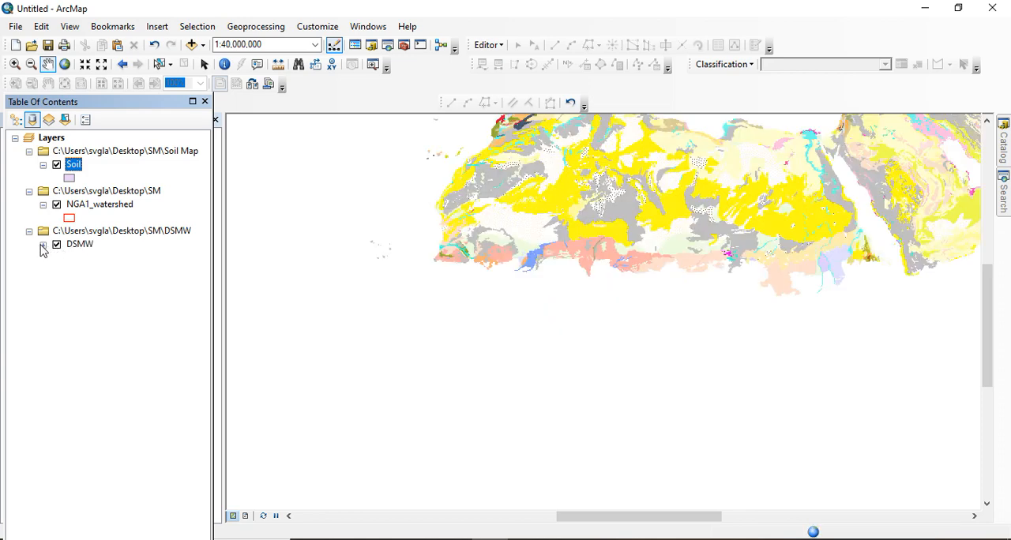
click(43, 245)
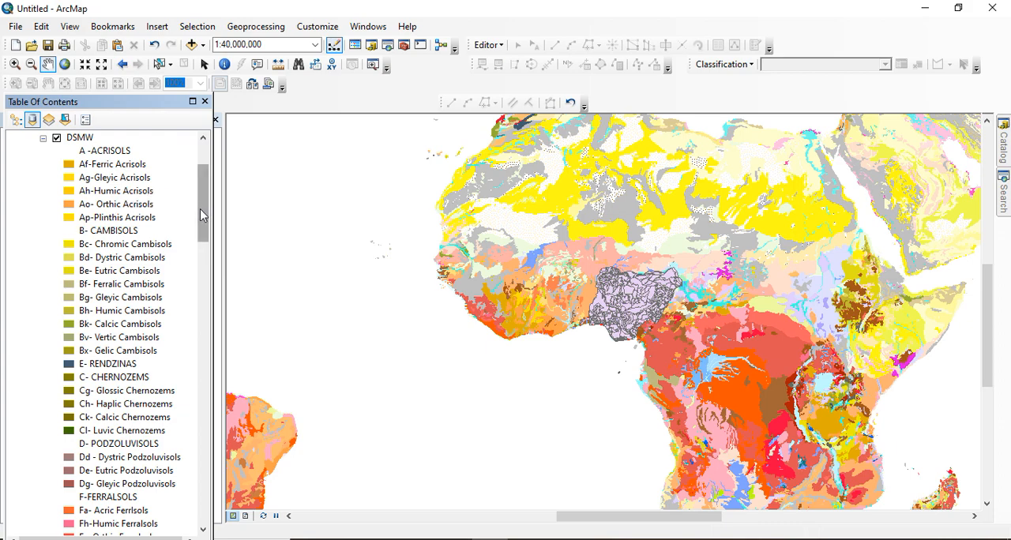
Open the DSMW layer's attribute table to examine its soil fields, and close the table
scroll(201, 215, up, 3)
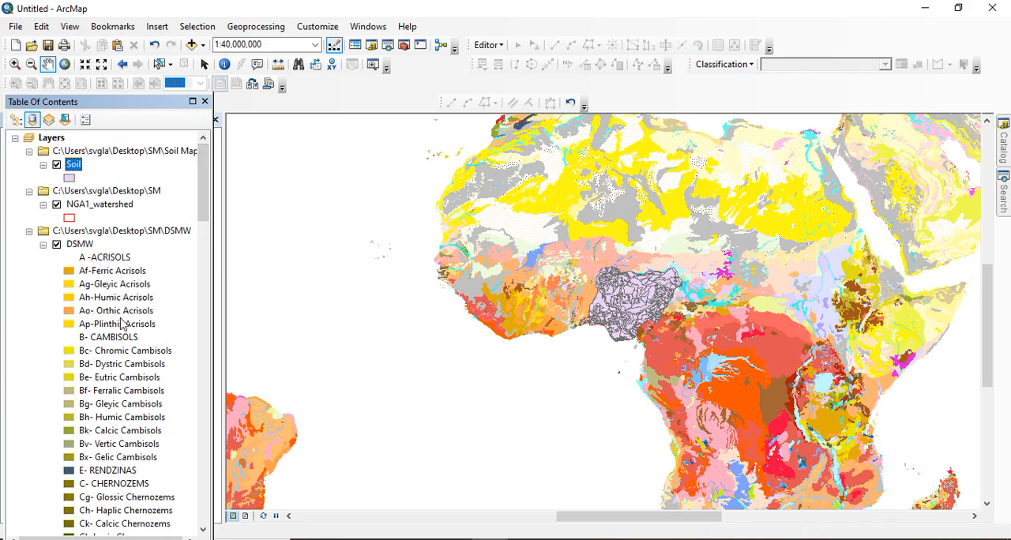
right_click(73, 245)
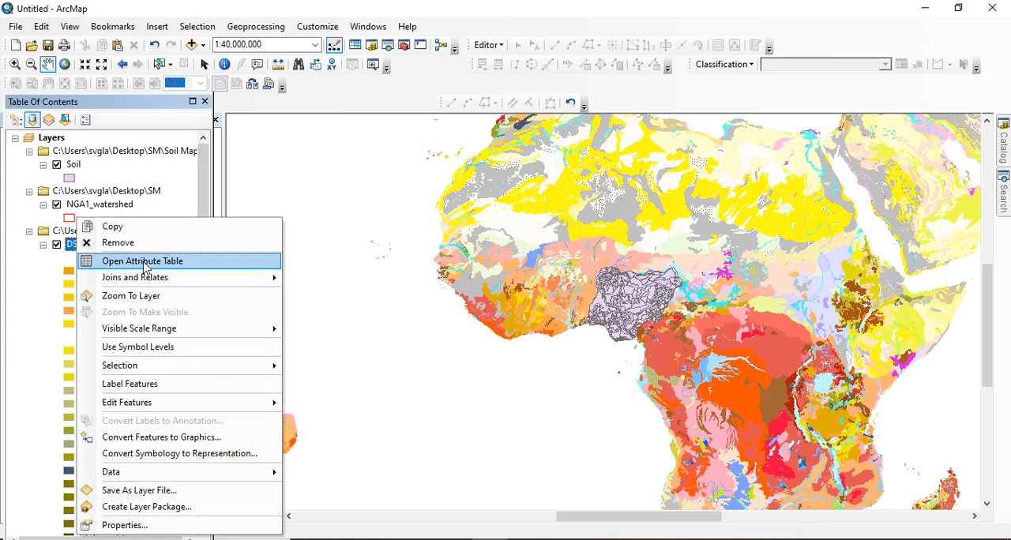
click(143, 261)
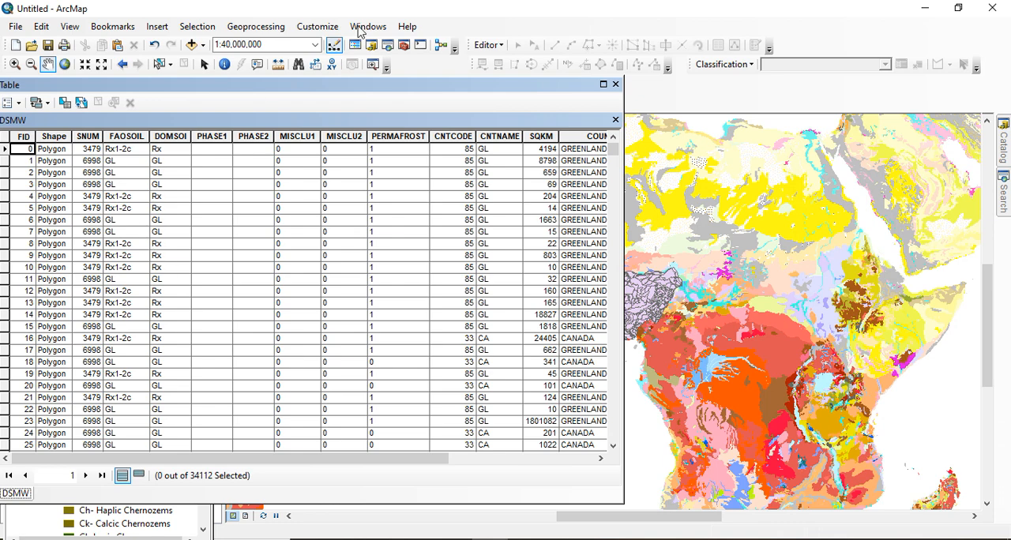
click(616, 84)
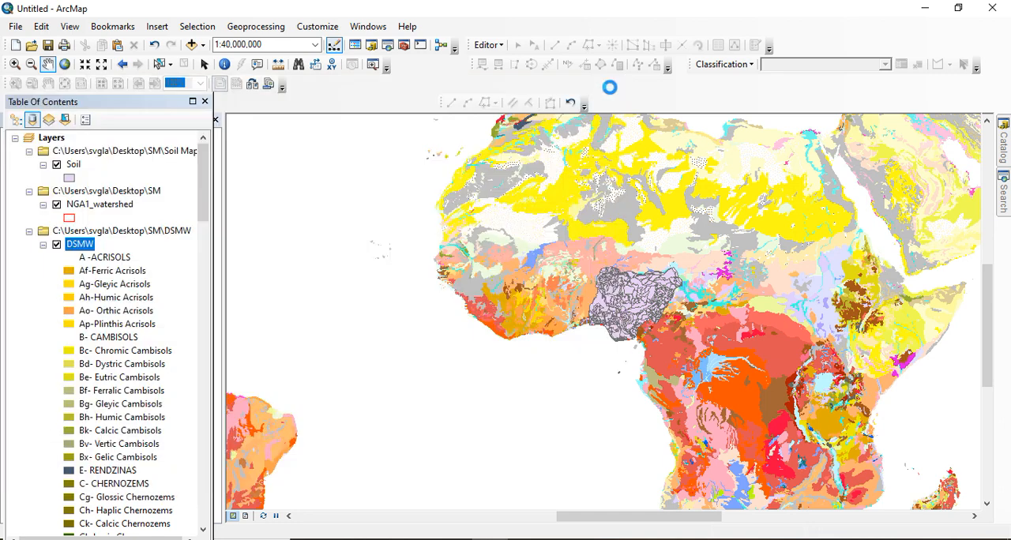
Hide the DSMW and NGA1_watershed layers and collapse the DSMW legend
click(56, 246)
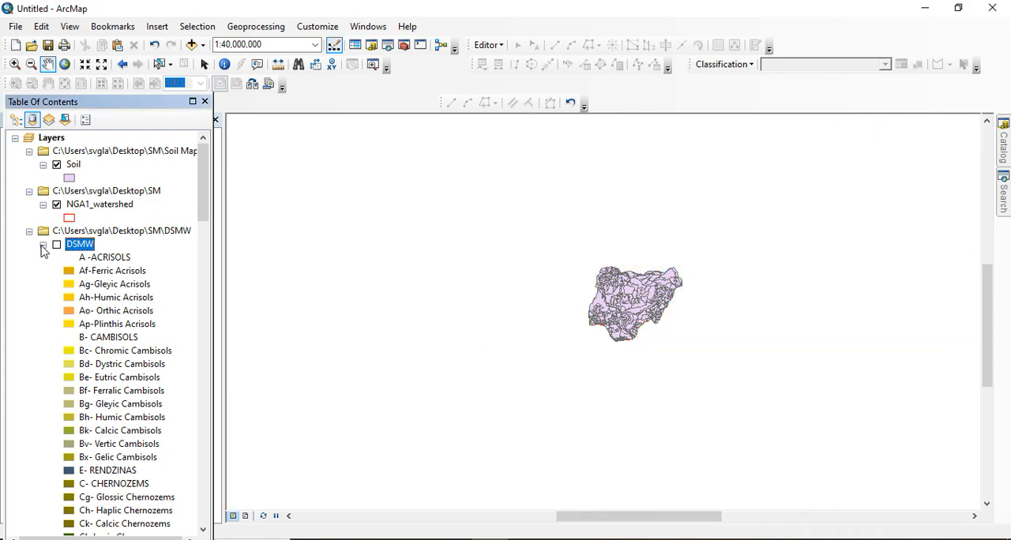
click(42, 245)
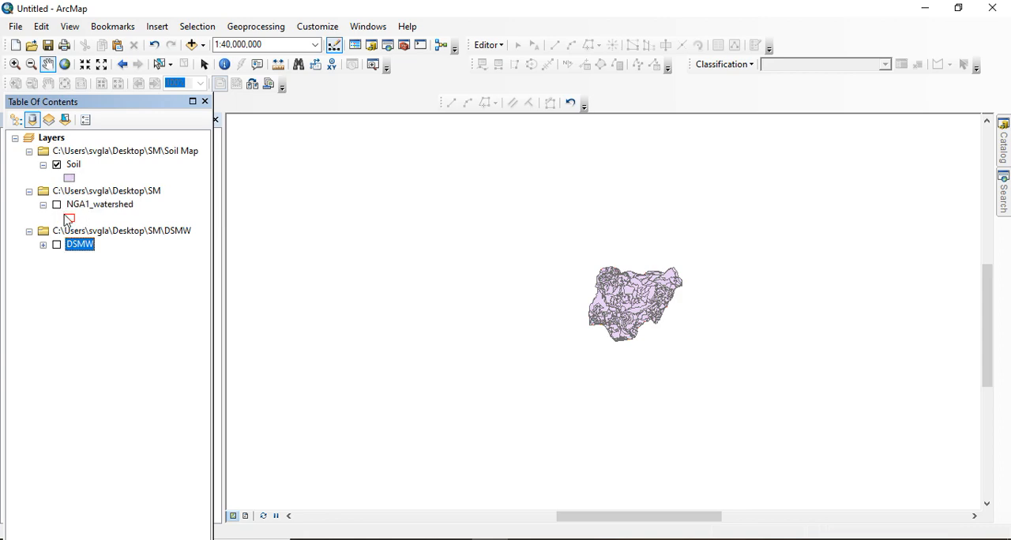
Set the Soil layer's symbology to unique value categories and exclude all other values
right_click(73, 167)
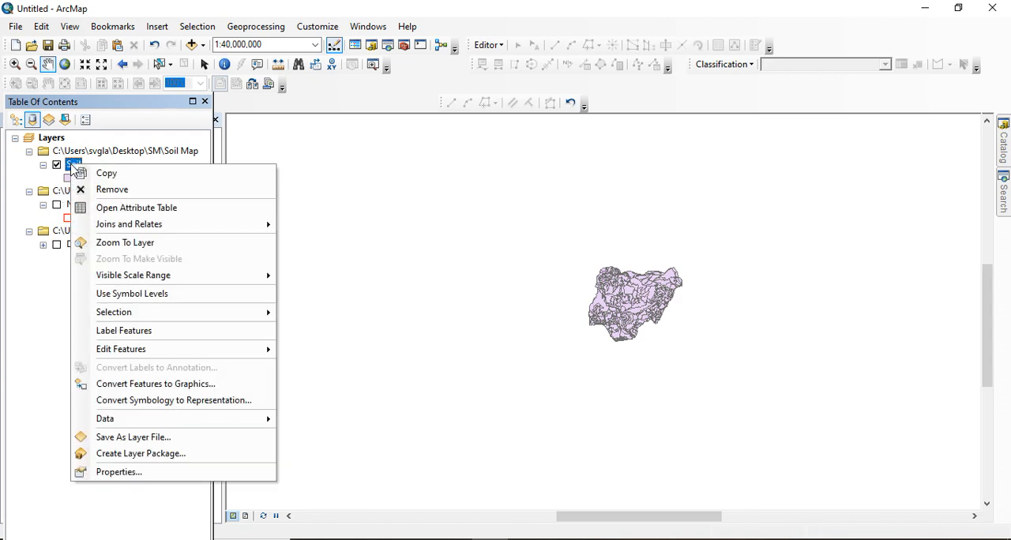
click(117, 474)
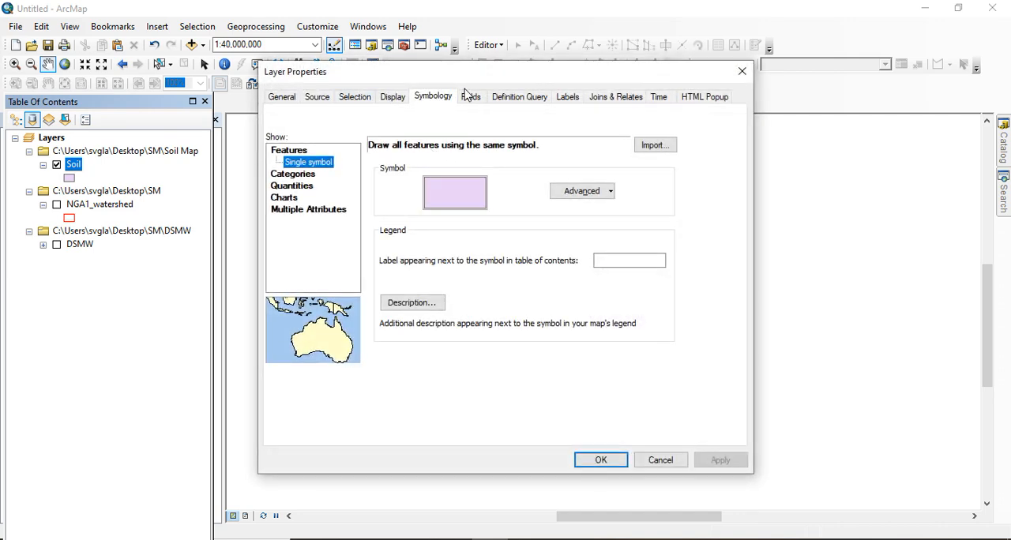
click(383, 99)
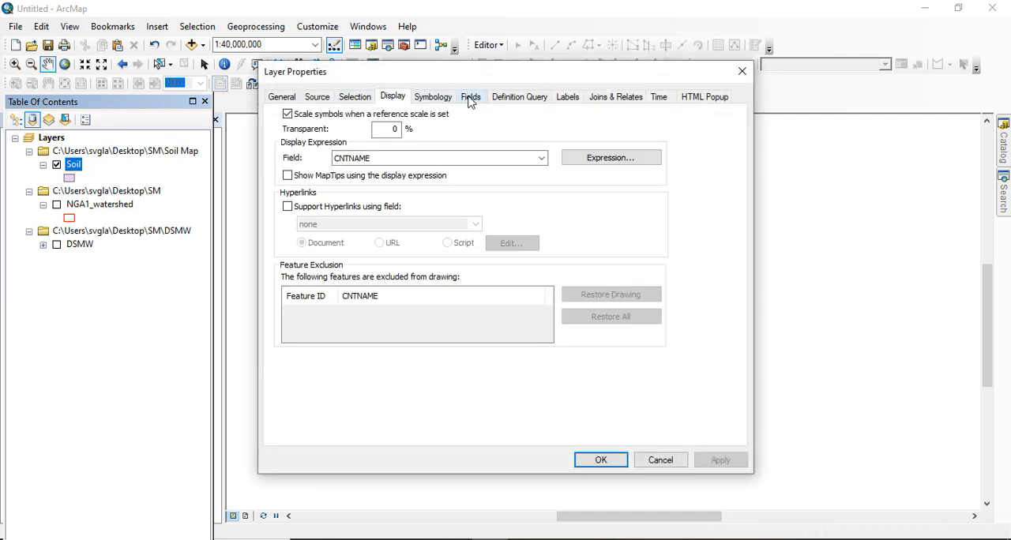
click(444, 99)
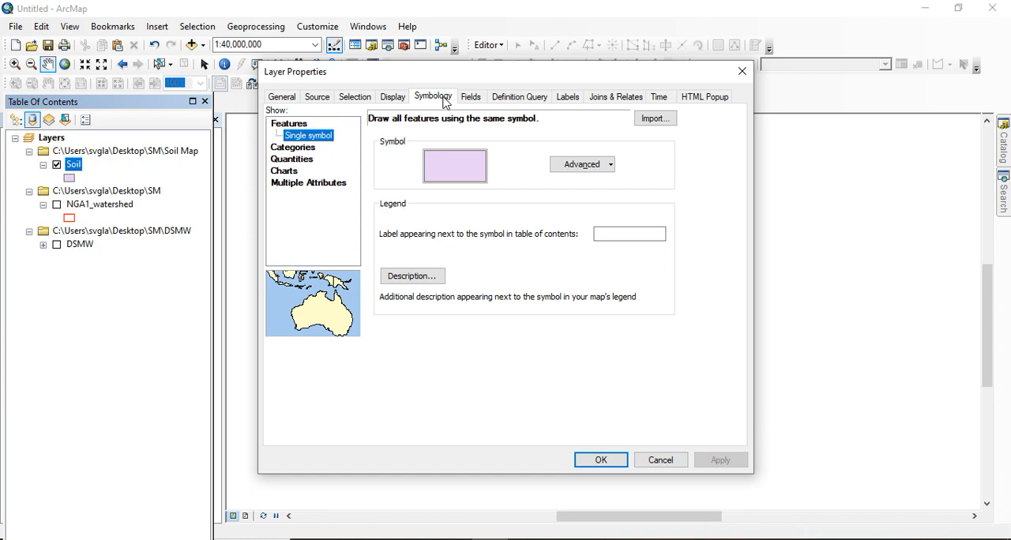
click(284, 149)
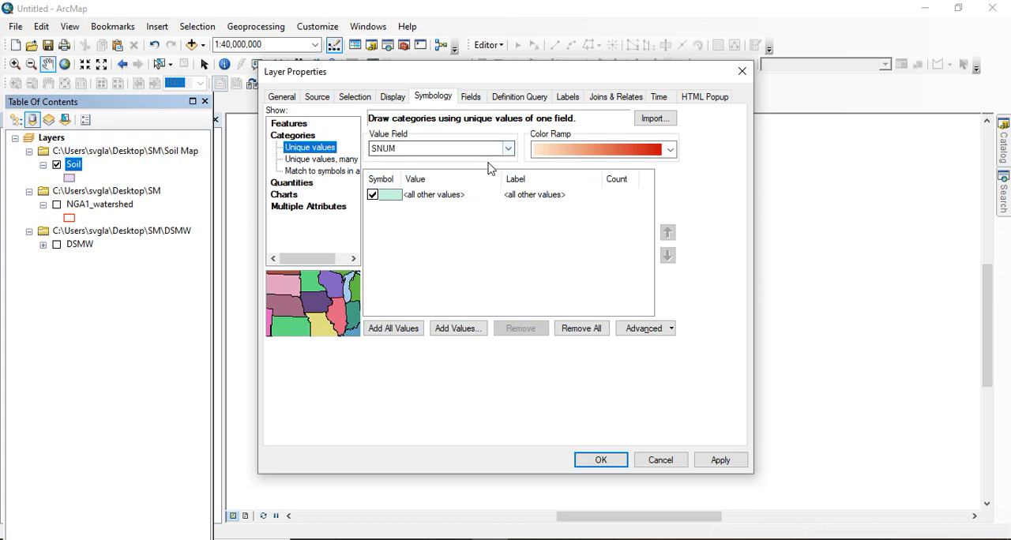
click(376, 203)
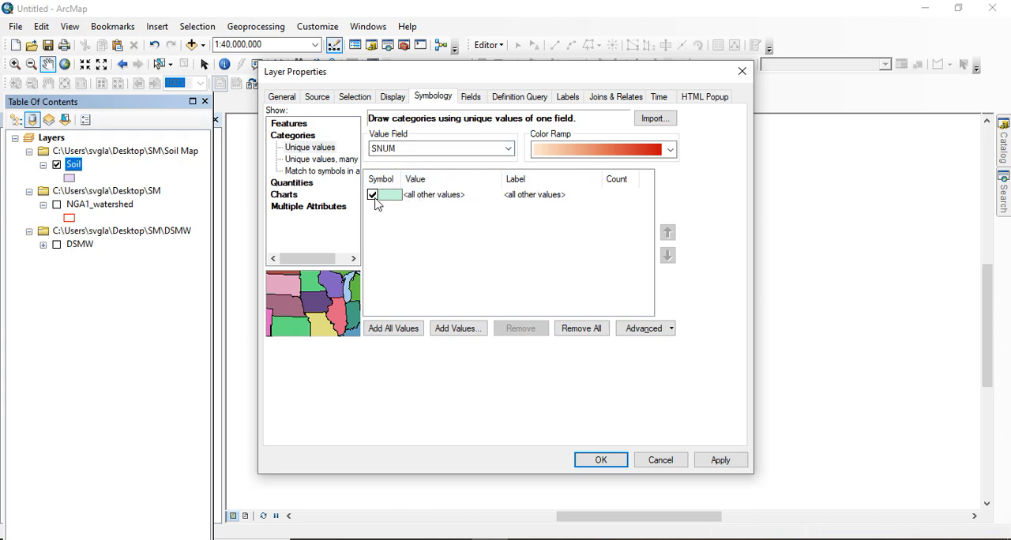
Use DOMSOI as the value field for the Soil categories and add all its values
click(466, 149)
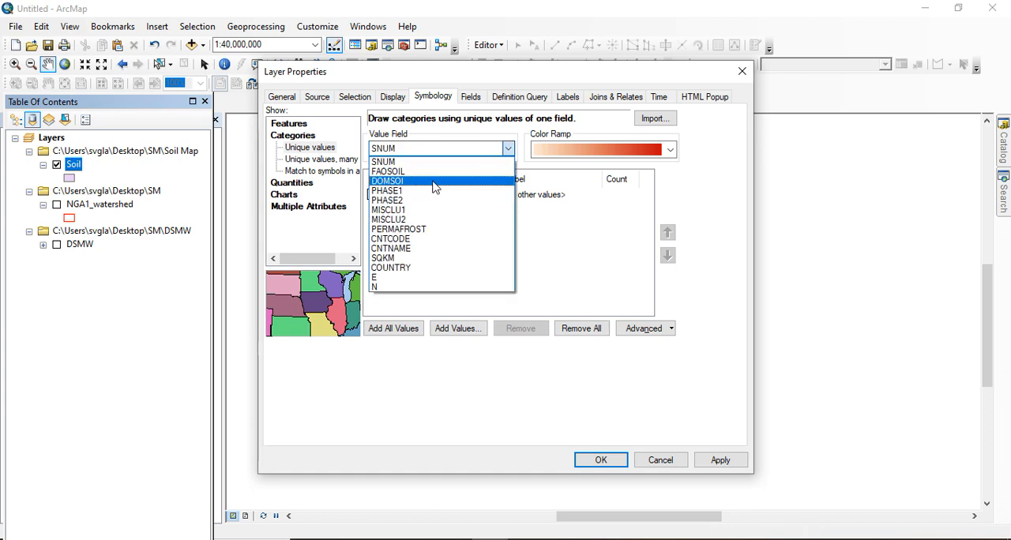
click(402, 181)
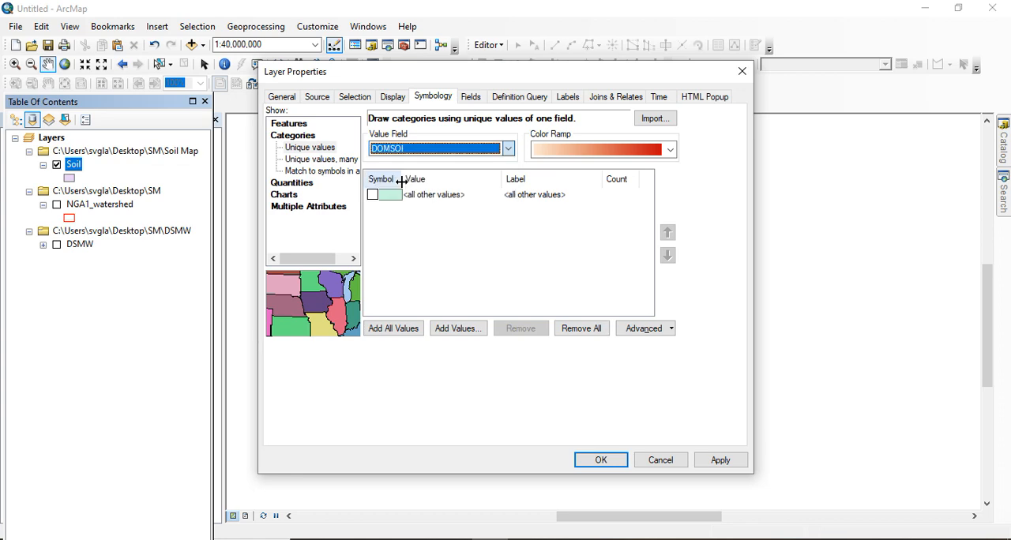
click(391, 337)
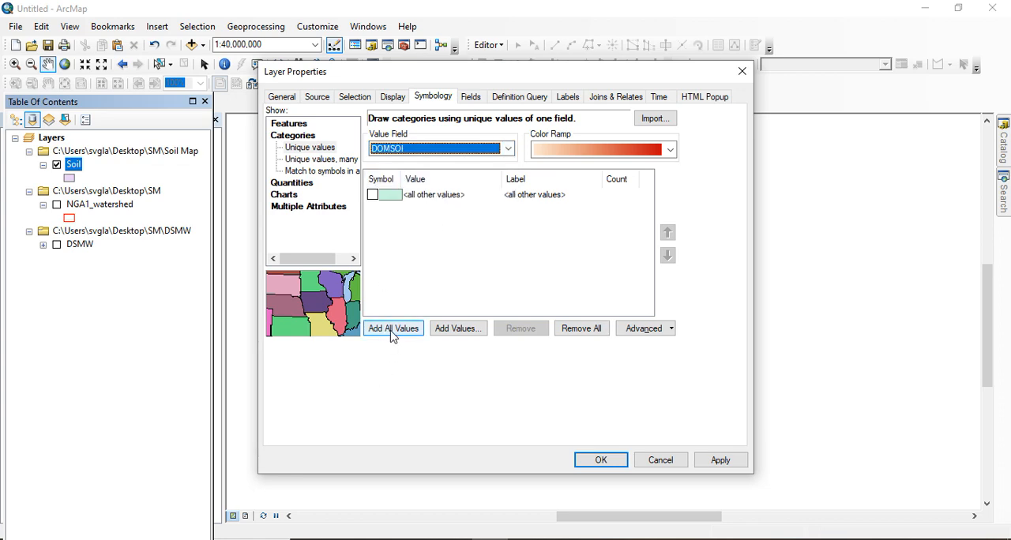
click(393, 329)
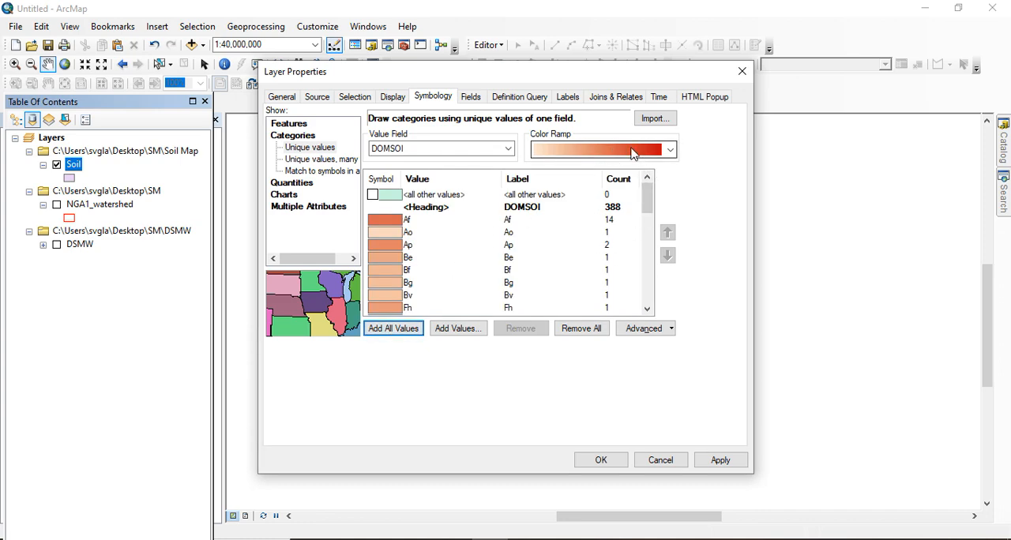
Choose the green-yellow-brown-pink color ramp for the Soil categories and apply the symbology
click(657, 153)
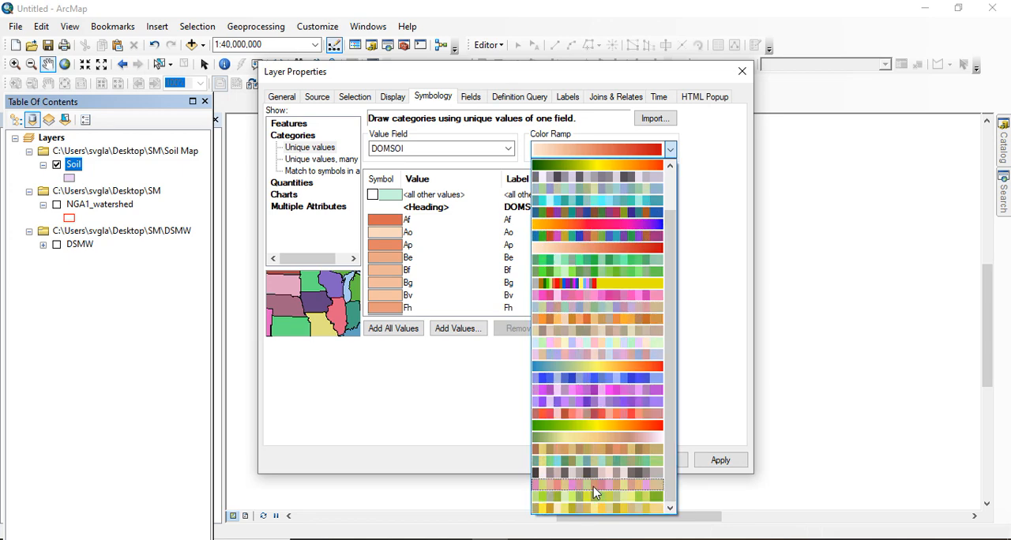
click(603, 440)
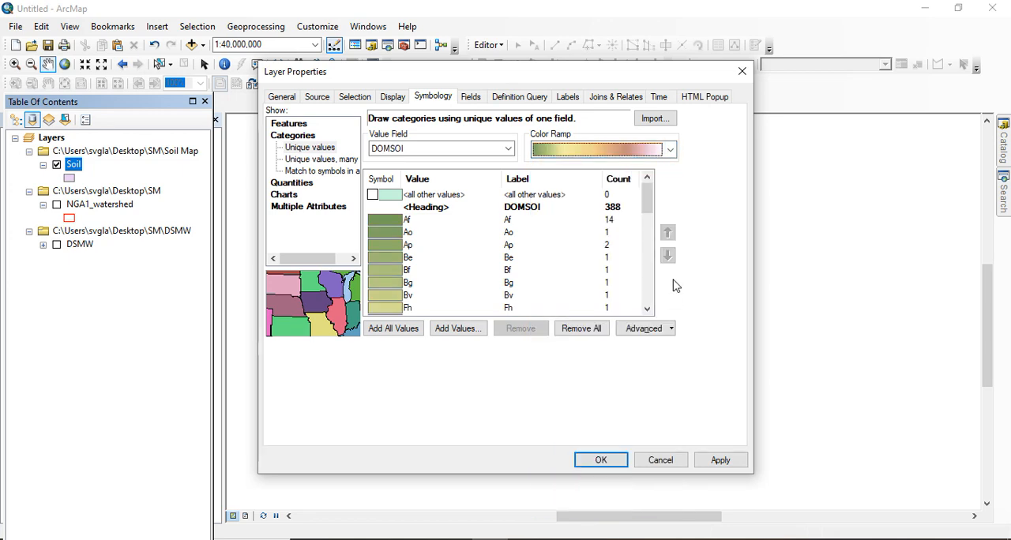
mouse_move(646, 204)
mouse_down()
mouse_move(645, 303)
mouse_move(656, 191)
mouse_up()
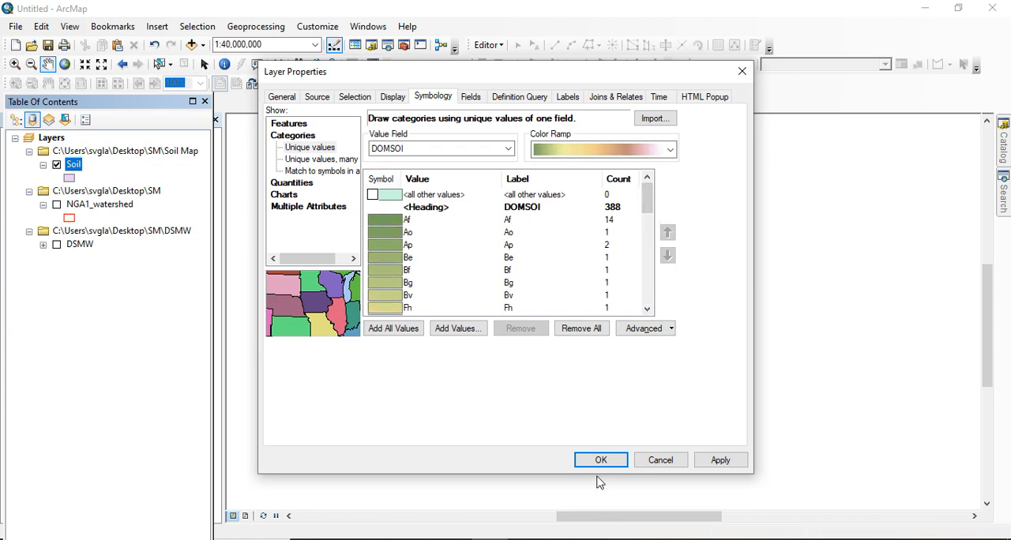
click(716, 466)
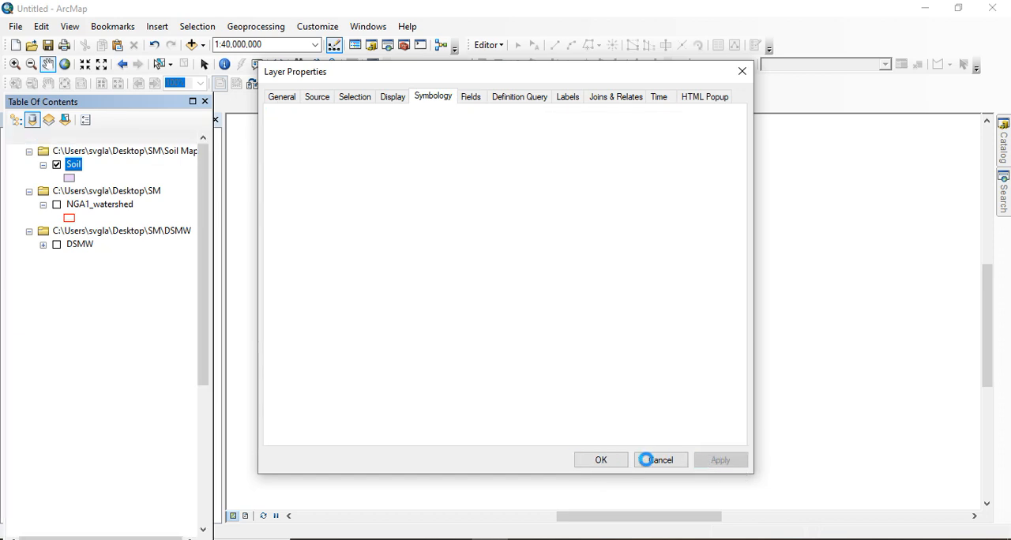
click(601, 461)
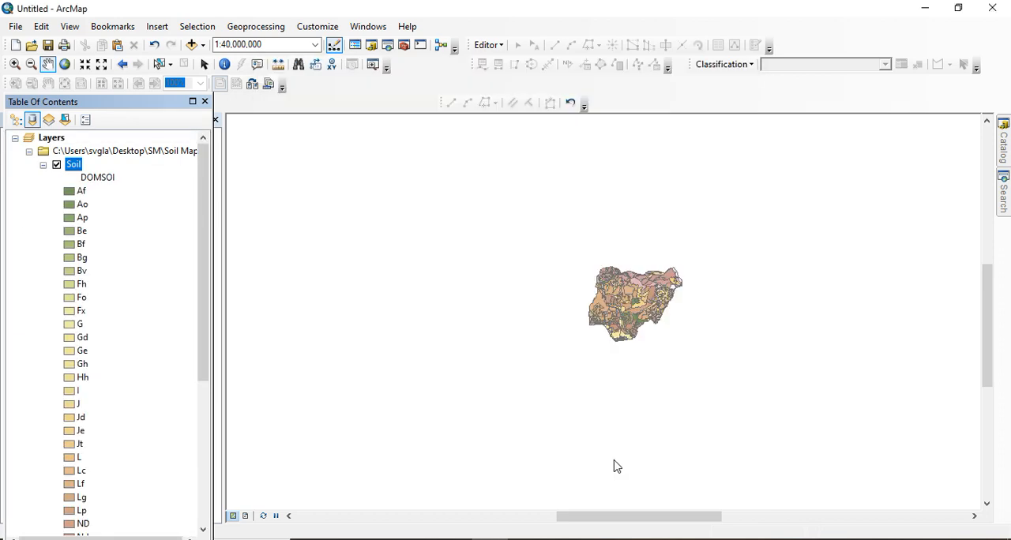
Examine the classified soil map up close and review the Soil layer's attribute table, closing the table when done
scroll(697, 335, down, 4)
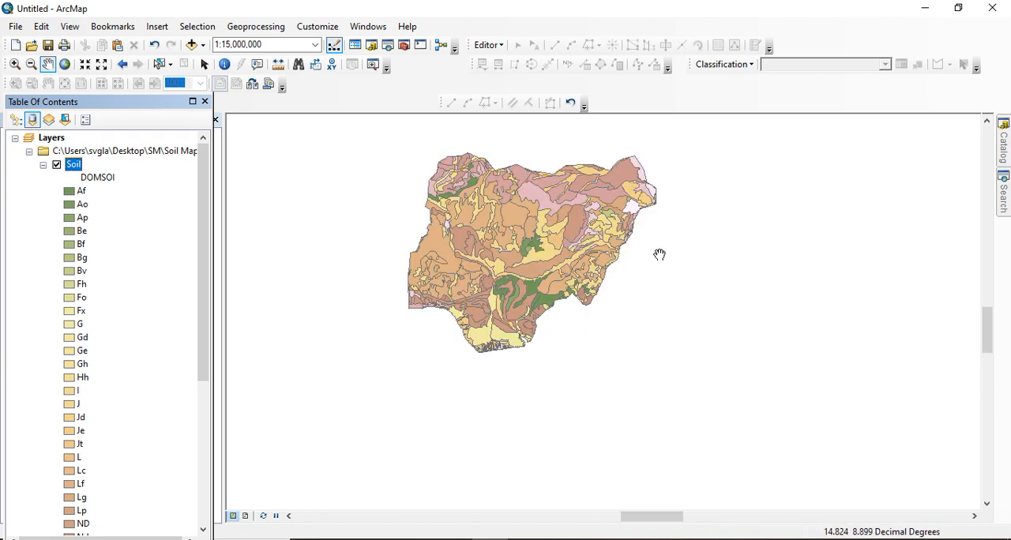
drag(660, 259, 659, 283)
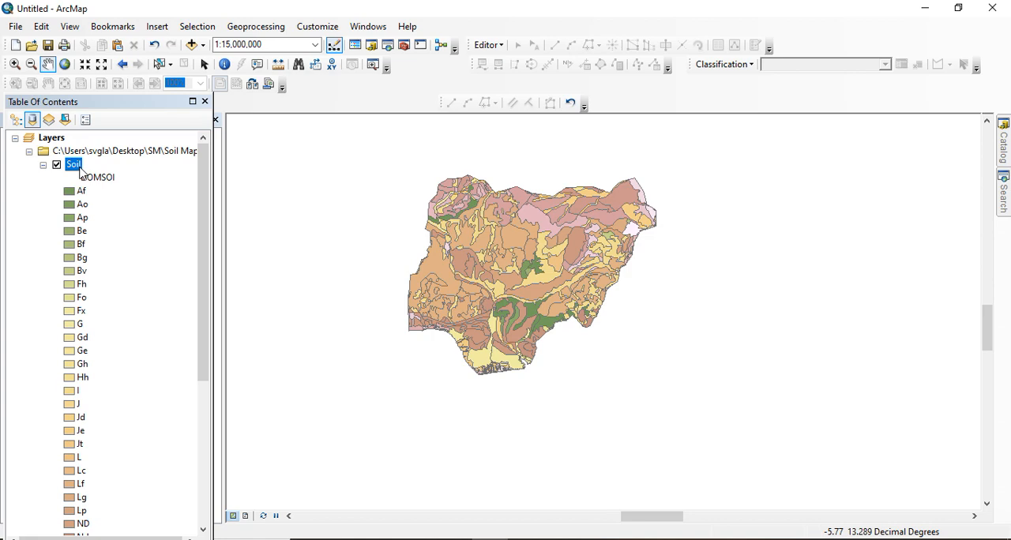
right_click(79, 169)
click(146, 207)
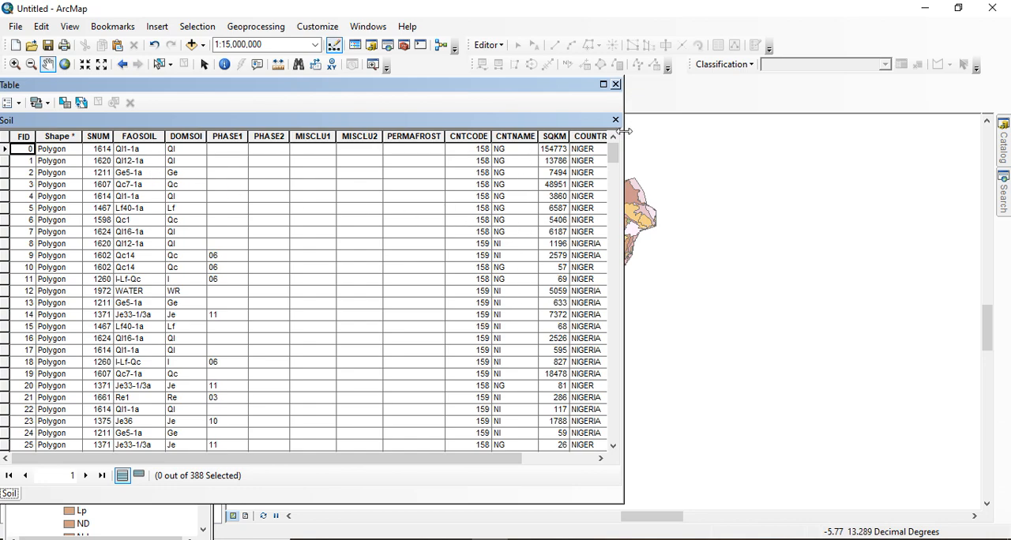
drag(239, 462, 154, 131)
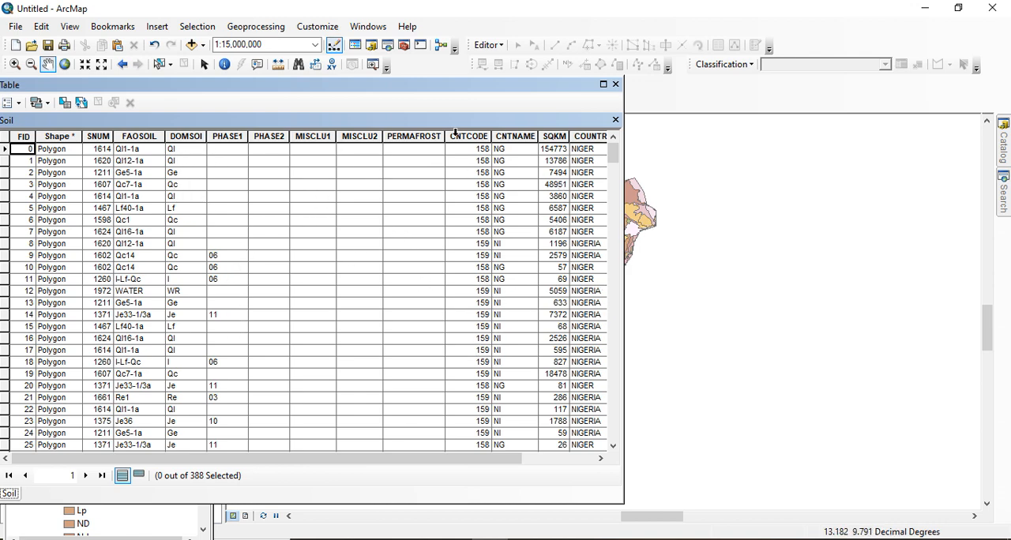
click(617, 84)
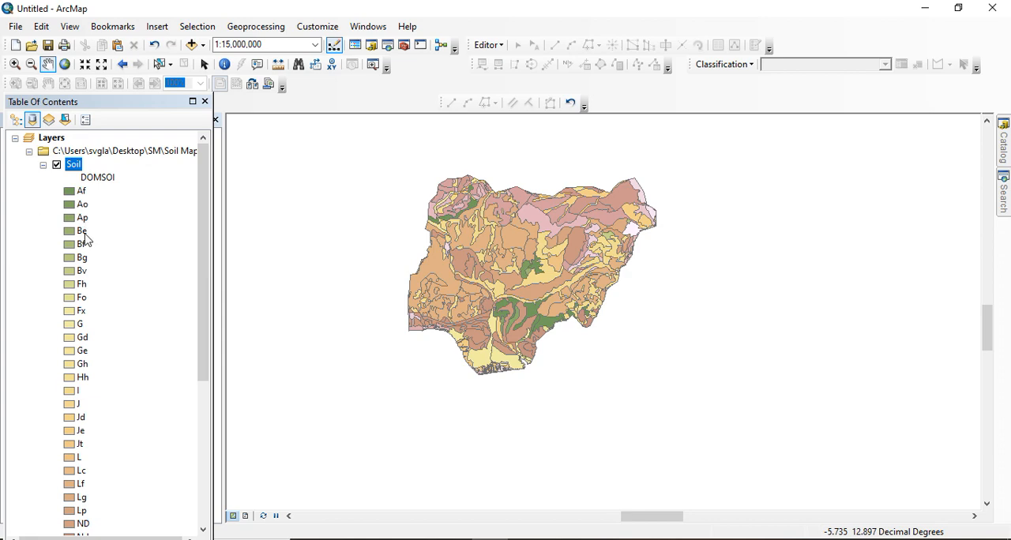
Switch to File Explorer and open the readme document from the DSMW folder in Word
click(379, 539)
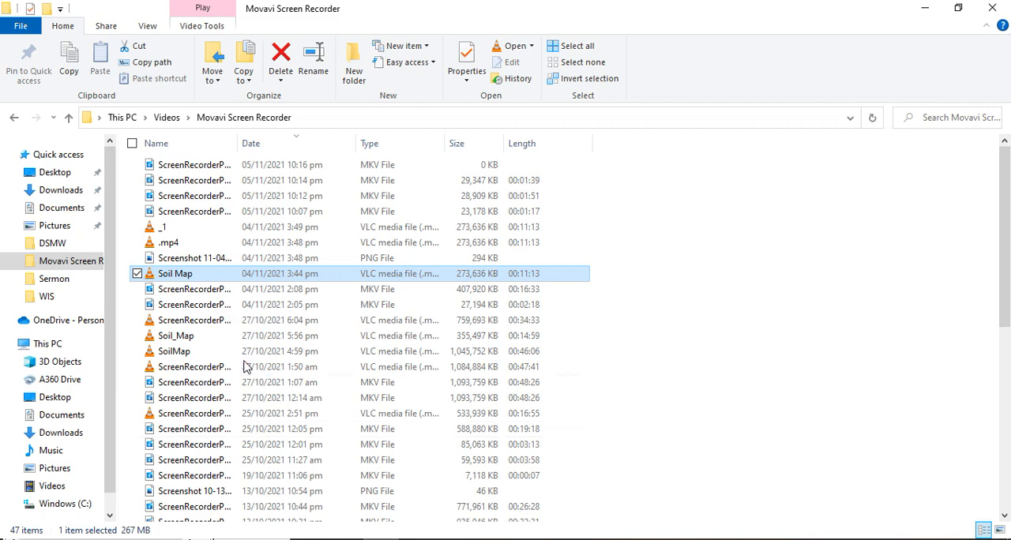
click(52, 243)
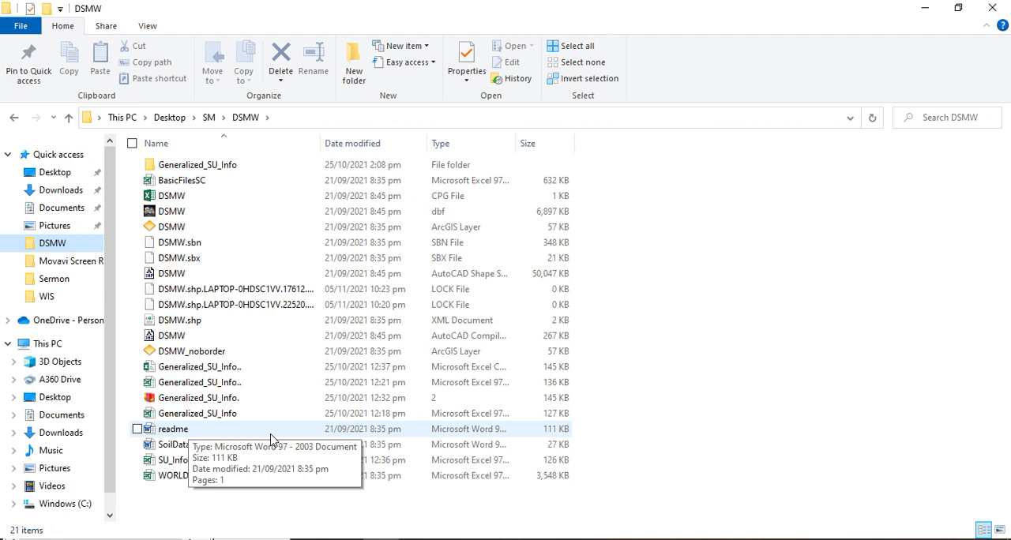
click(237, 431)
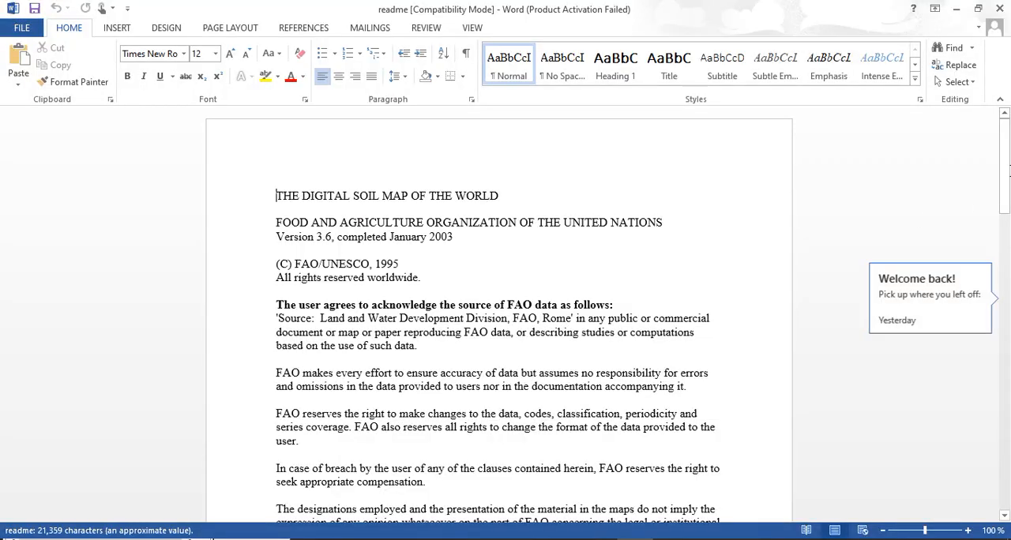
Dismiss the Office activation notice and copy the full alphabetical list of soil unit symbols and names, starting at A : ACRISOLS
click(1010, 169)
drag(1005, 143, 995, 269)
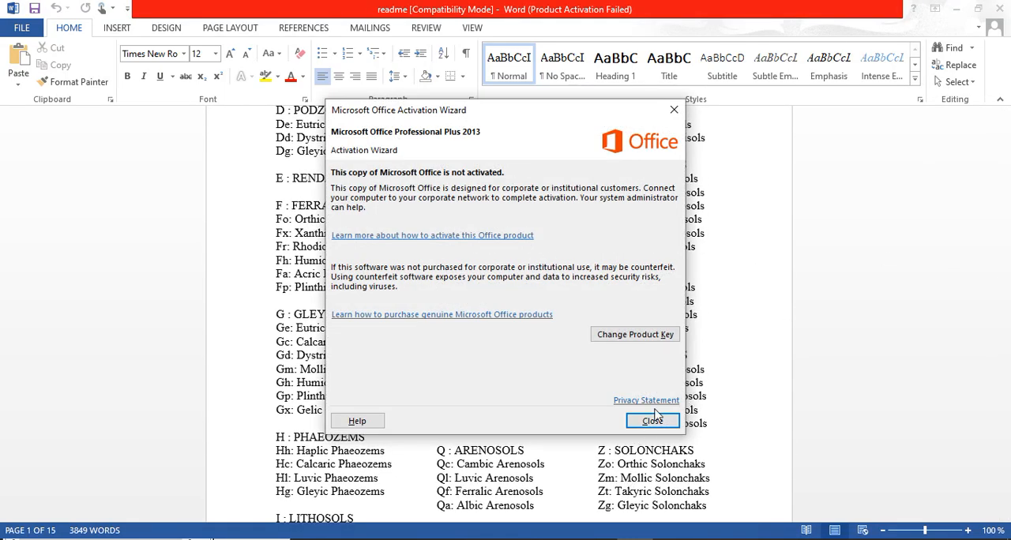
click(652, 420)
scroll(600, 270, up, 6)
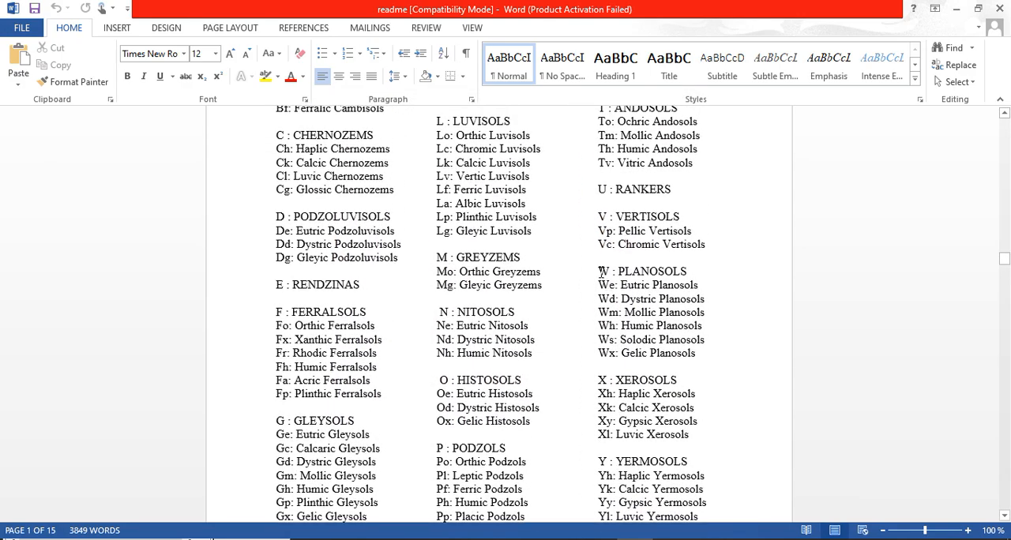
scroll(600, 270, up, 6)
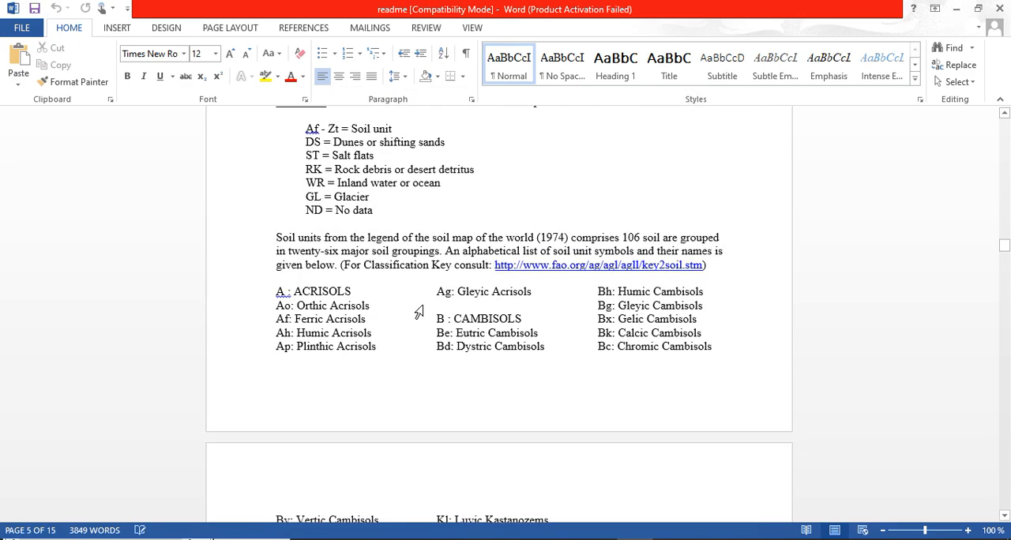
drag(274, 293, 749, 268)
right_click(479, 175)
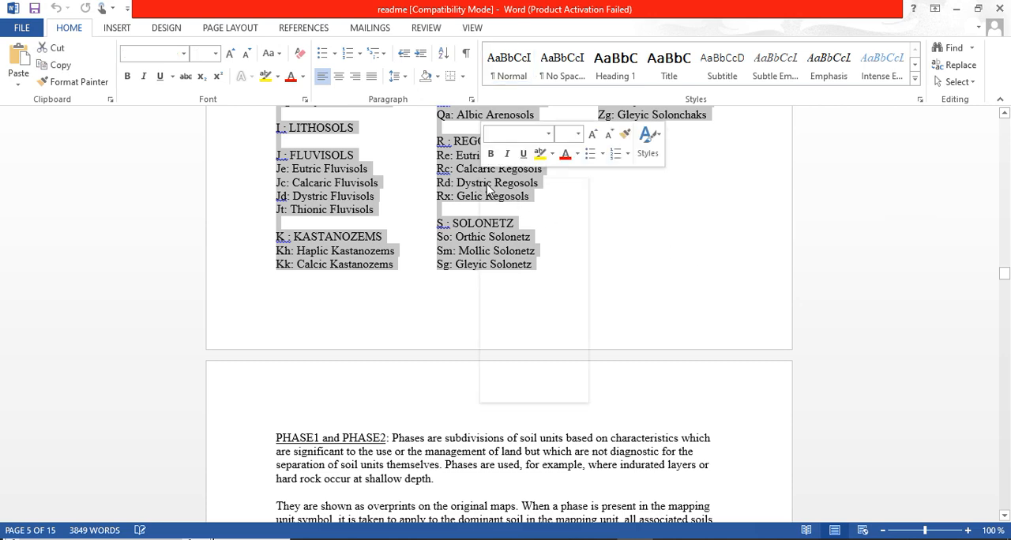
click(521, 202)
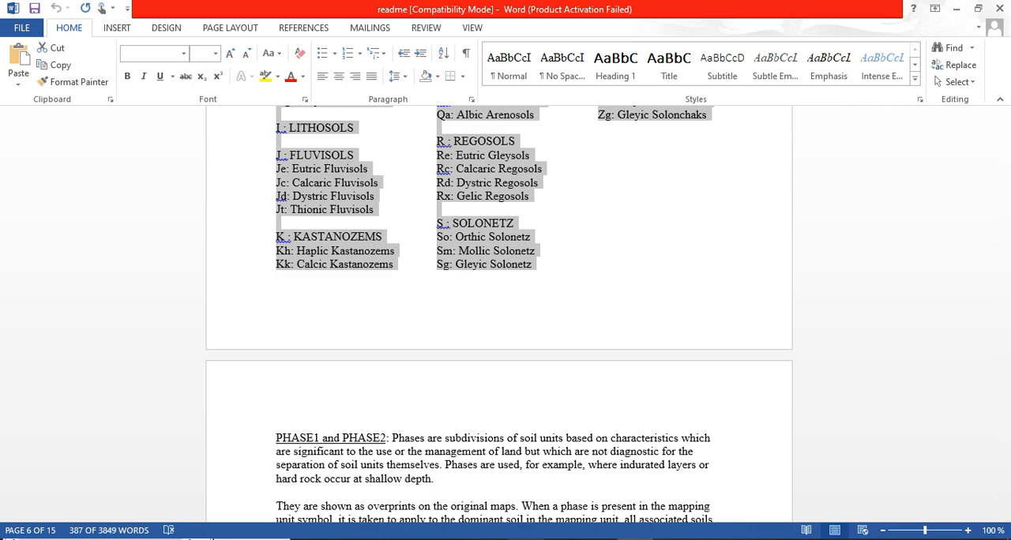
Start a new Notepad document and paste the copied soil unit list into it
key(alt+Tab)
key(alt+Tab)
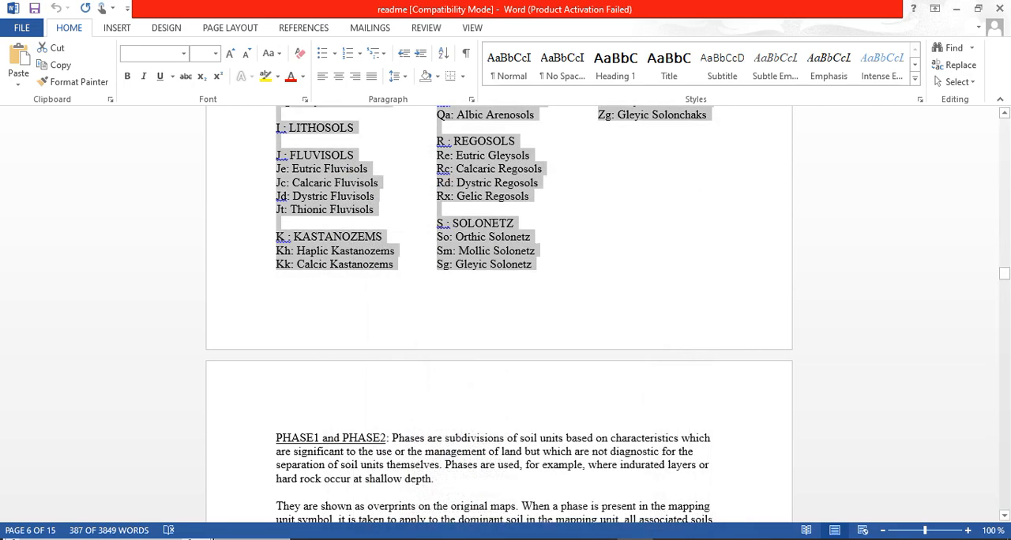
key(super+s)
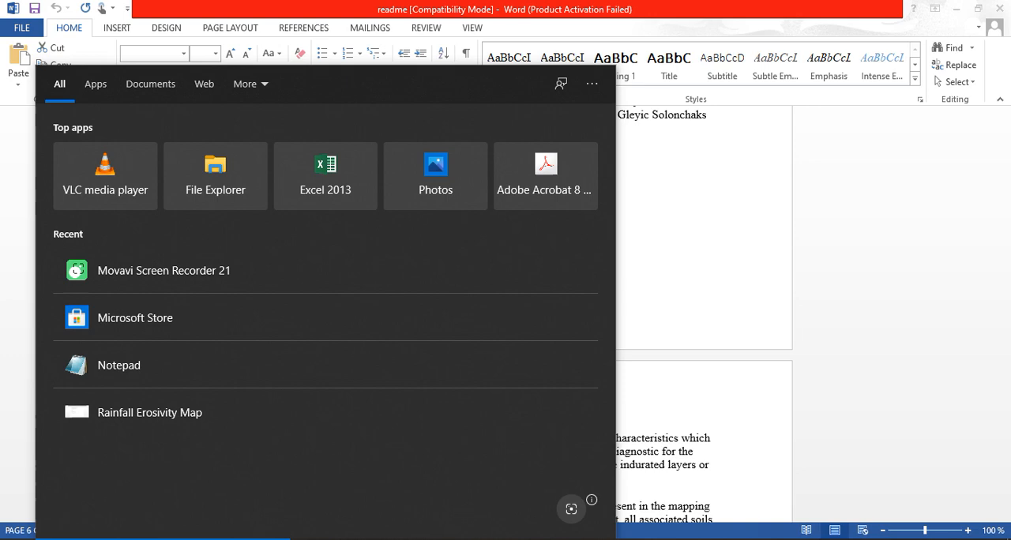
text(n)
text(o)
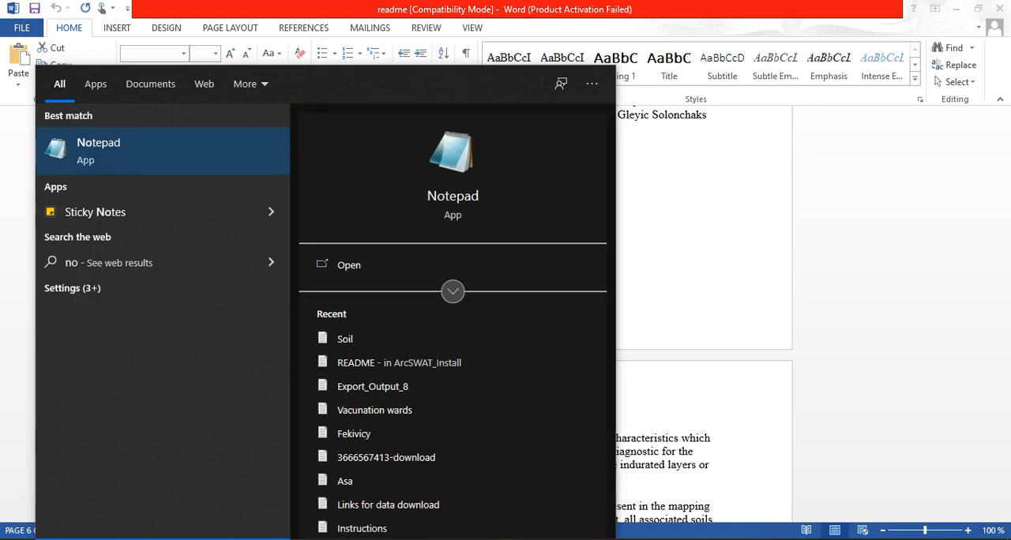
click(103, 146)
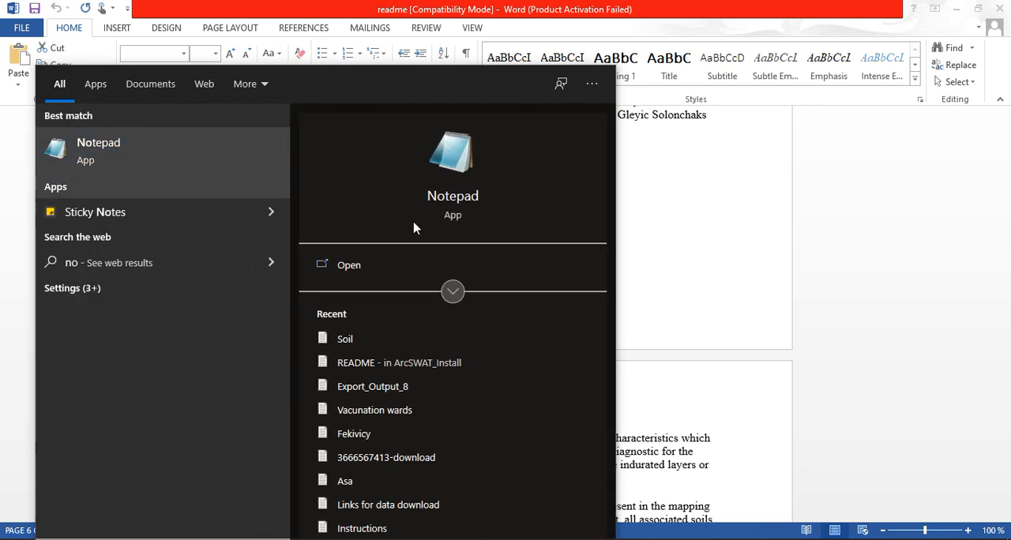
right_click(551, 240)
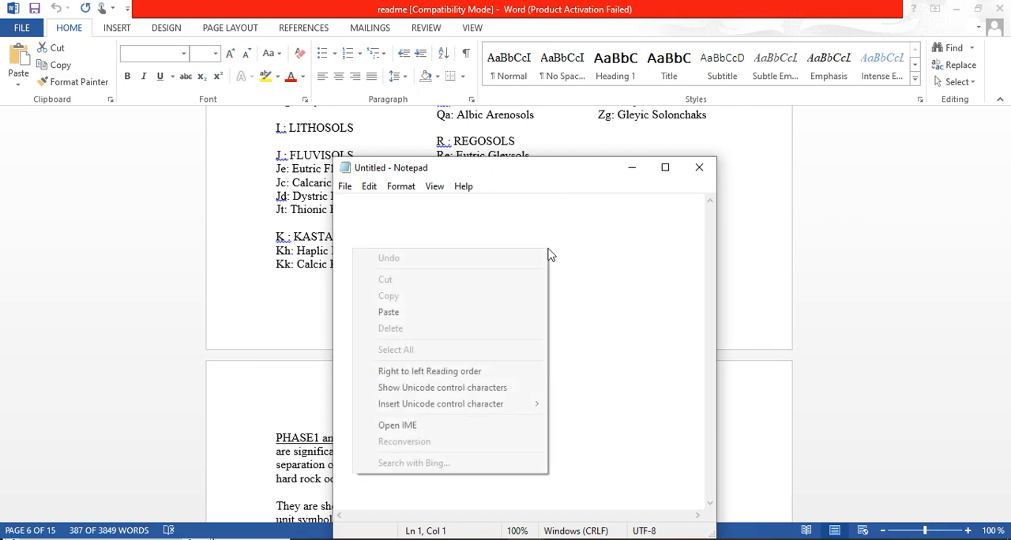
click(416, 314)
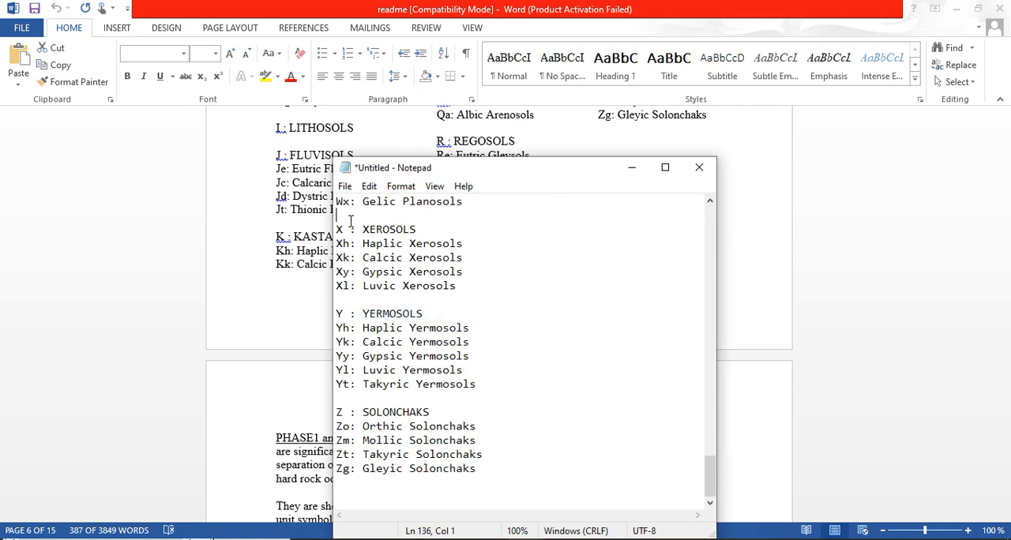
Remove the blank line above the X : XEROSOLS heading and minimize the untitled note
key(BackSpace)
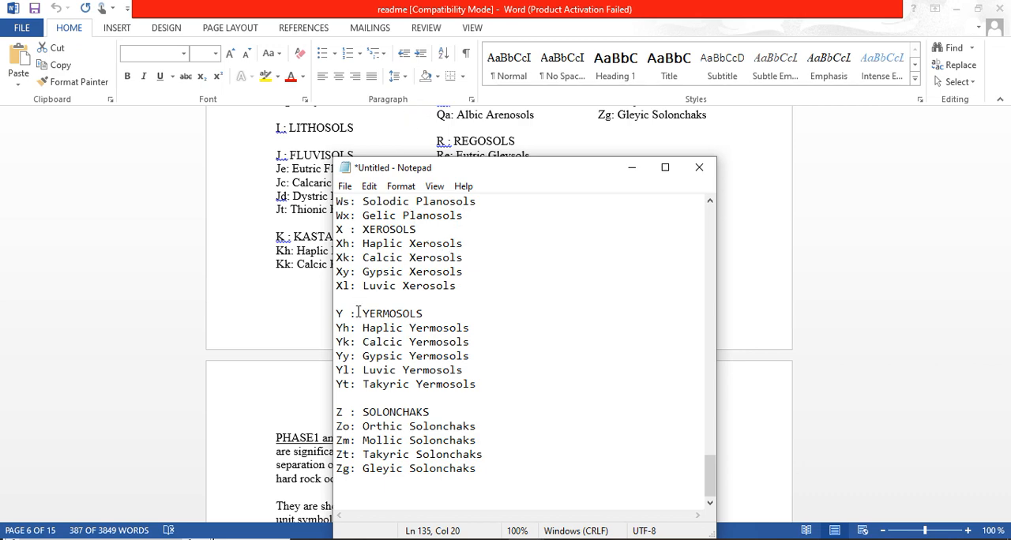
scroll(437, 301, up, 9)
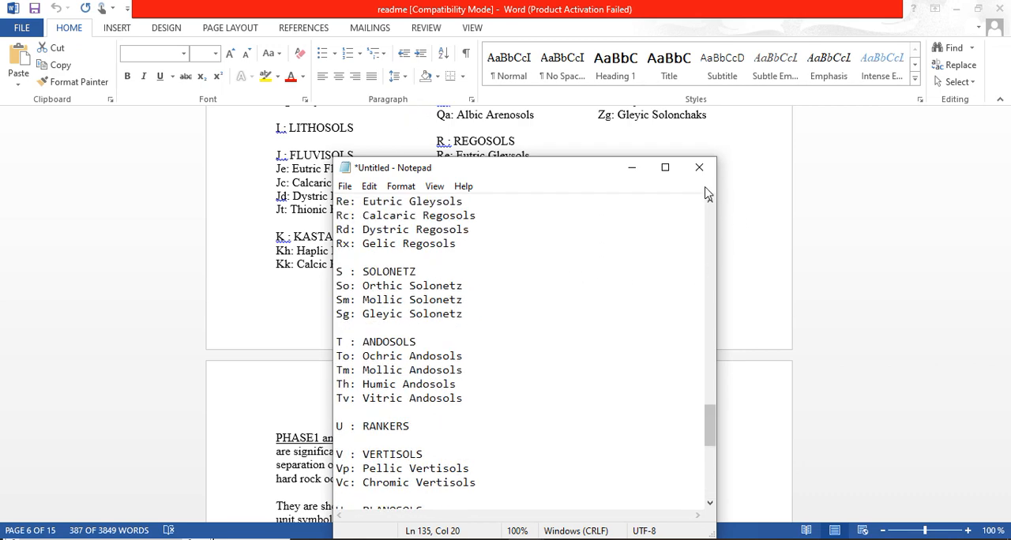
click(632, 167)
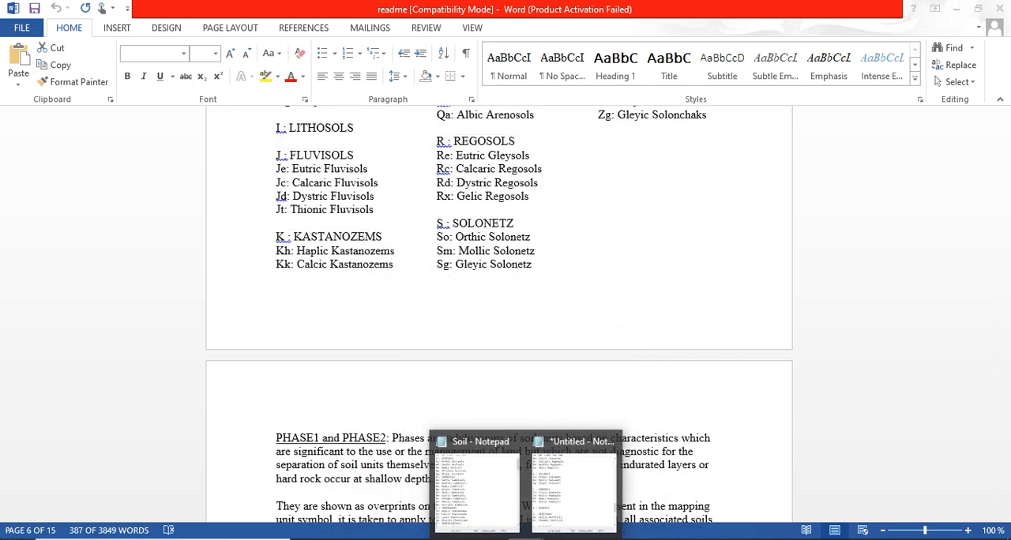
Review the soil unit list in the already open Soil text file in Notepad and minimize it when done
click(498, 494)
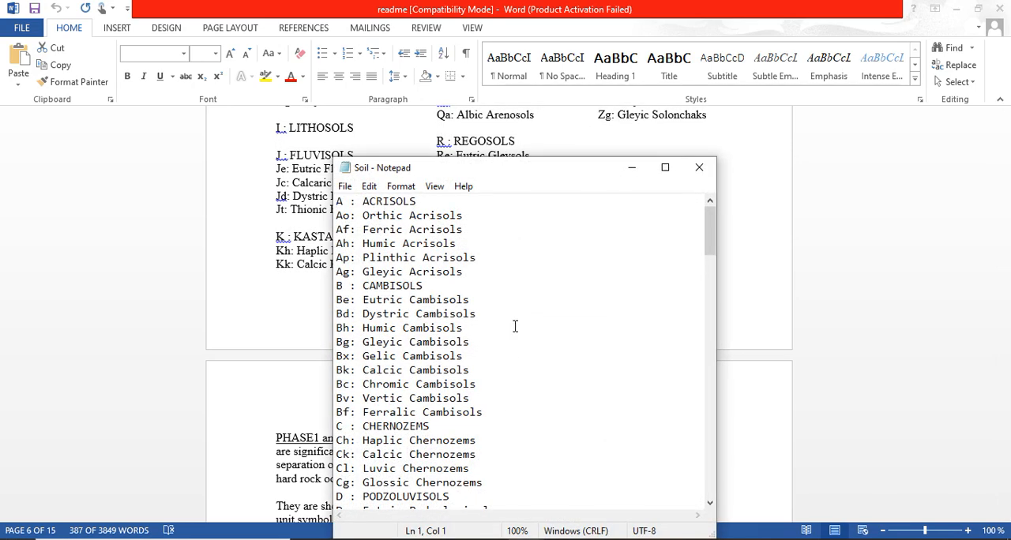
scroll(515, 326, down, 20)
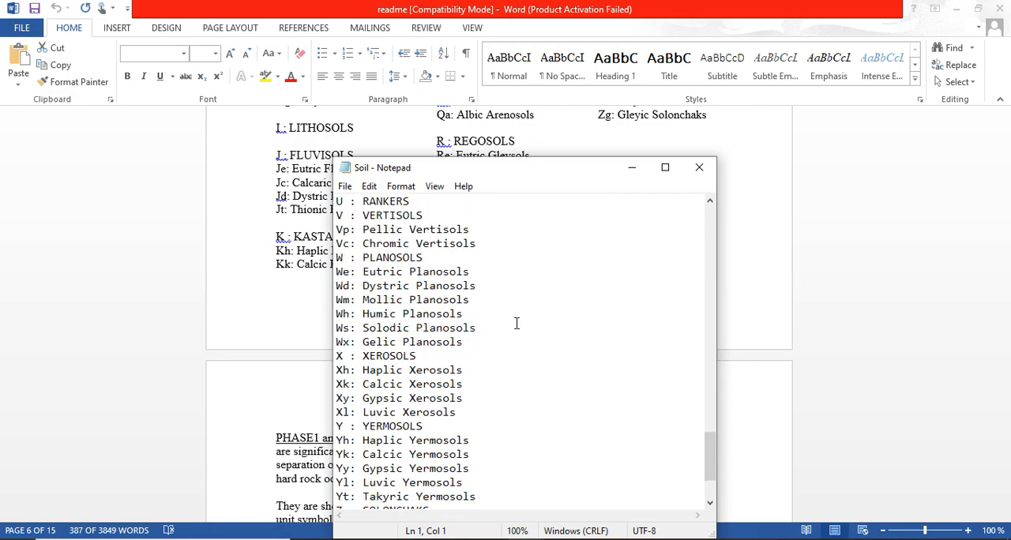
scroll(532, 300, up, 8)
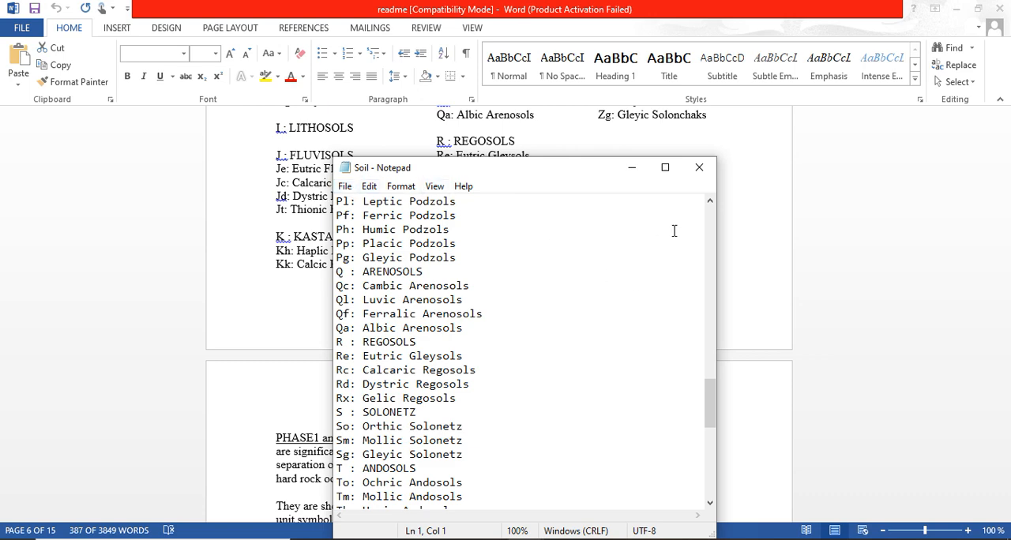
click(632, 170)
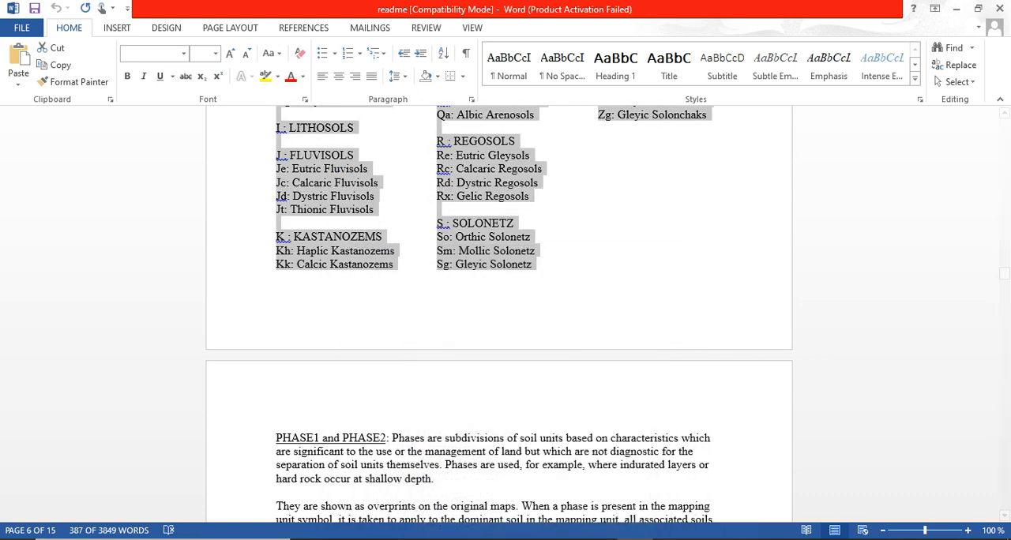
Launch Excel 2013, create a blank workbook and maximize its window
click(190, 539)
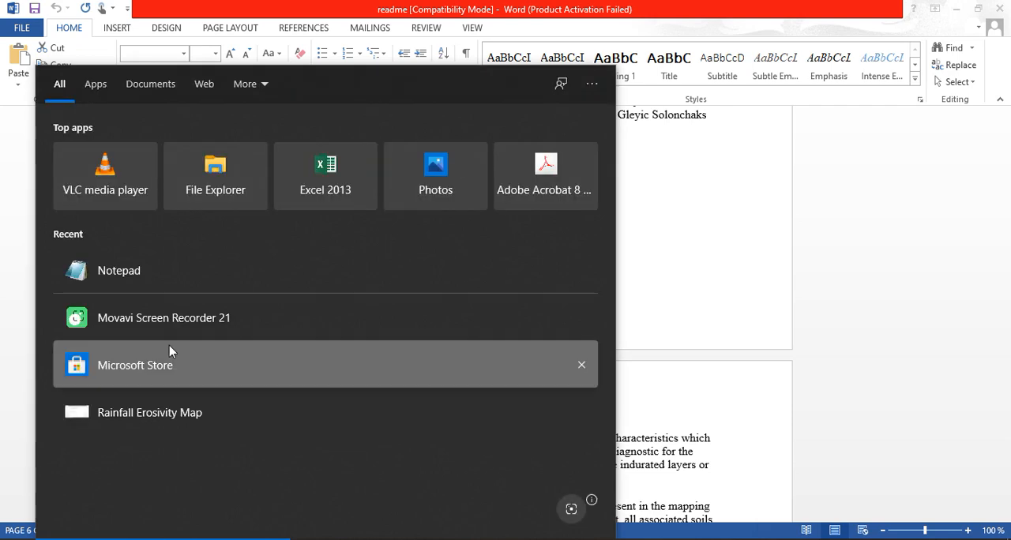
click(330, 190)
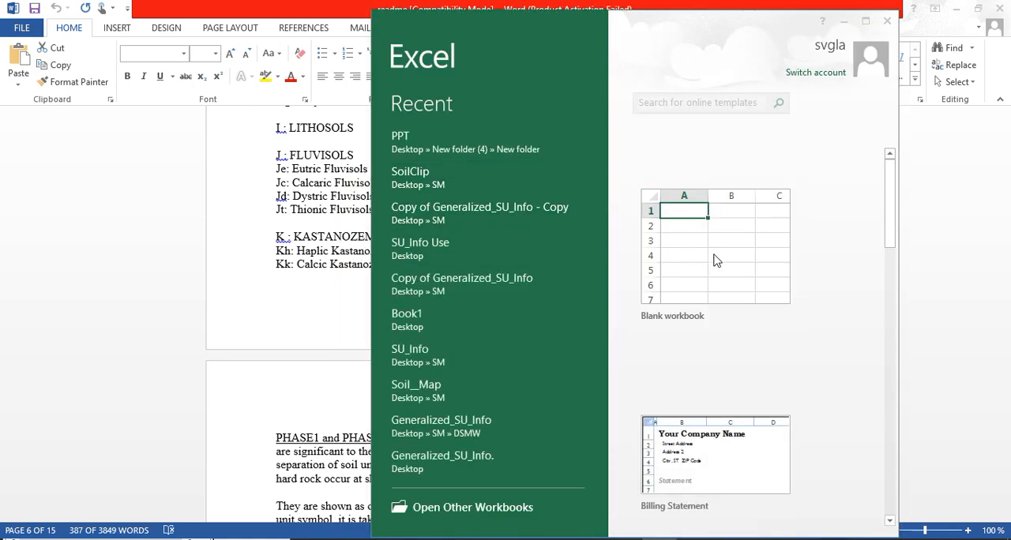
click(806, 121)
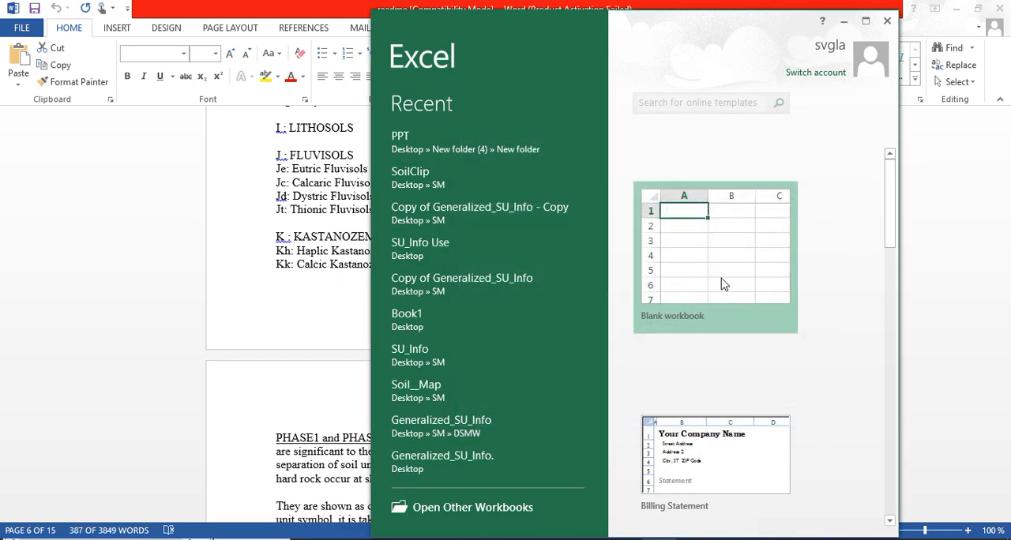
click(718, 271)
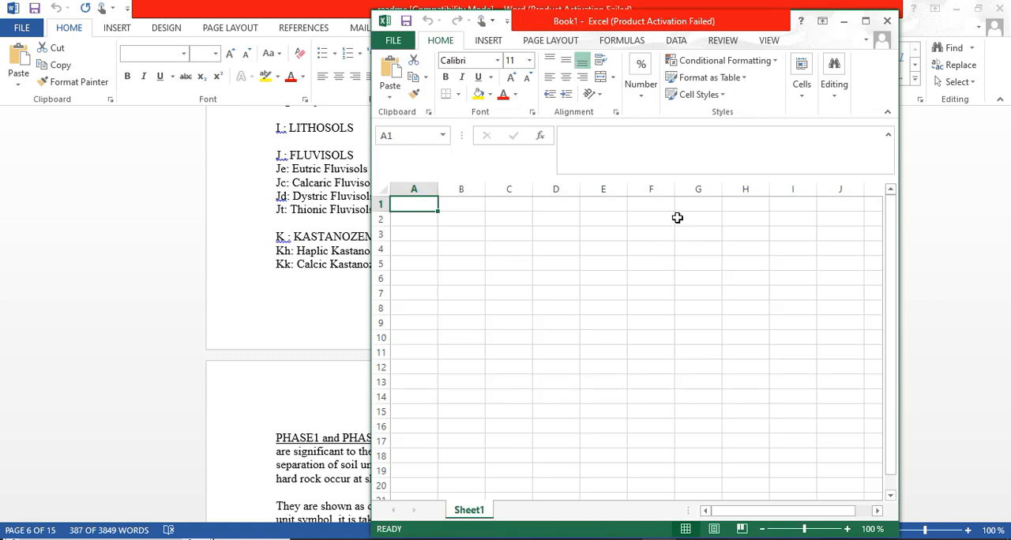
click(866, 20)
Start a text file import in the workbook and choose the Soil text file on the Desktop as the source
click(306, 31)
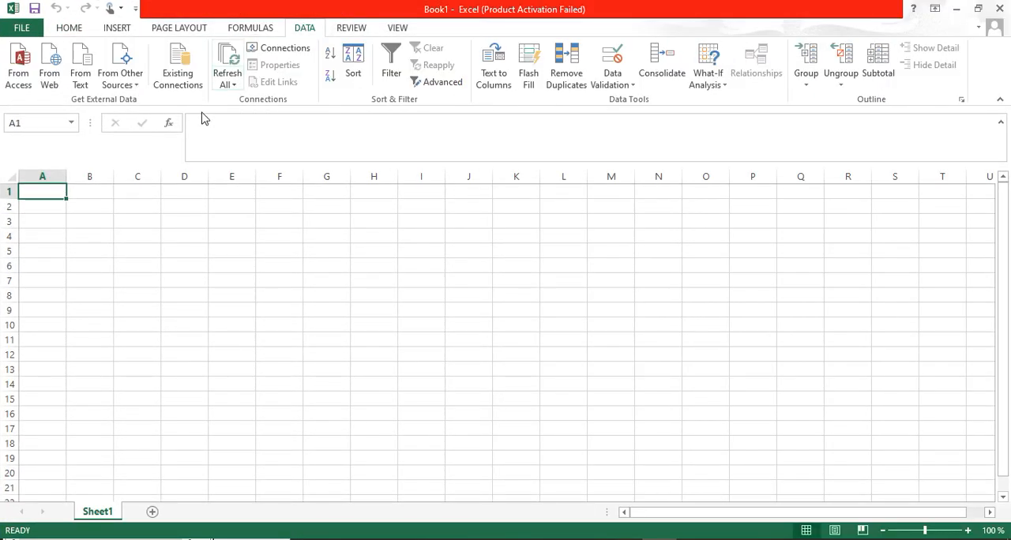
click(85, 70)
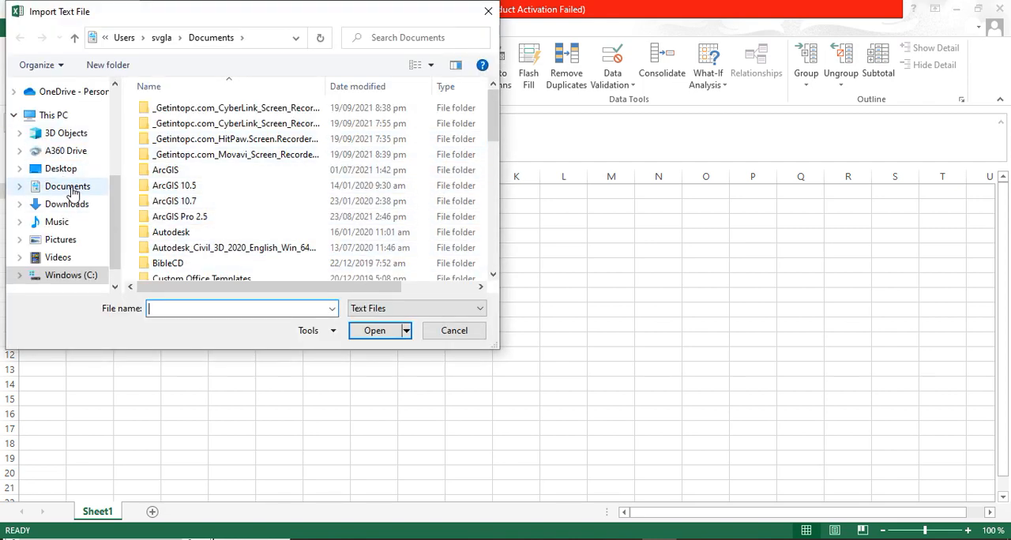
scroll(117, 181, up, 4)
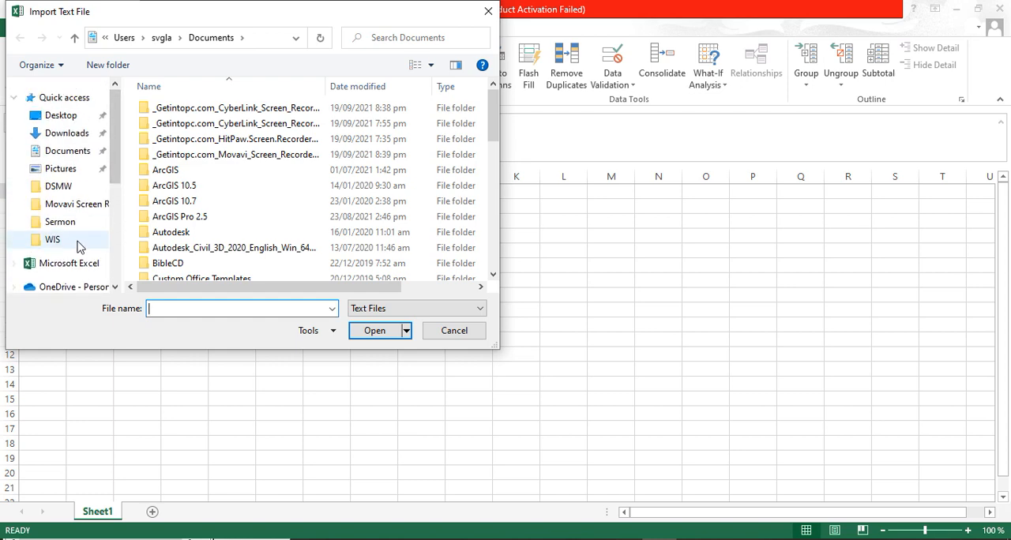
click(41, 119)
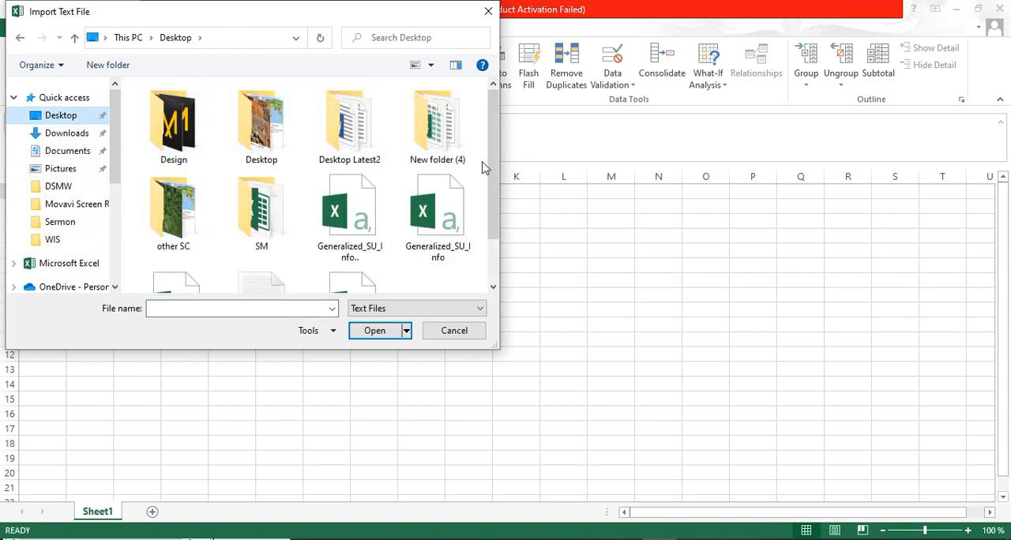
drag(495, 165, 496, 215)
click(262, 249)
click(377, 336)
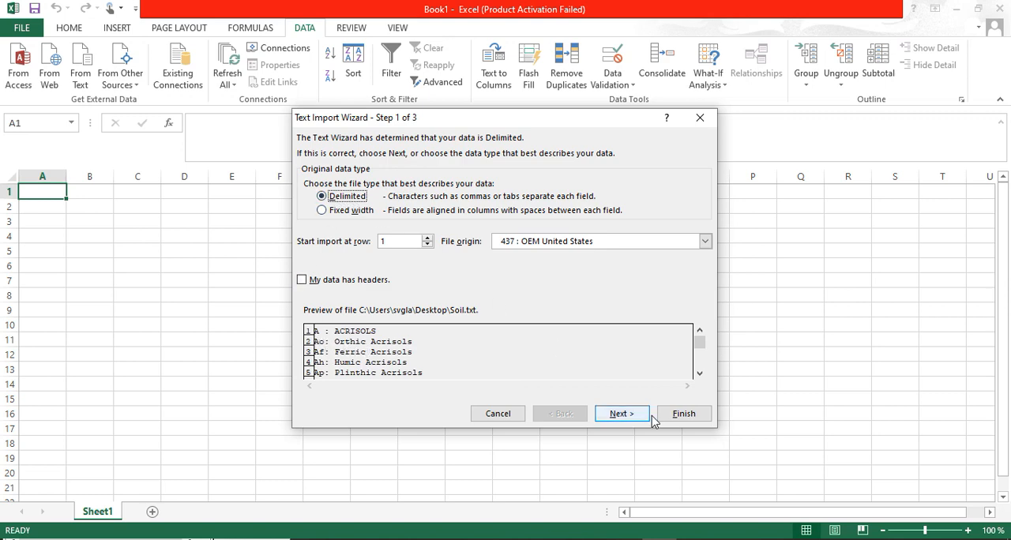
Import the text as delimited data with tab and a custom colon delimiter, placing it at cell A1 of the existing worksheet
click(622, 414)
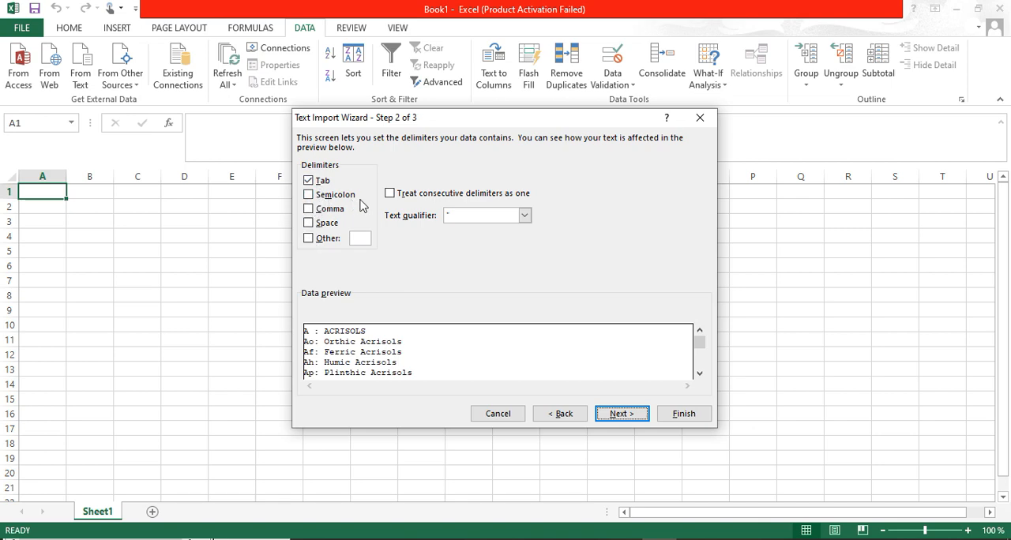
click(308, 238)
text(:)
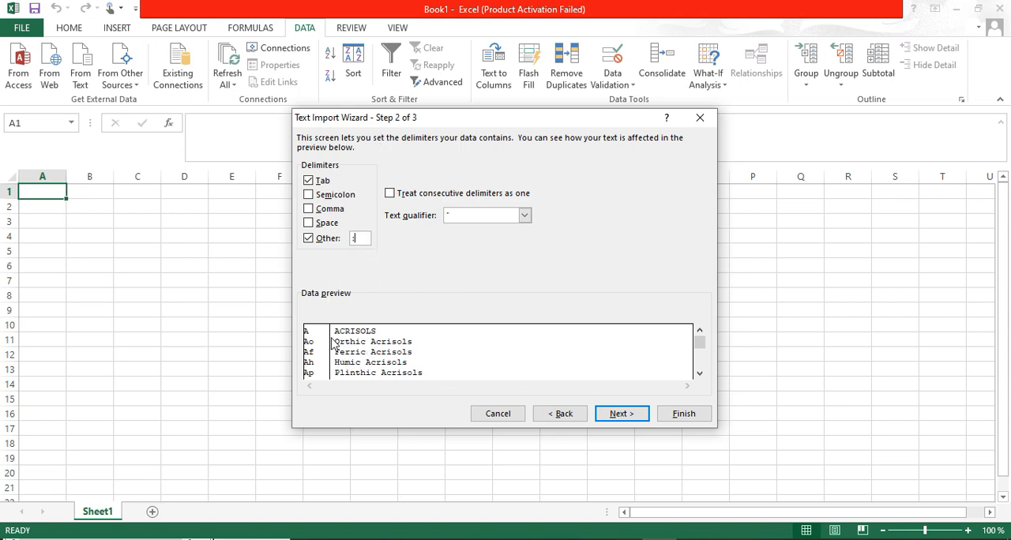
click(624, 419)
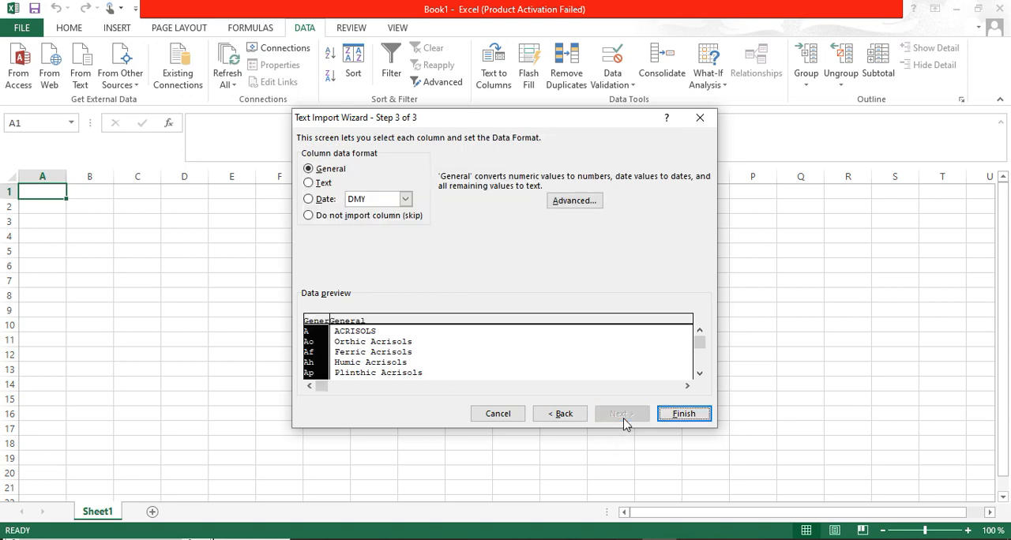
click(687, 416)
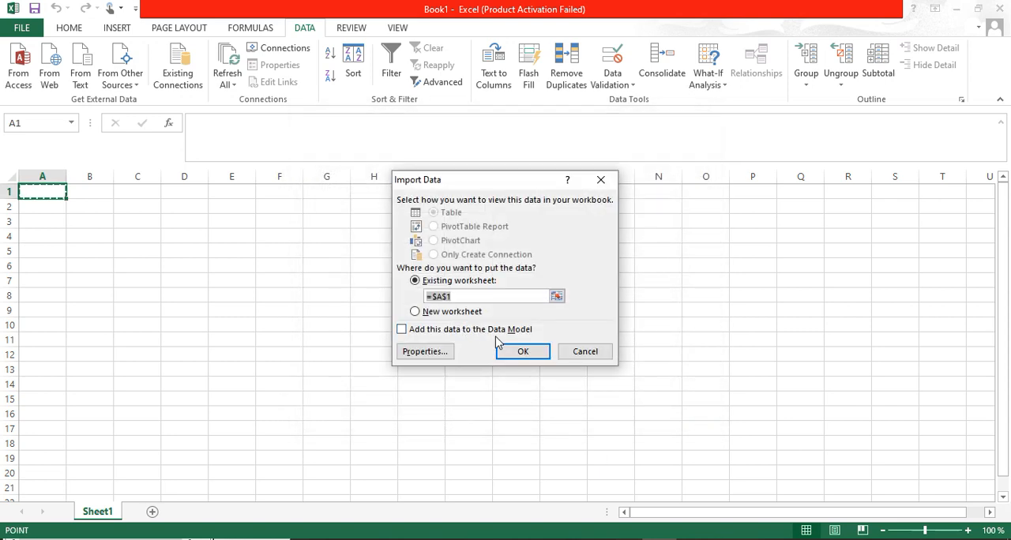
click(522, 352)
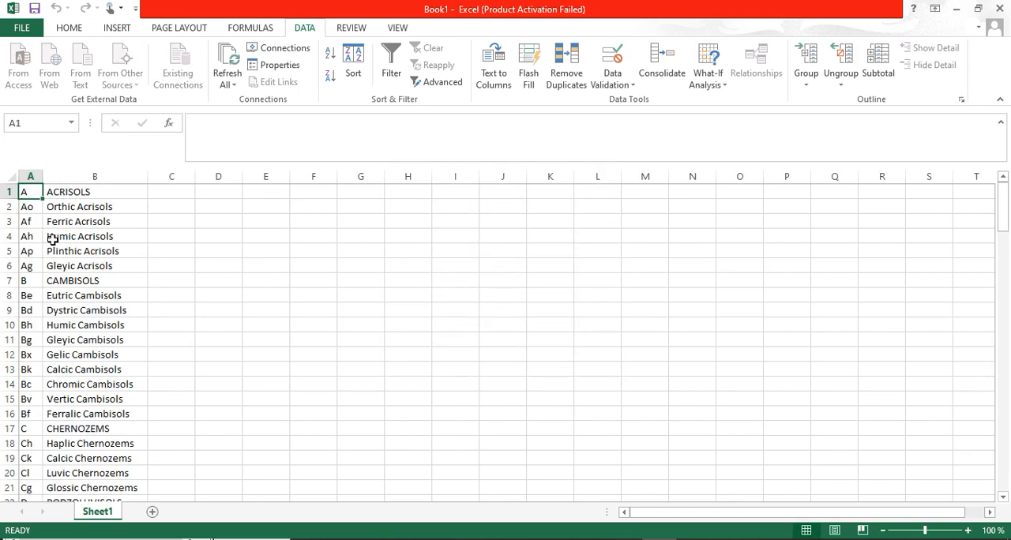
scroll(51, 239, down, 5)
scroll(50, 243, up, 5)
click(21, 28)
click(46, 177)
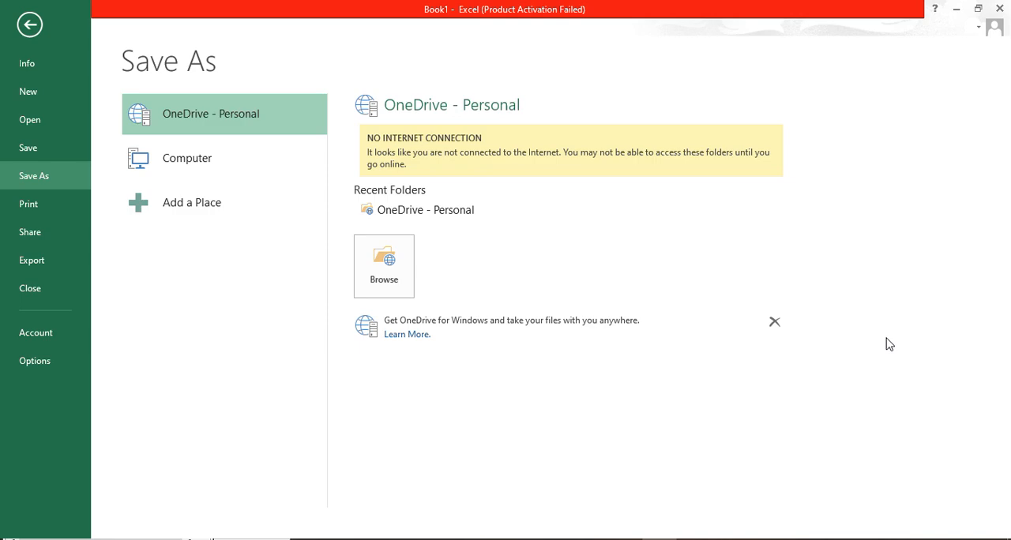
key(Escape)
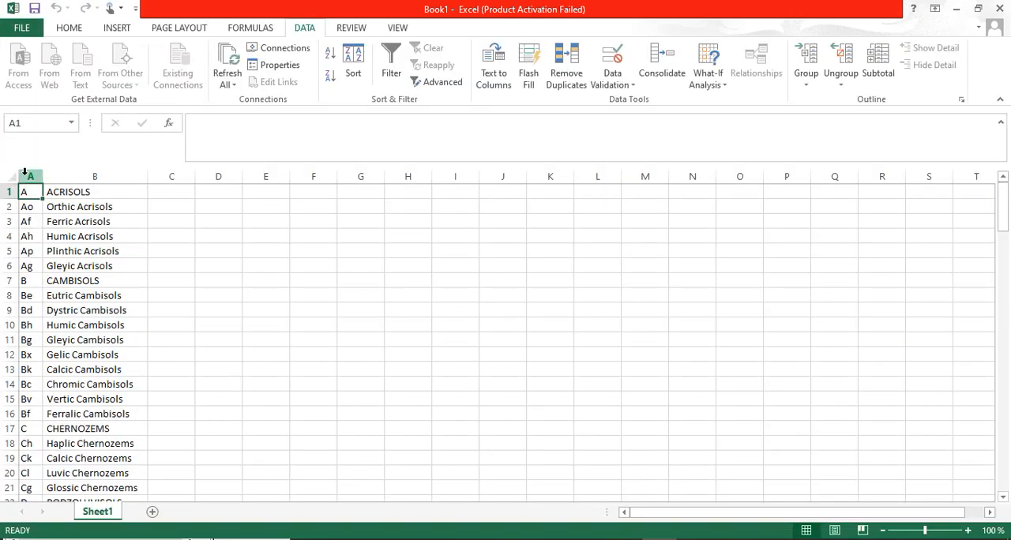
Insert a blank row above the first soil entry in row 1 and widen column A
click(9, 191)
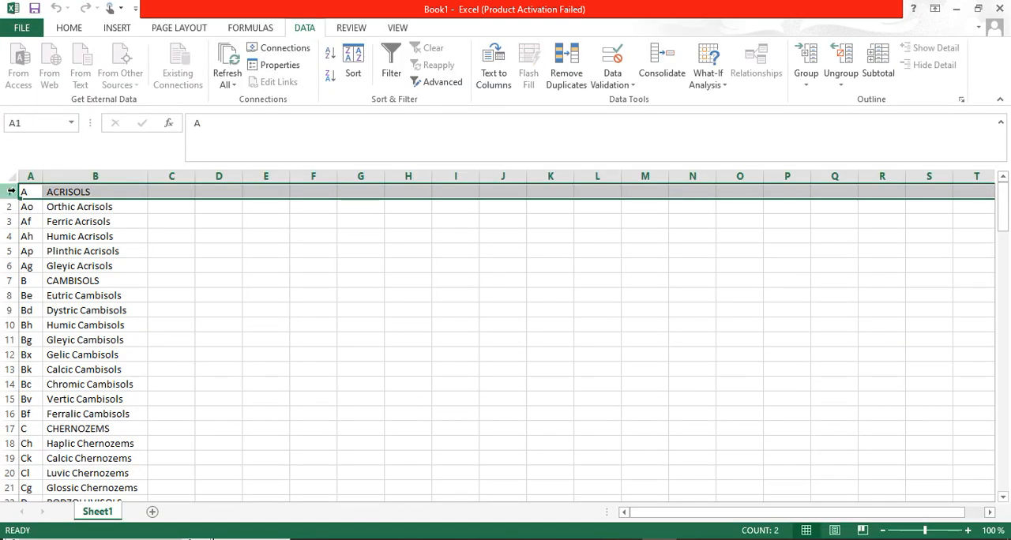
right_click(10, 192)
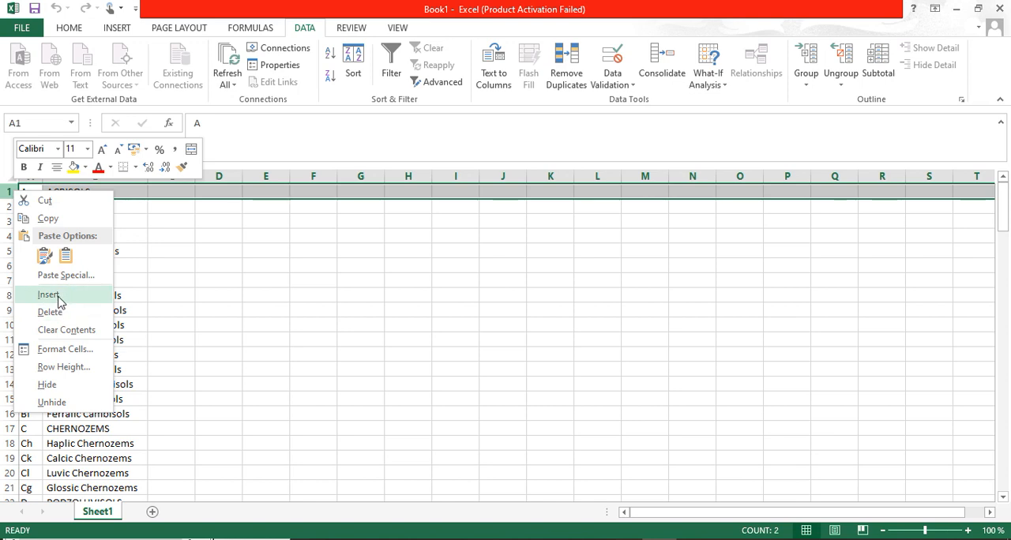
click(54, 295)
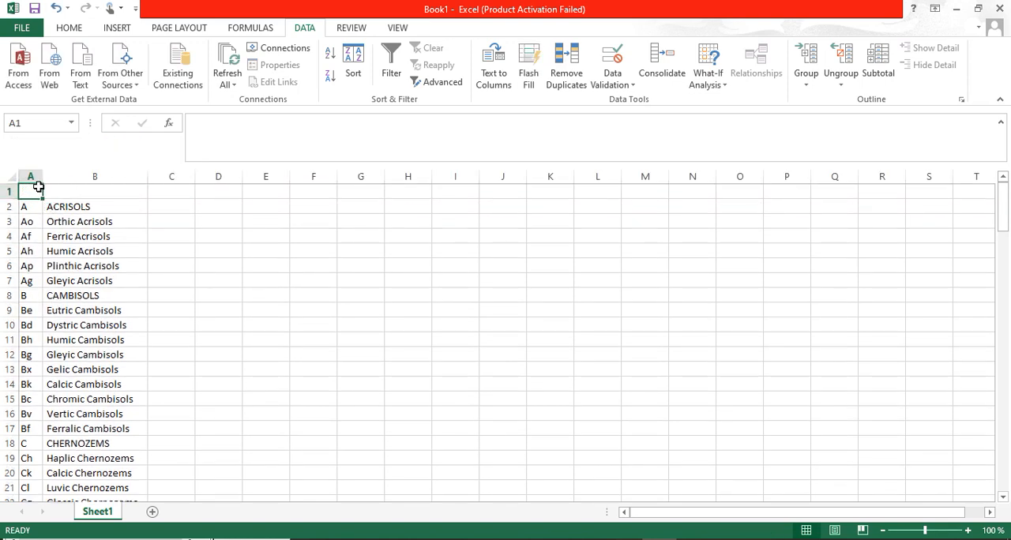
drag(41, 179, 66, 183)
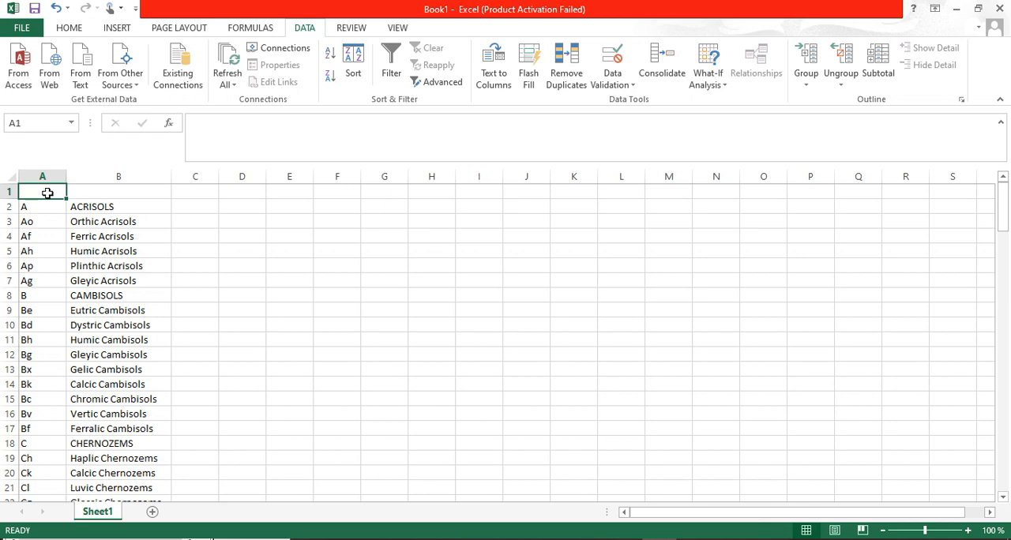
Enter the column headers SCODE in cell A1 and SNAME in cell B1
text(SCODE)
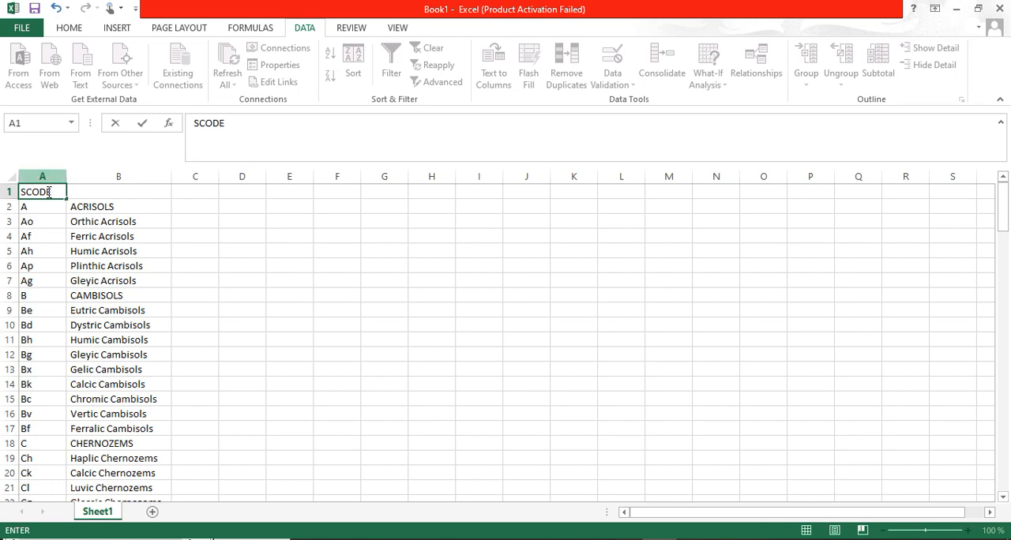
click(84, 192)
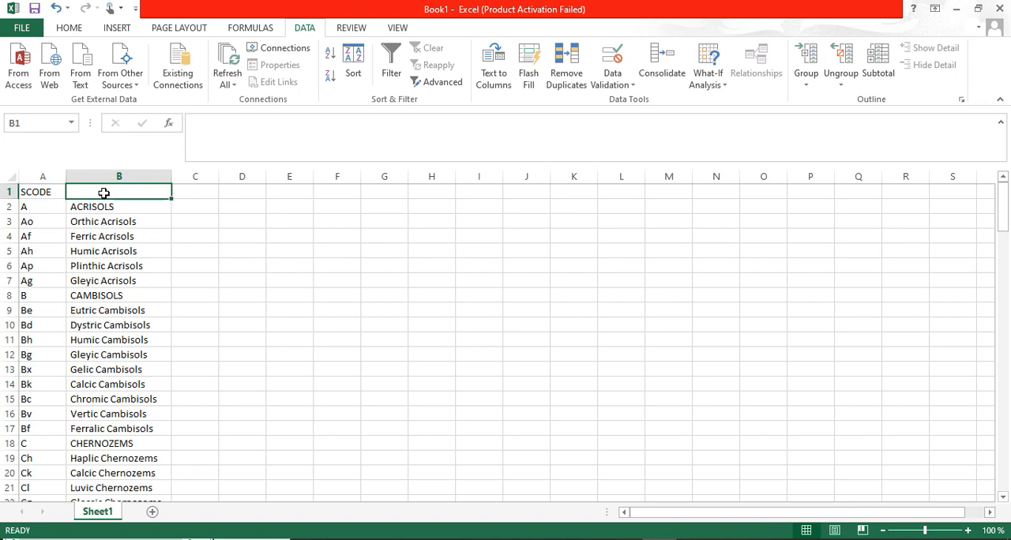
text(SNAME)
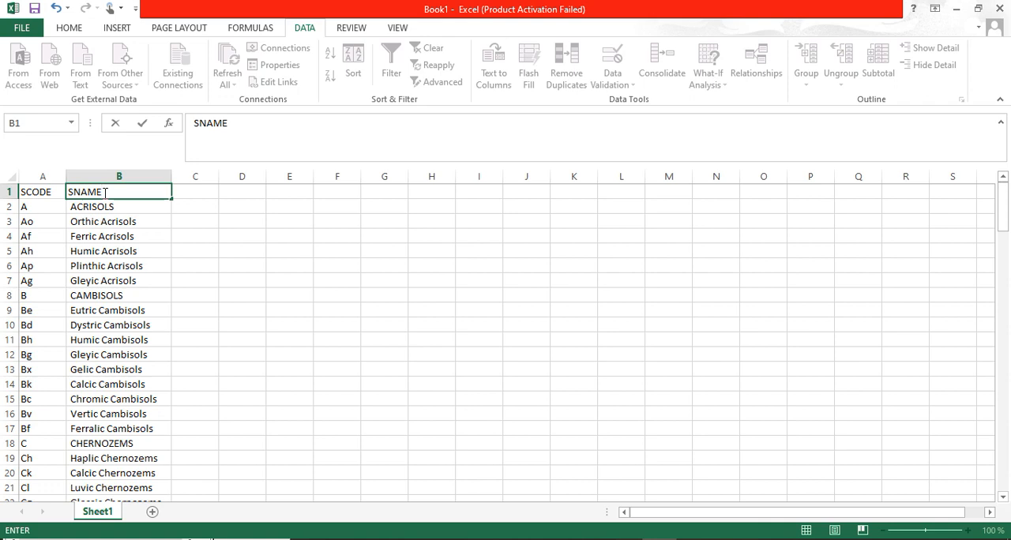
click(207, 358)
Save the workbook on the Desktop as an Excel Workbook named Soil, replacing the existing file of that name
click(22, 27)
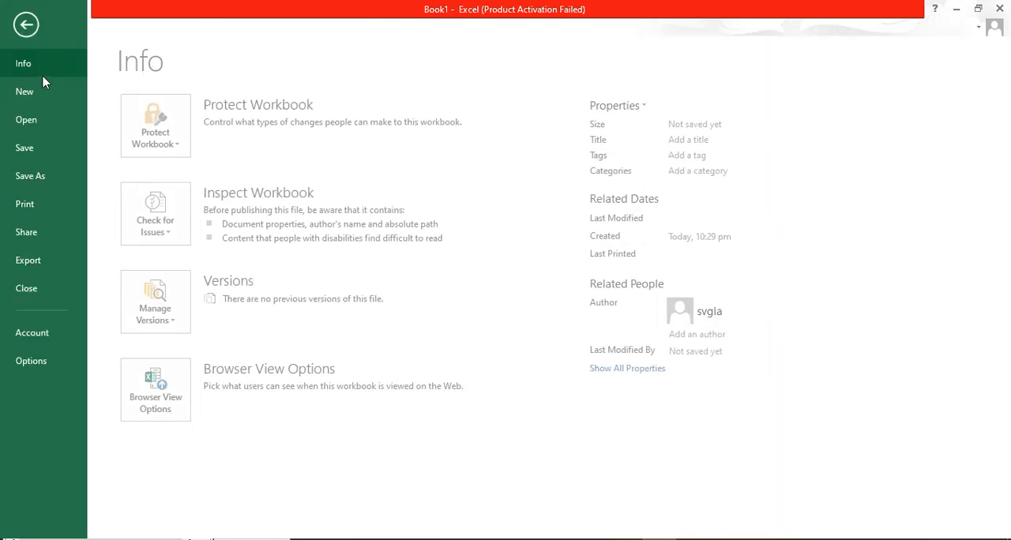
click(39, 176)
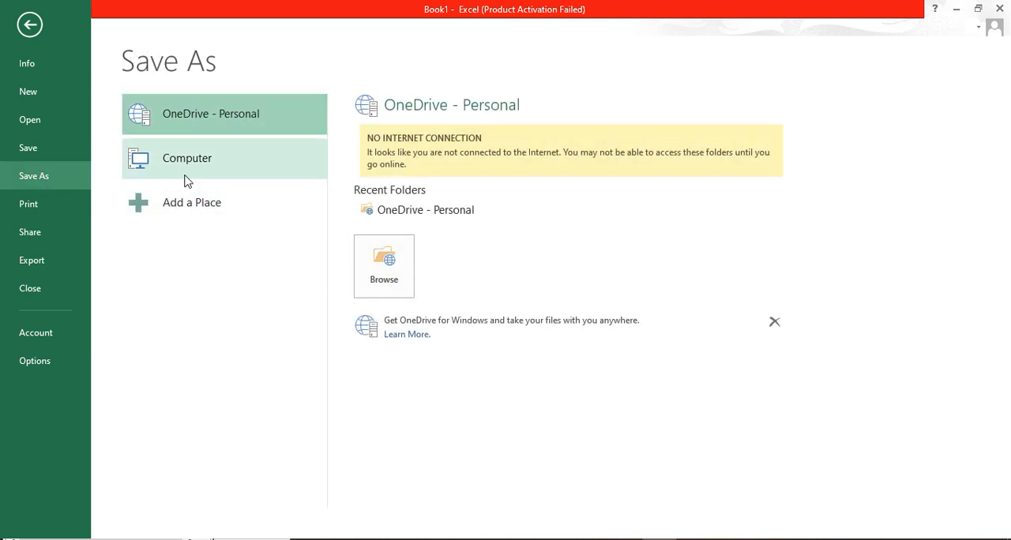
click(388, 276)
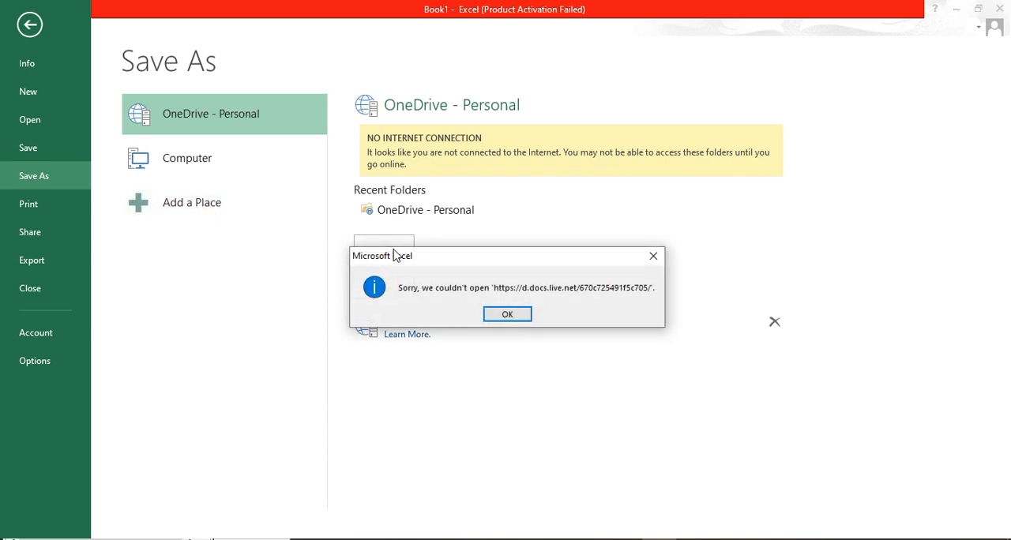
click(507, 316)
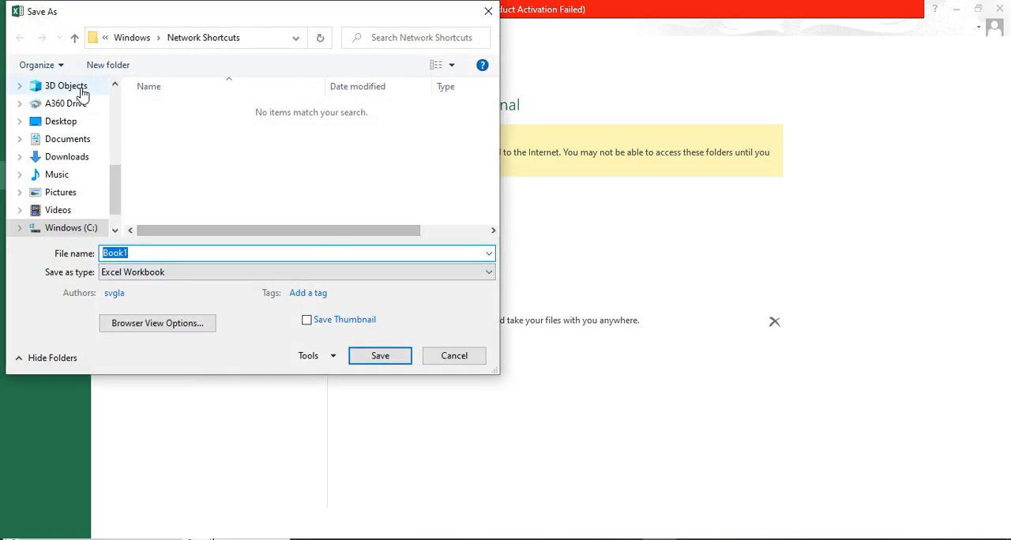
drag(119, 194, 116, 106)
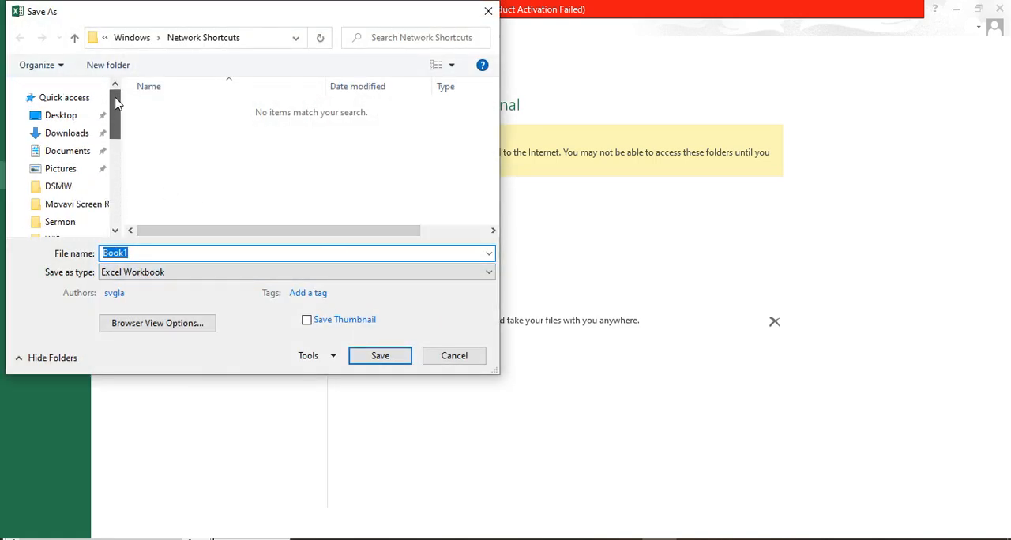
click(79, 115)
double_click(142, 252)
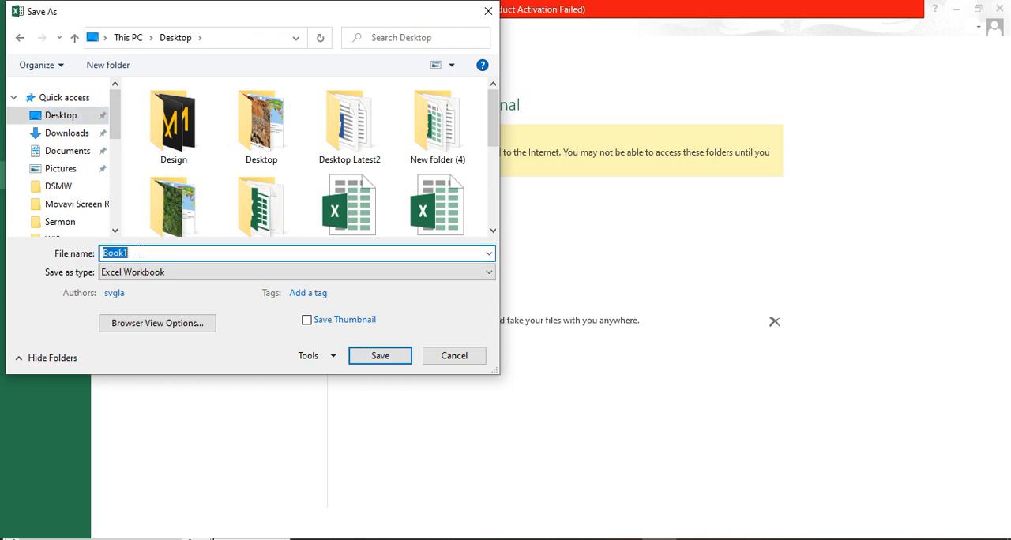
text(S)
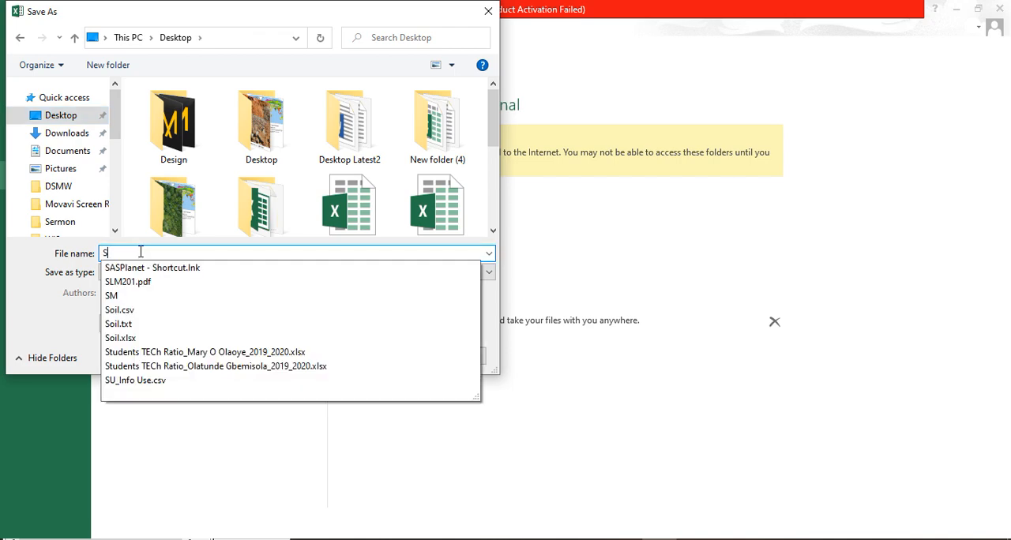
text(oil)
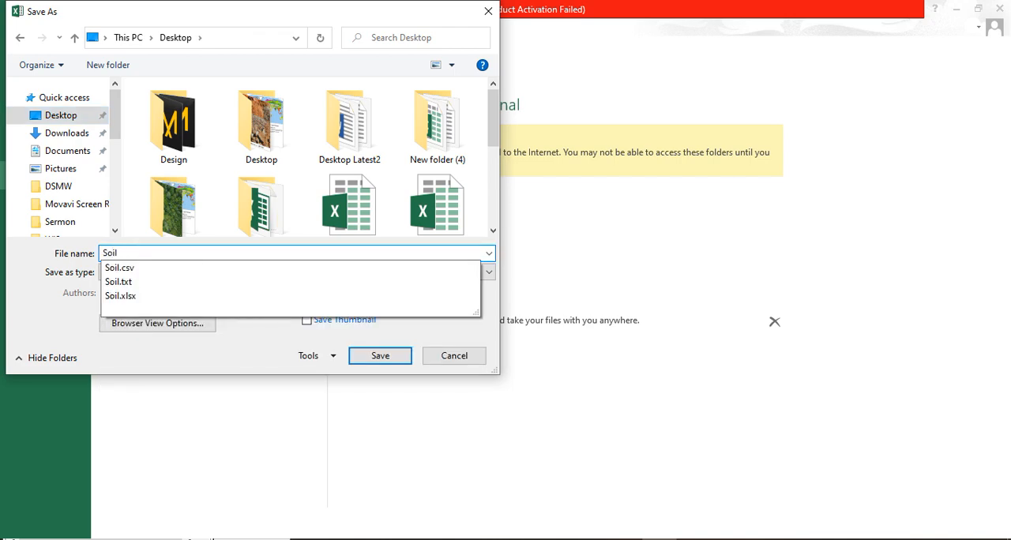
click(375, 357)
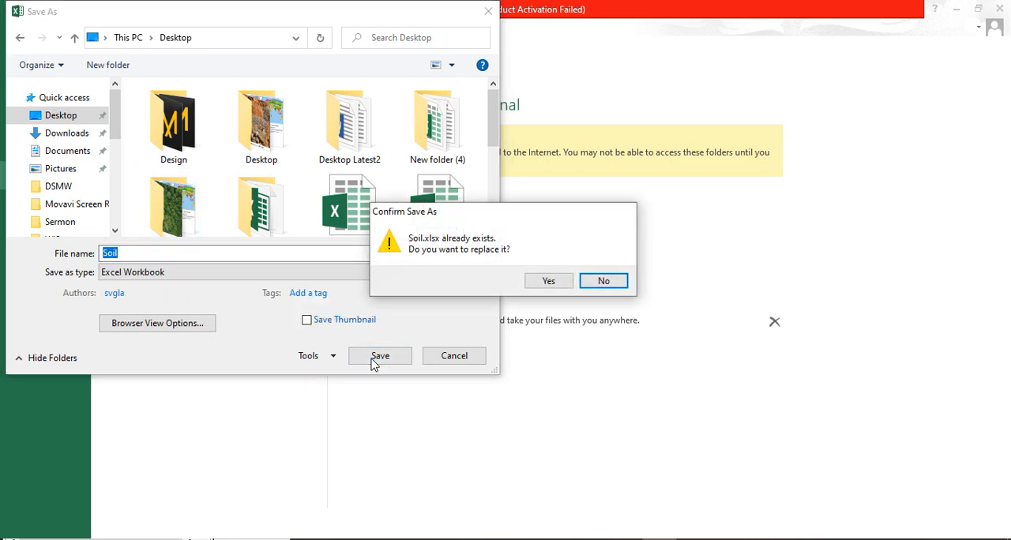
click(549, 281)
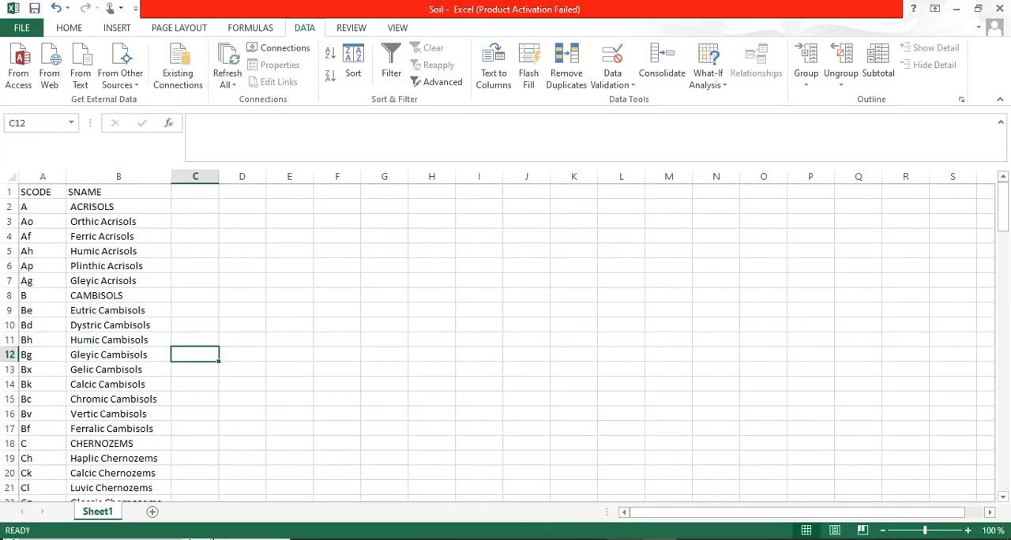
Minimize the Excel workbook and the Word readme document, and switch to the soil map in ArcMap
click(958, 10)
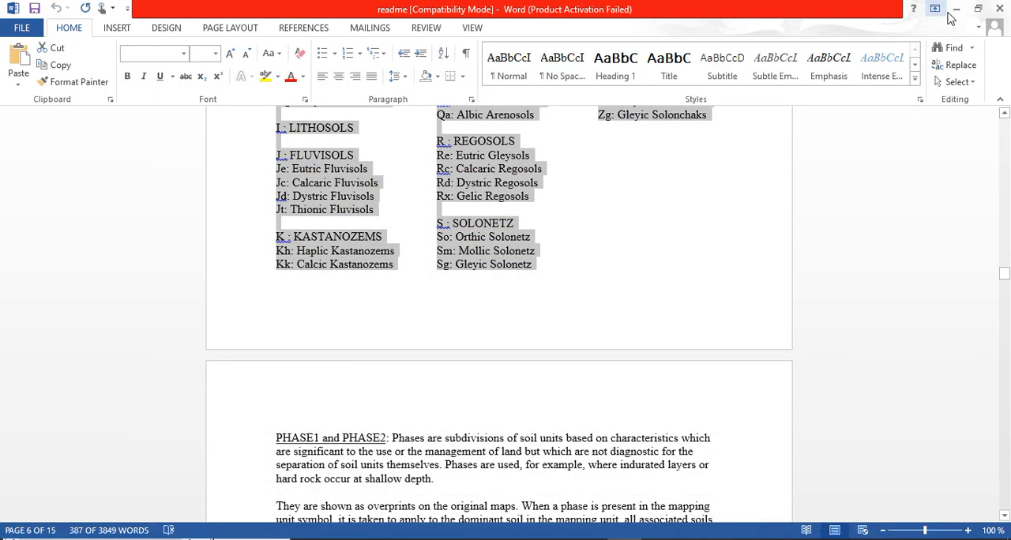
click(956, 9)
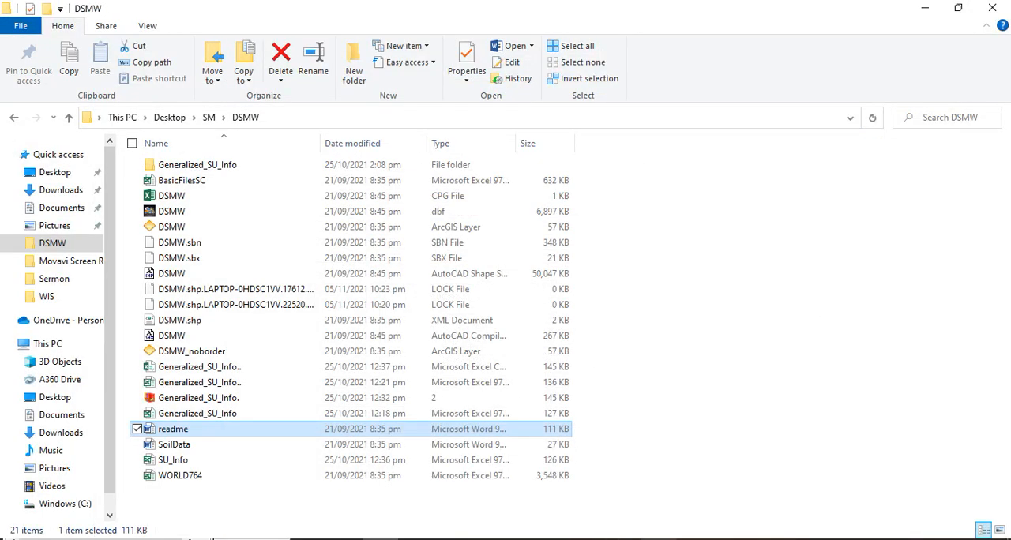
click(485, 539)
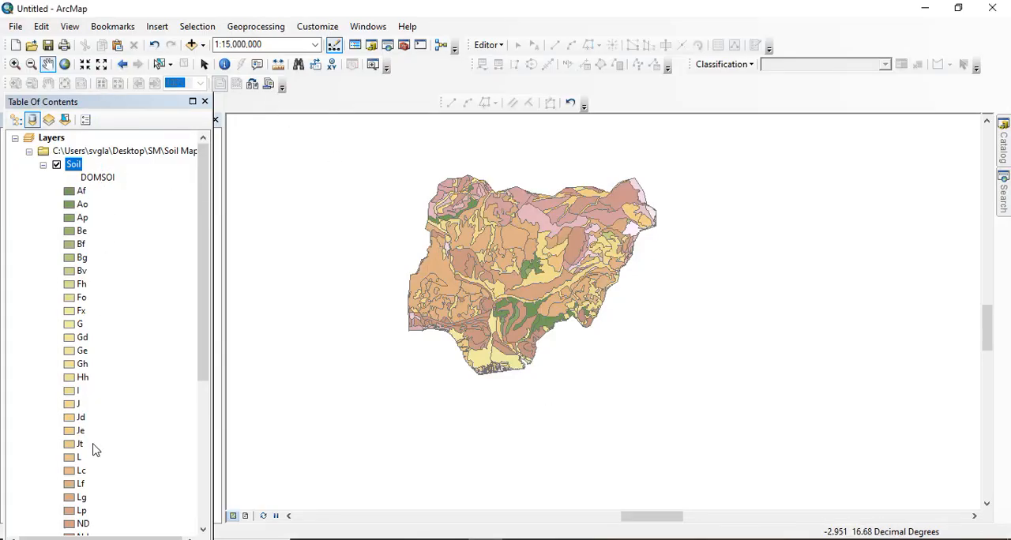
Try to add the Soil.xlsx workbook from the Desktop folder to the map's data frame
scroll(176, 213, down, 6)
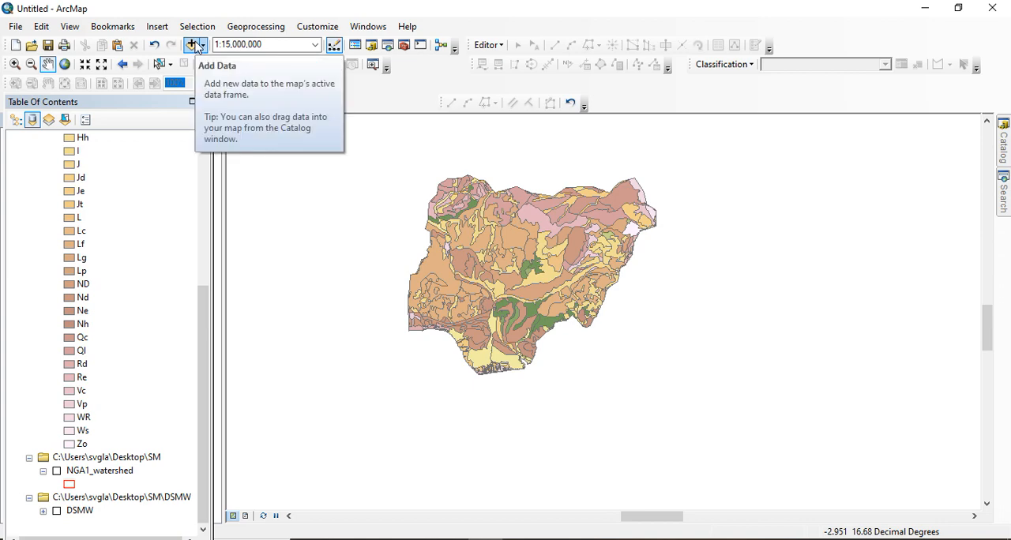
click(193, 45)
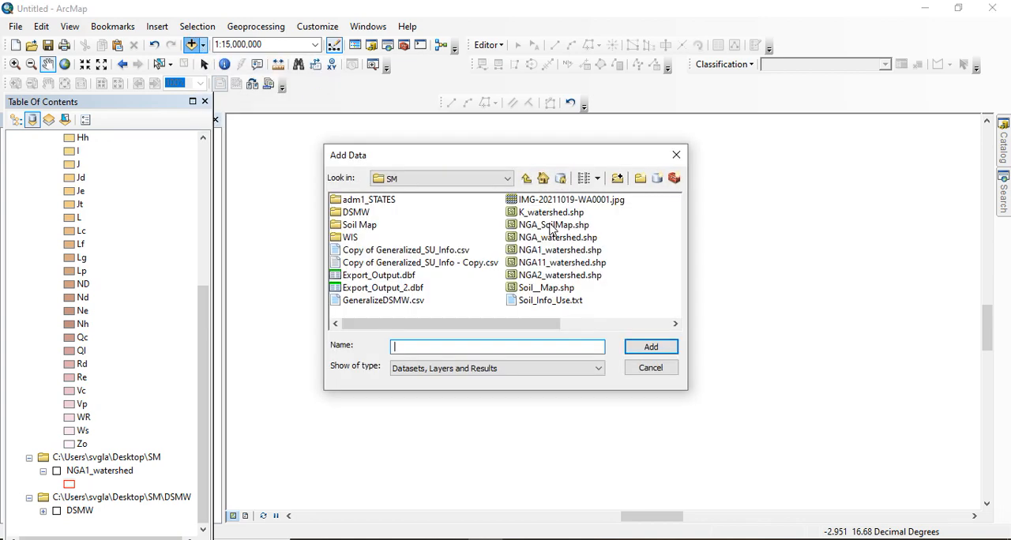
click(526, 178)
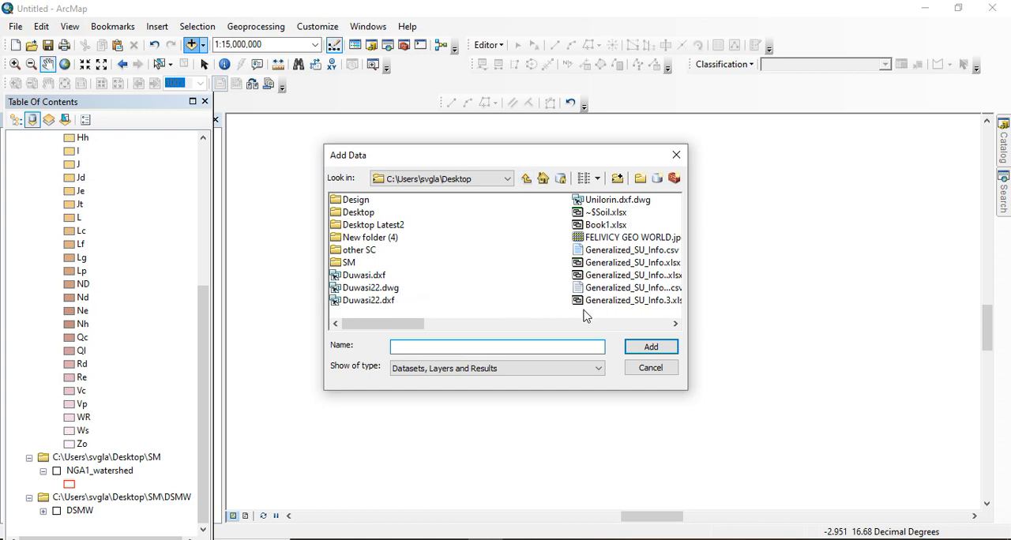
drag(401, 331, 564, 331)
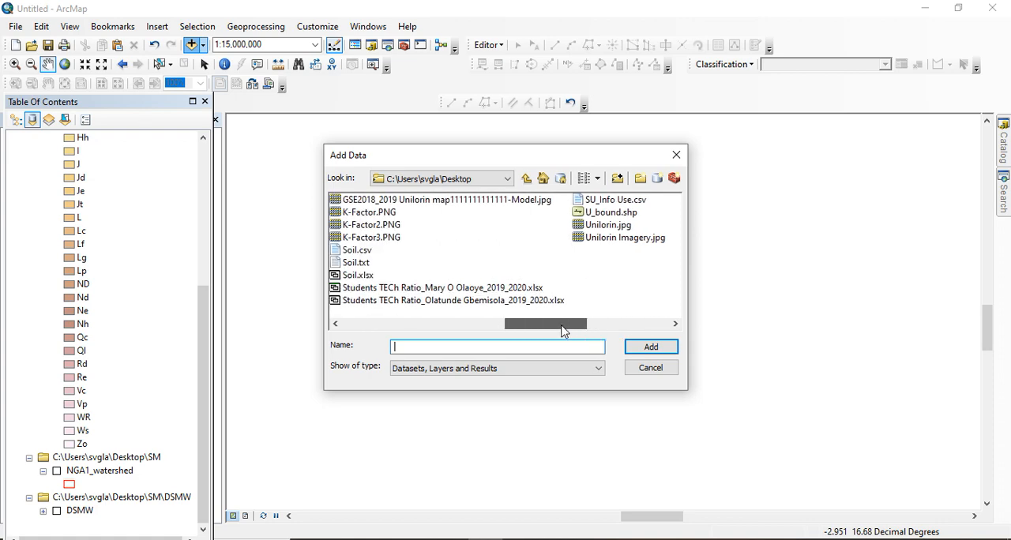
drag(565, 330, 490, 326)
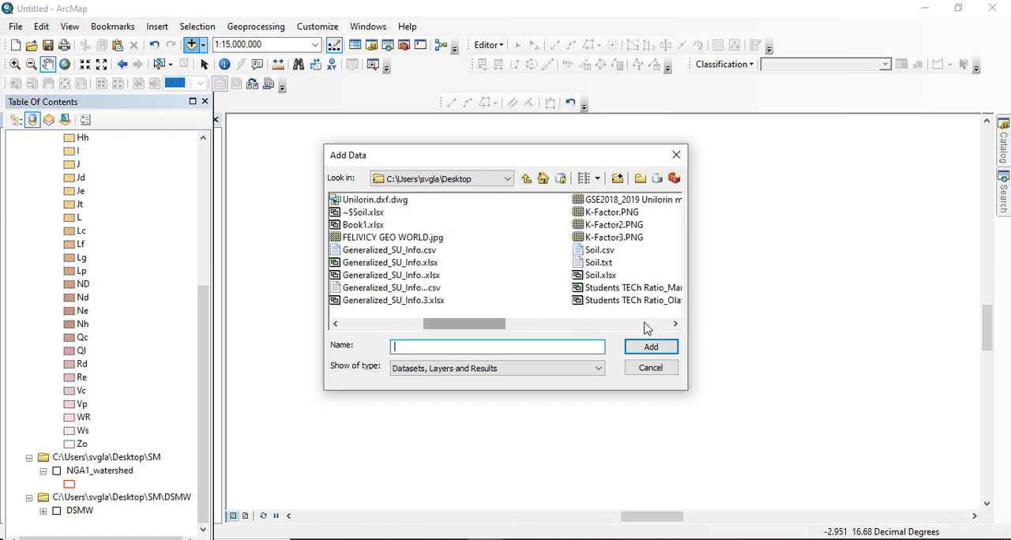
click(674, 326)
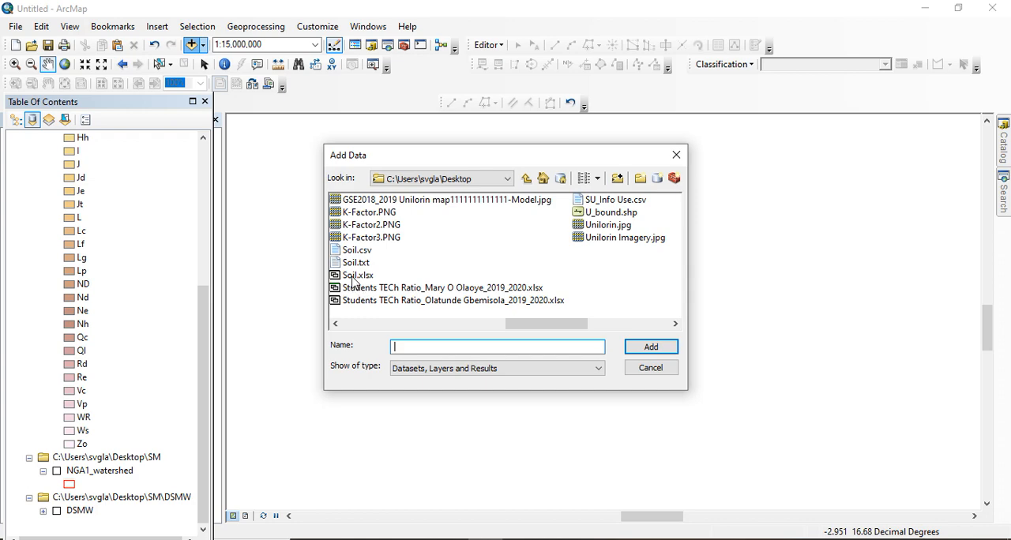
click(356, 252)
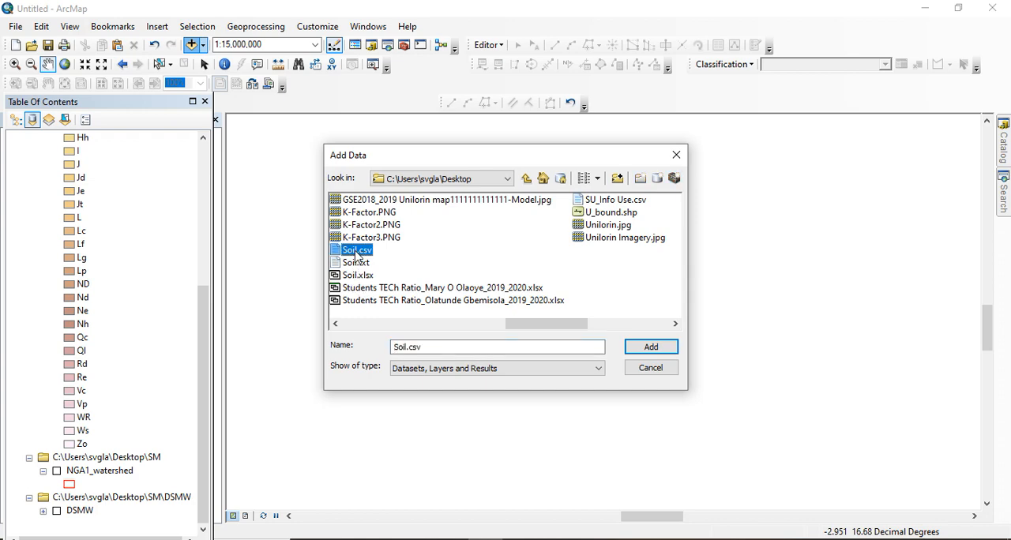
click(357, 276)
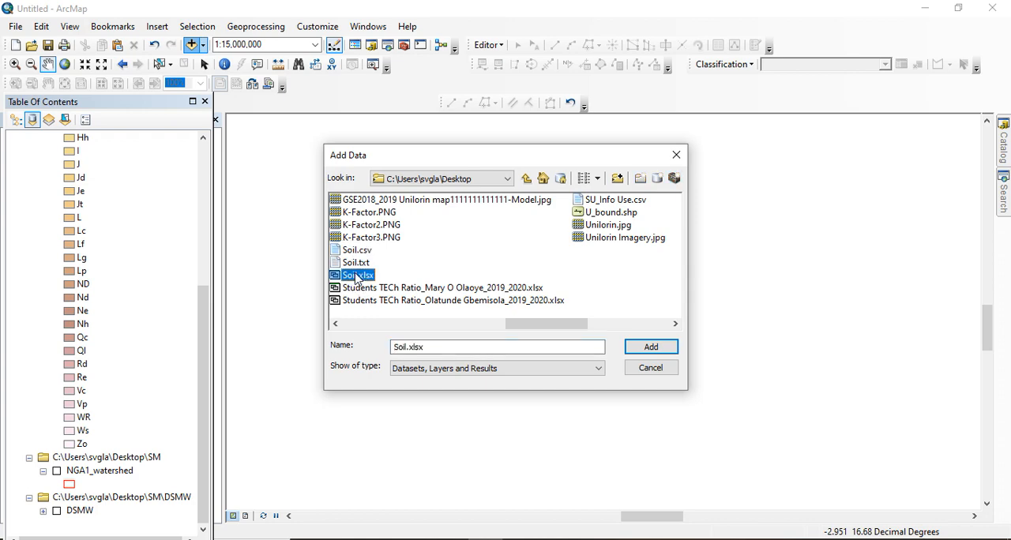
click(651, 347)
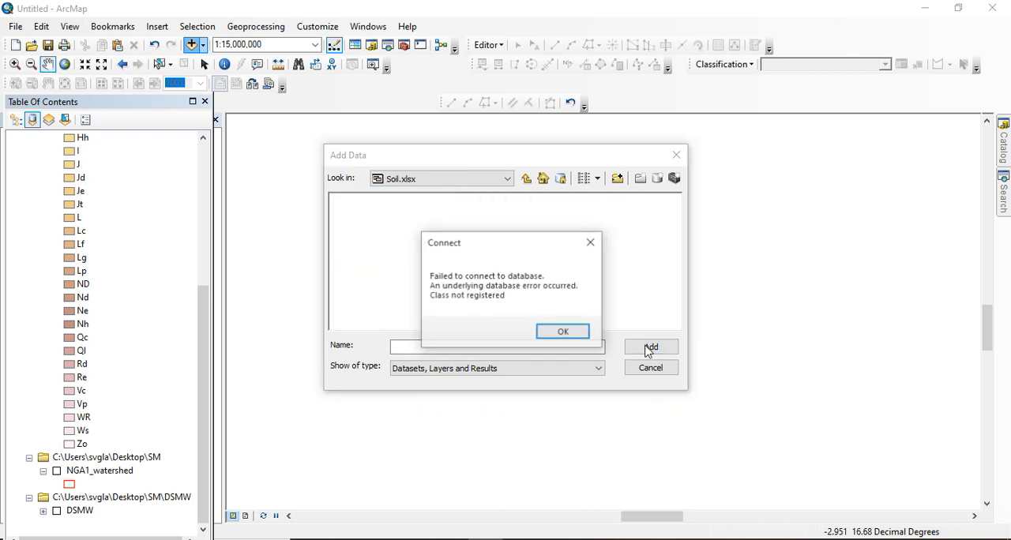
click(551, 333)
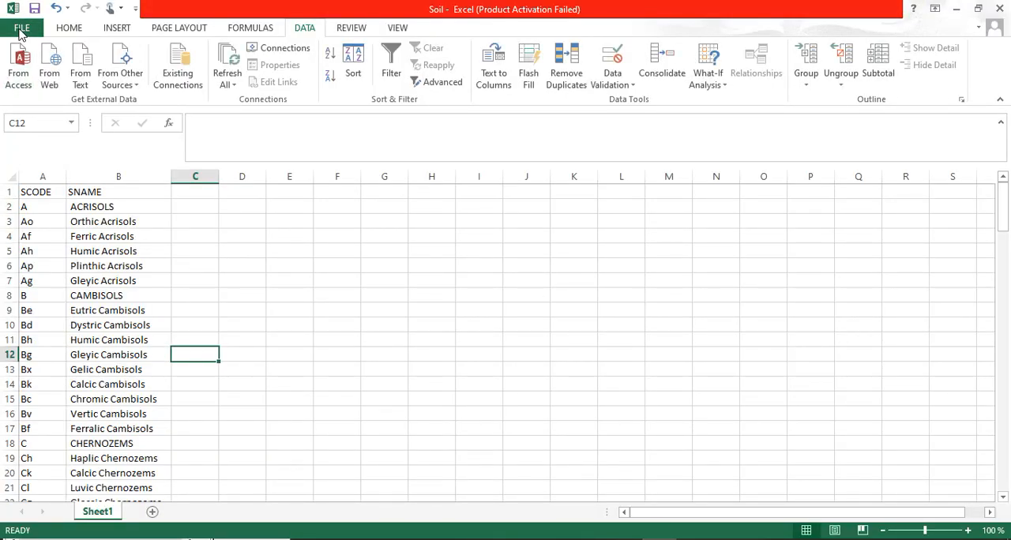
Save a copy of the soil table on the Desktop as an Excel Workbook named Soil2
click(22, 28)
click(34, 175)
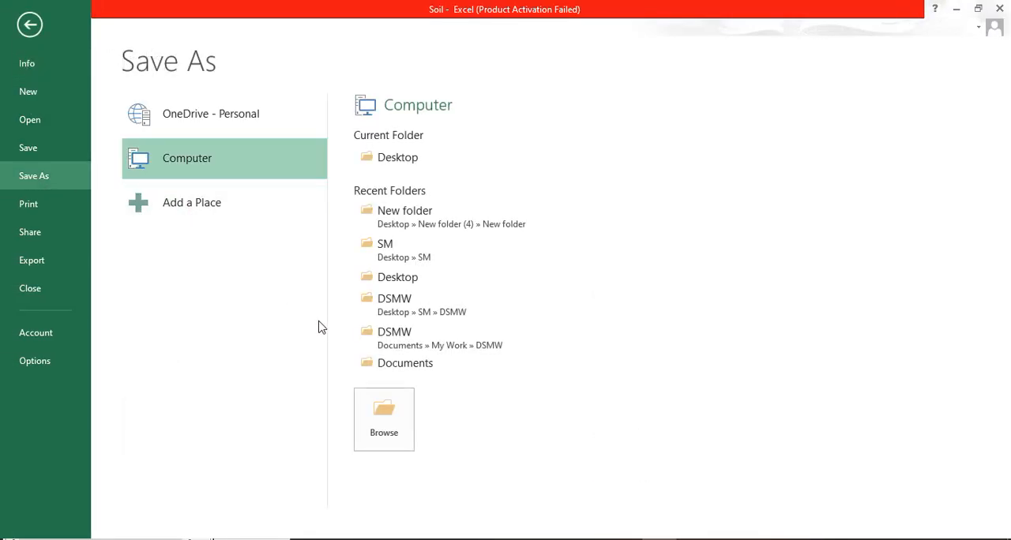
click(384, 420)
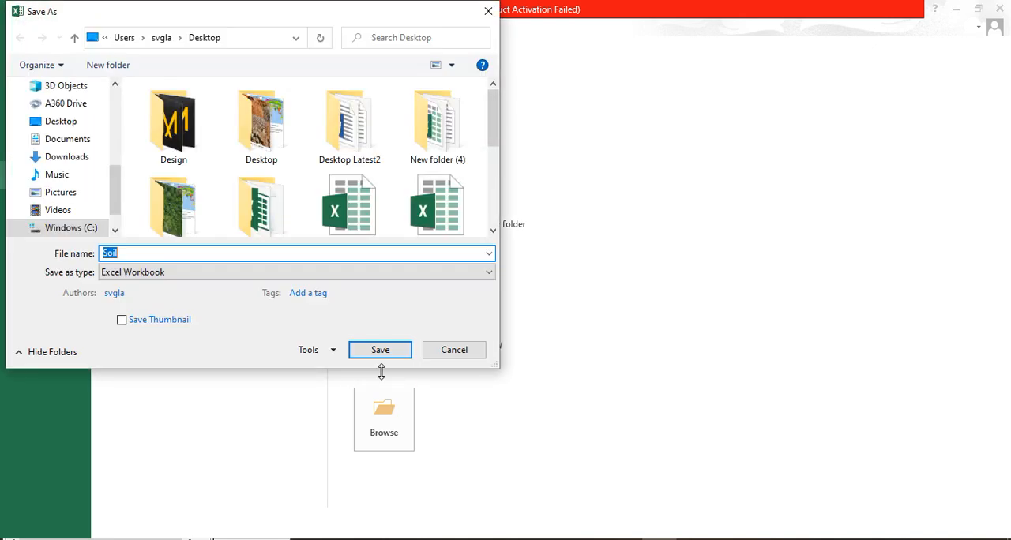
click(119, 256)
double_click(121, 255)
text(2)
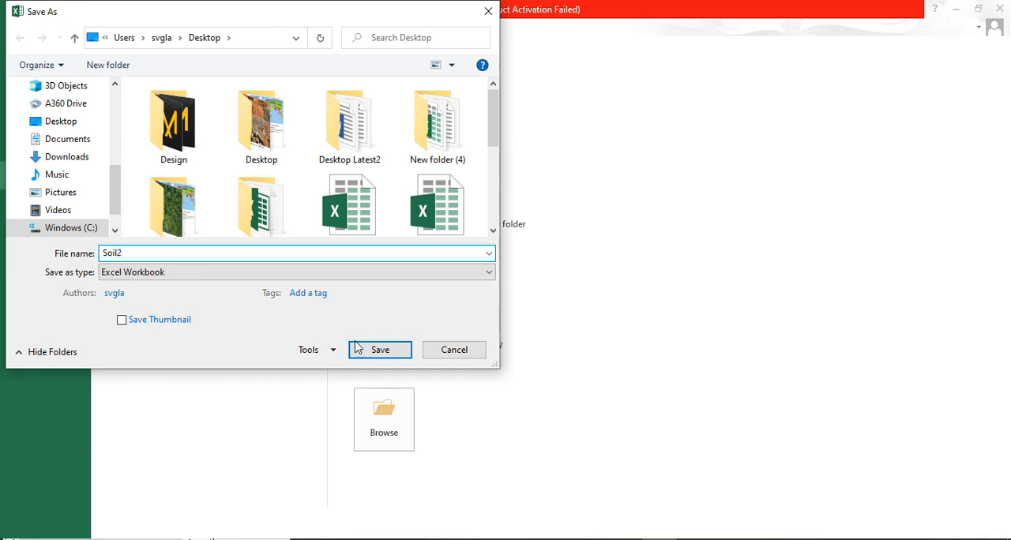
click(399, 350)
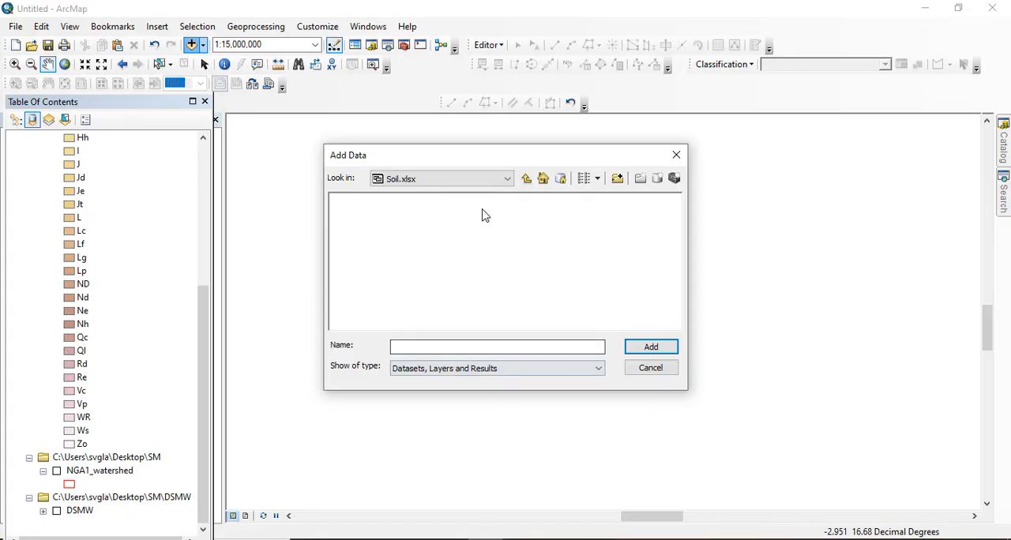
click(463, 183)
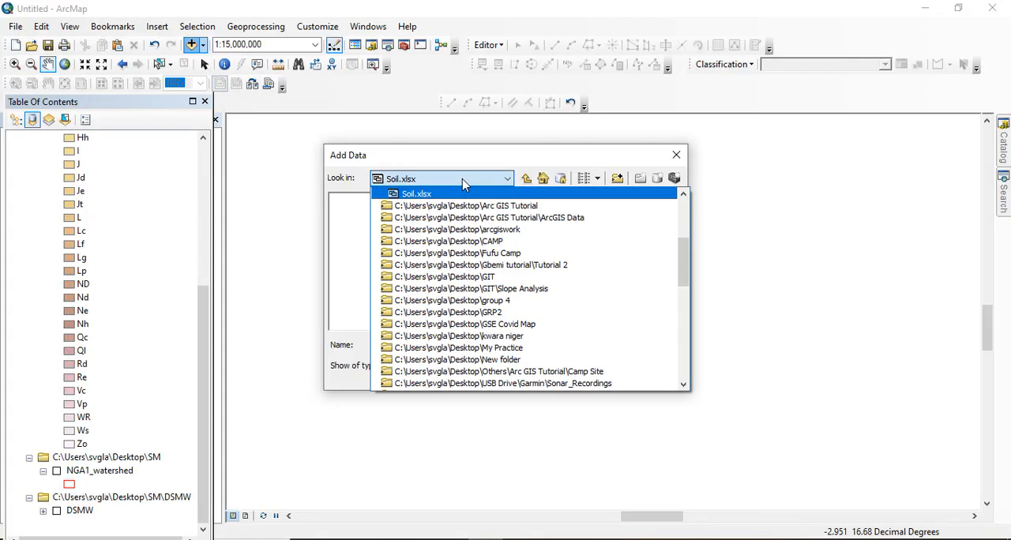
click(496, 184)
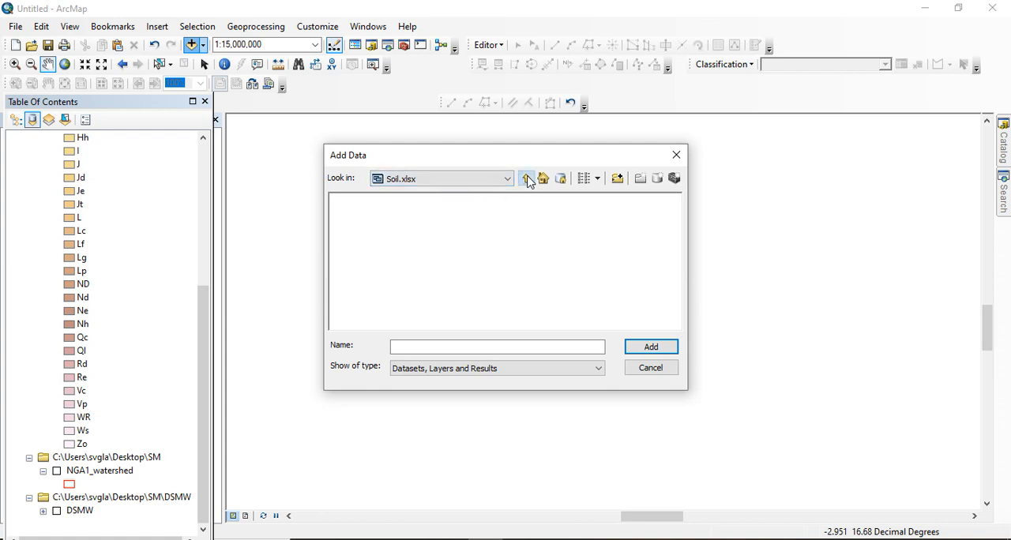
click(526, 179)
drag(399, 324, 520, 332)
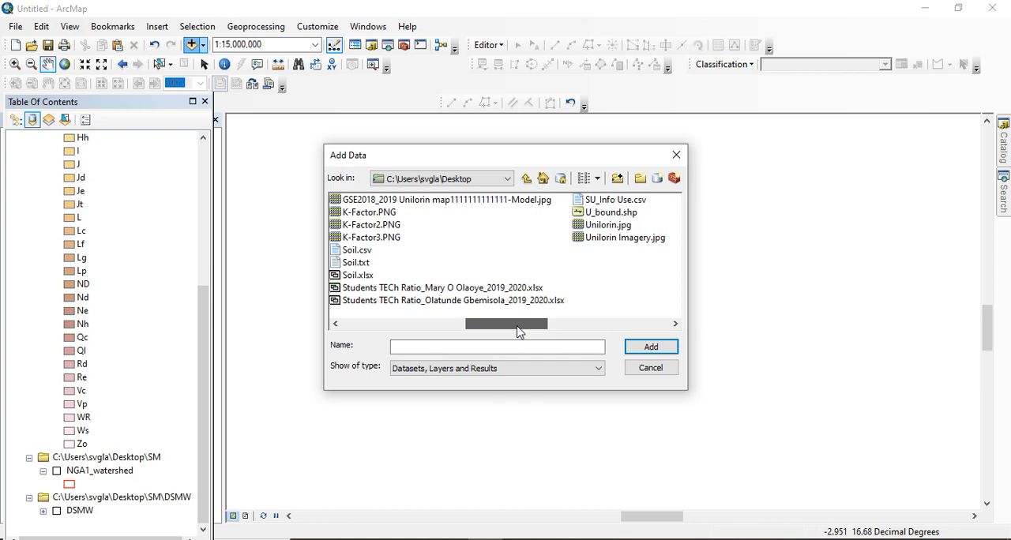
drag(519, 332, 640, 332)
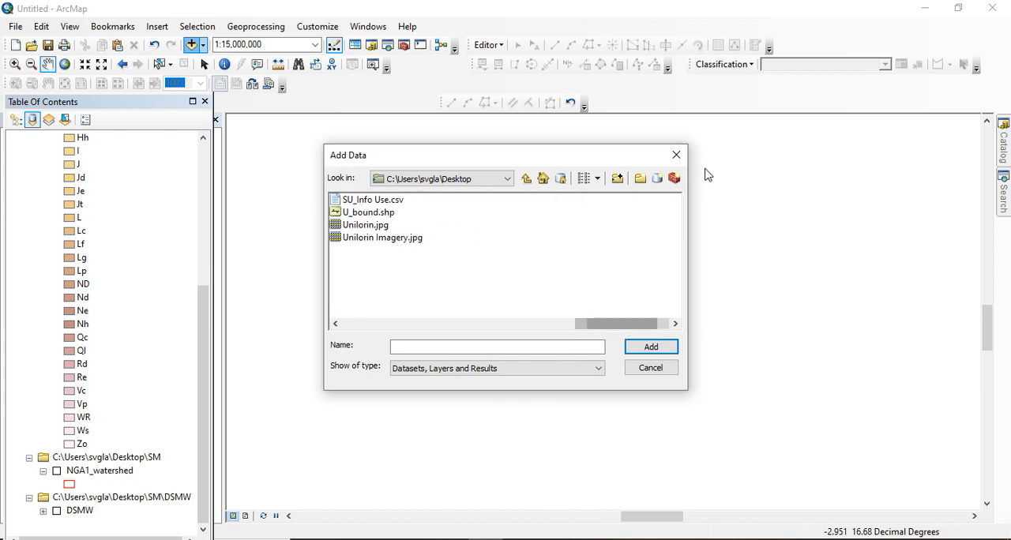
click(677, 155)
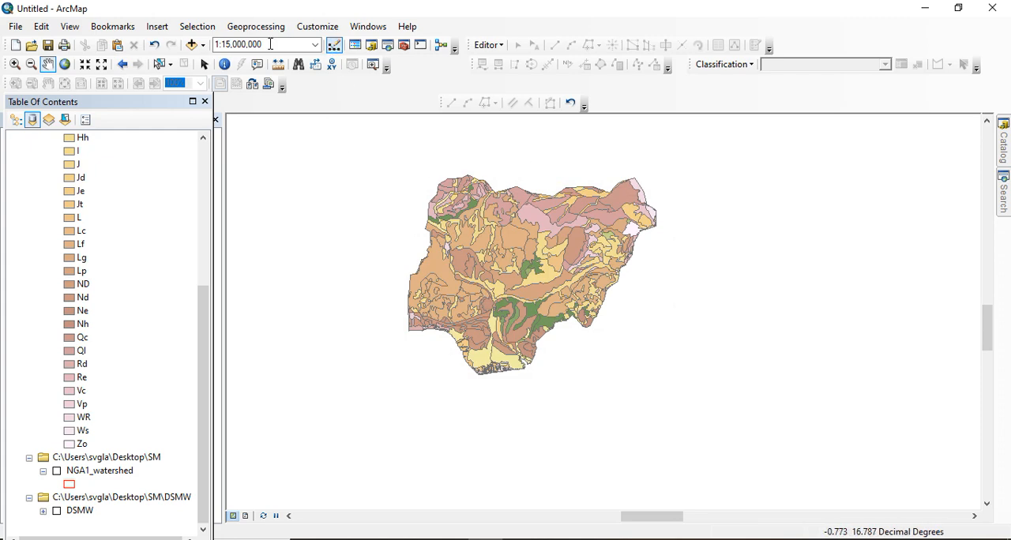
Try to add the Soil2.xlsx workbook from the Desktop folder to the map
click(191, 44)
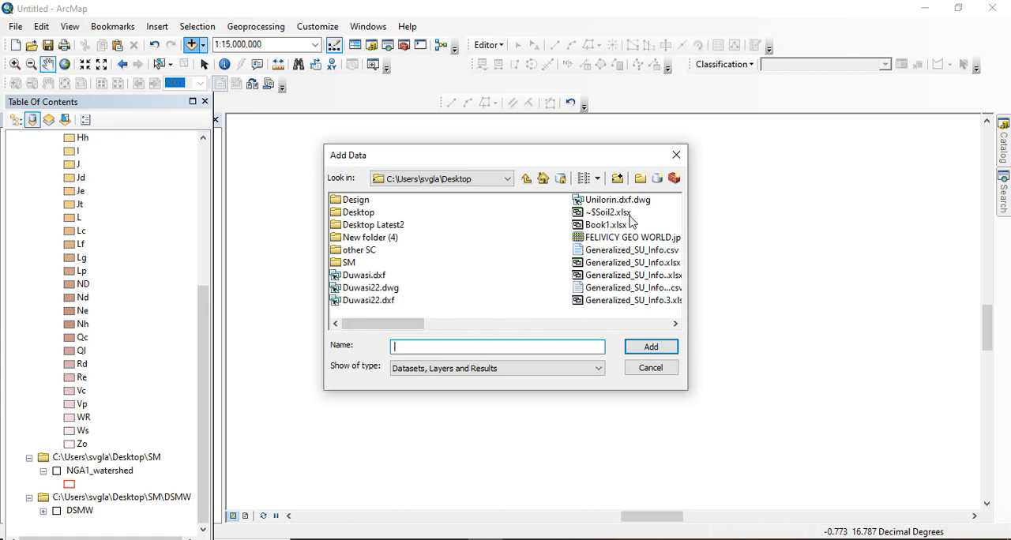
drag(403, 326, 485, 329)
click(602, 287)
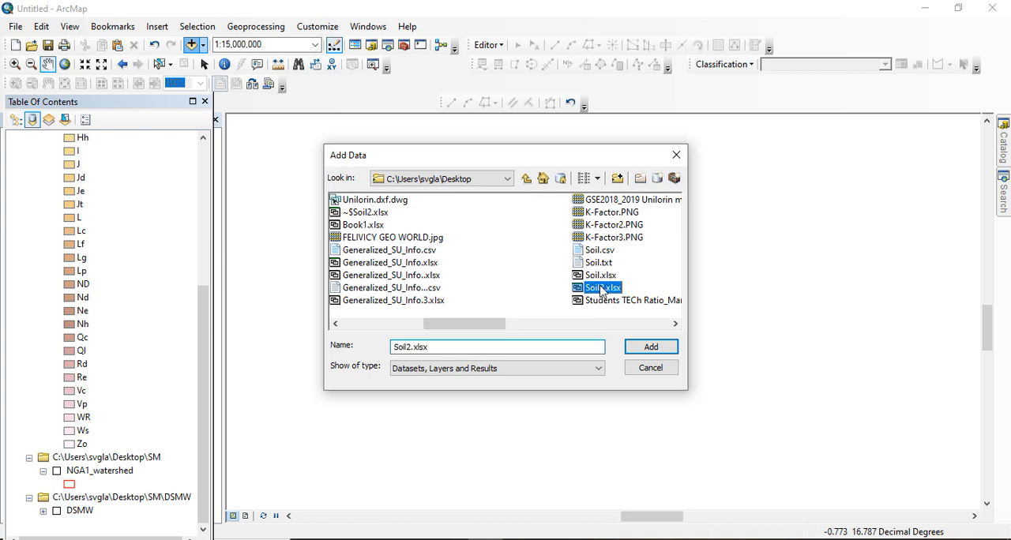
click(664, 356)
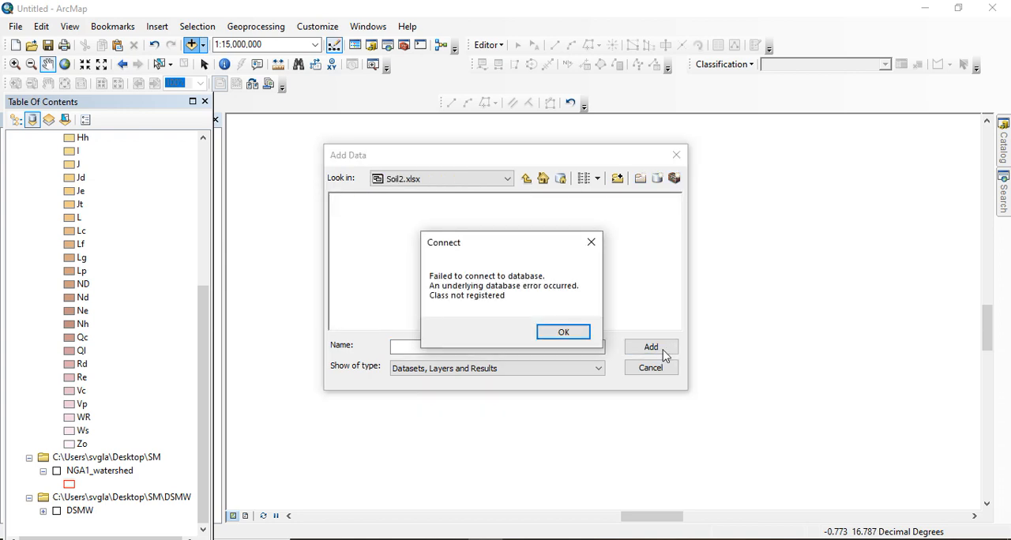
click(564, 332)
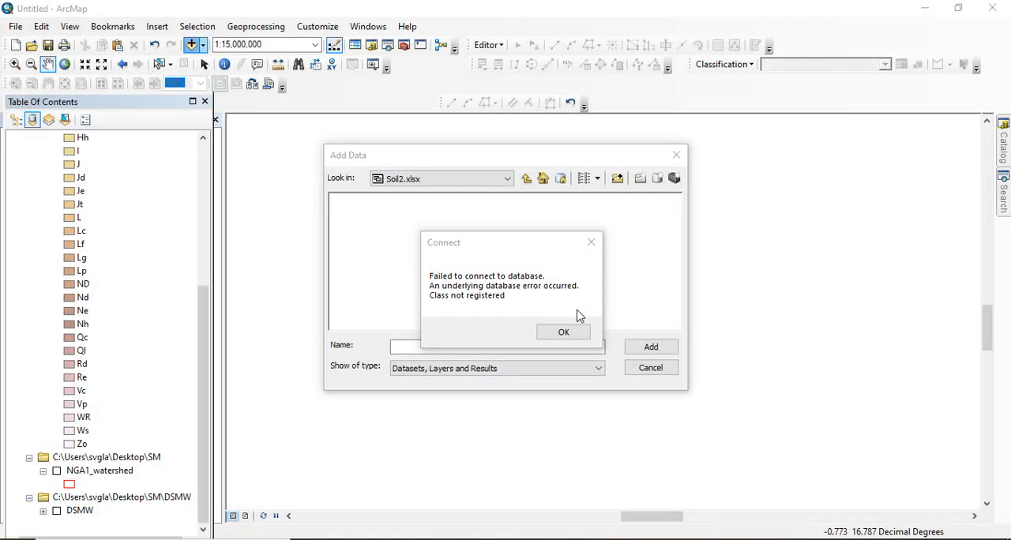
Close the Soil2 workbook in Excel and retry adding Soil2.xlsx from the Desktop folder to the ArcMap map
click(565, 330)
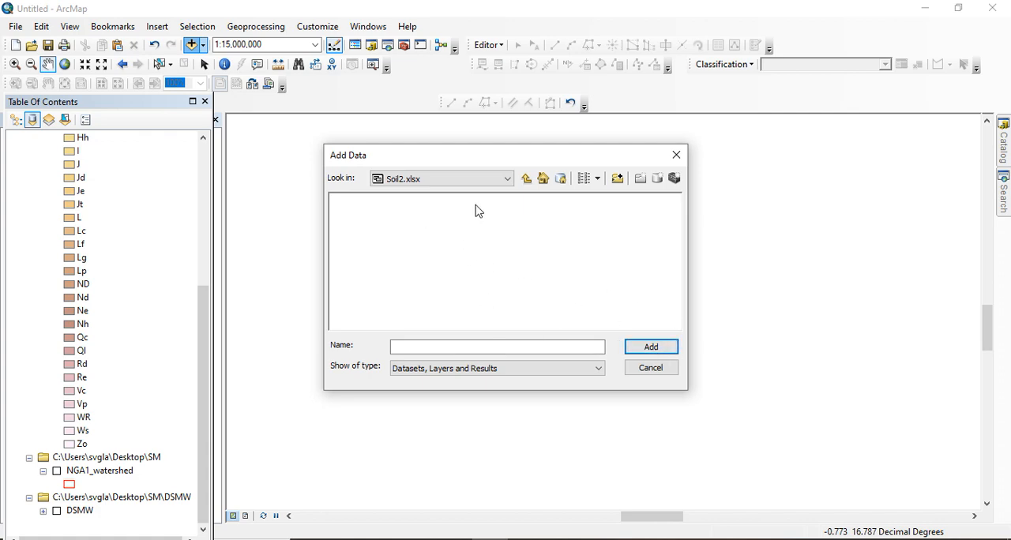
click(526, 180)
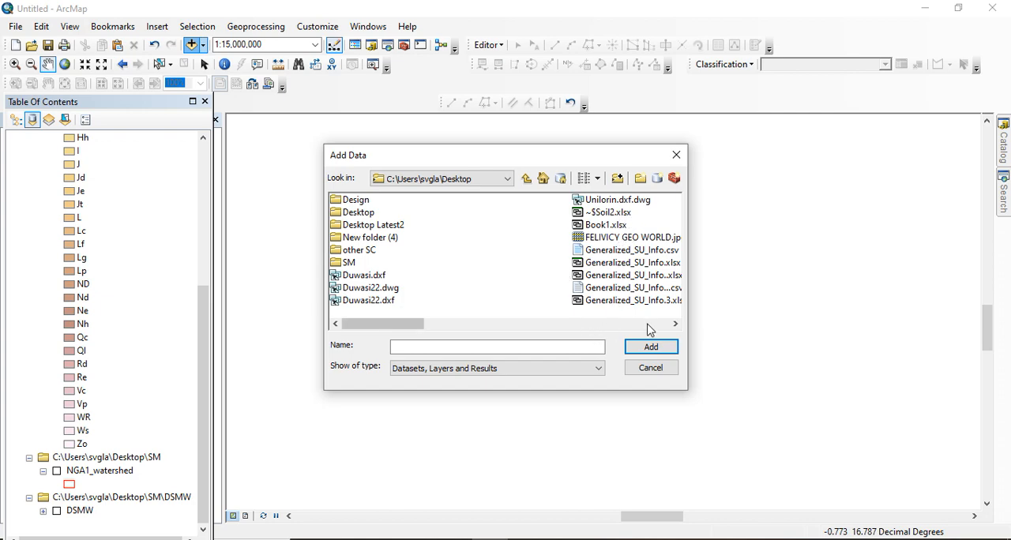
click(675, 325)
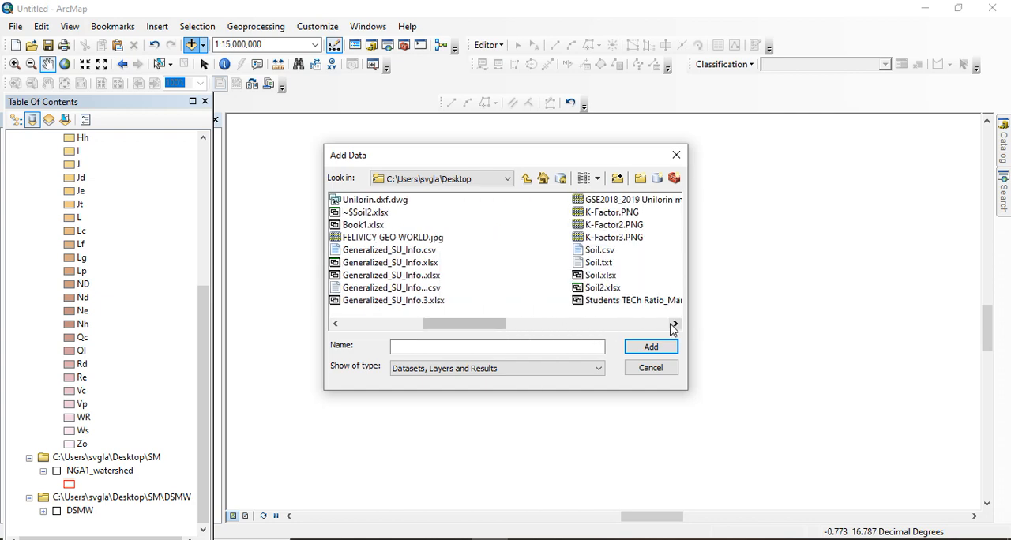
double_click(583, 292)
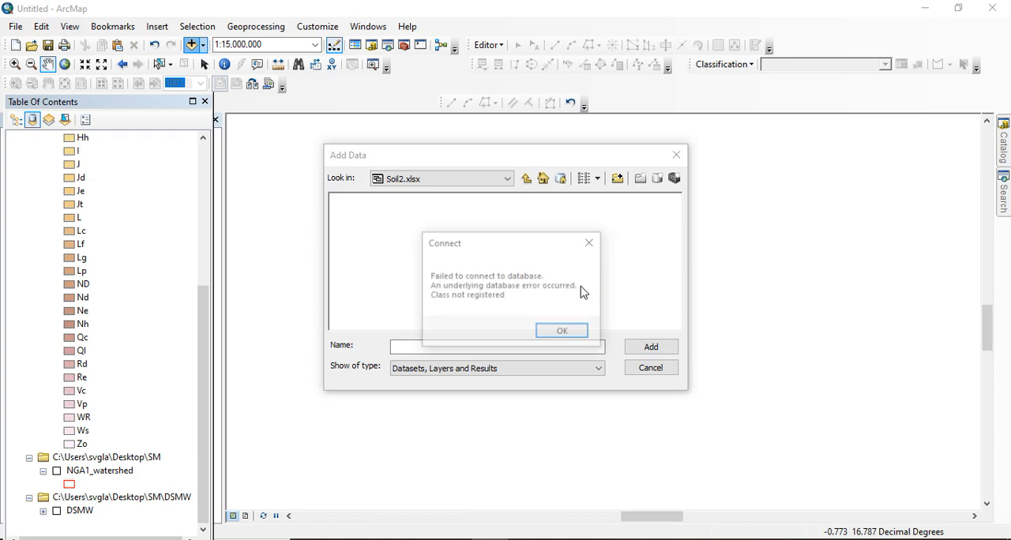
click(577, 337)
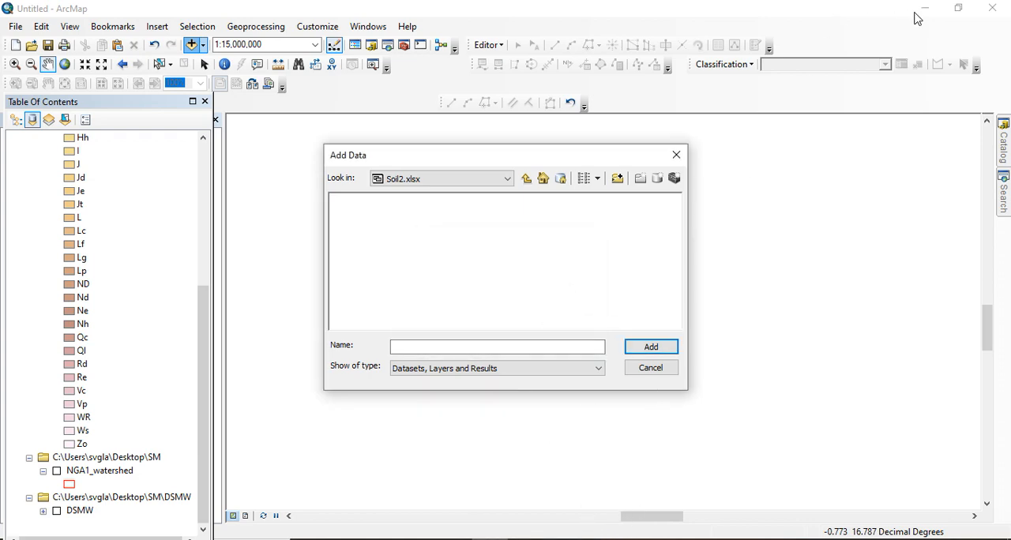
click(677, 154)
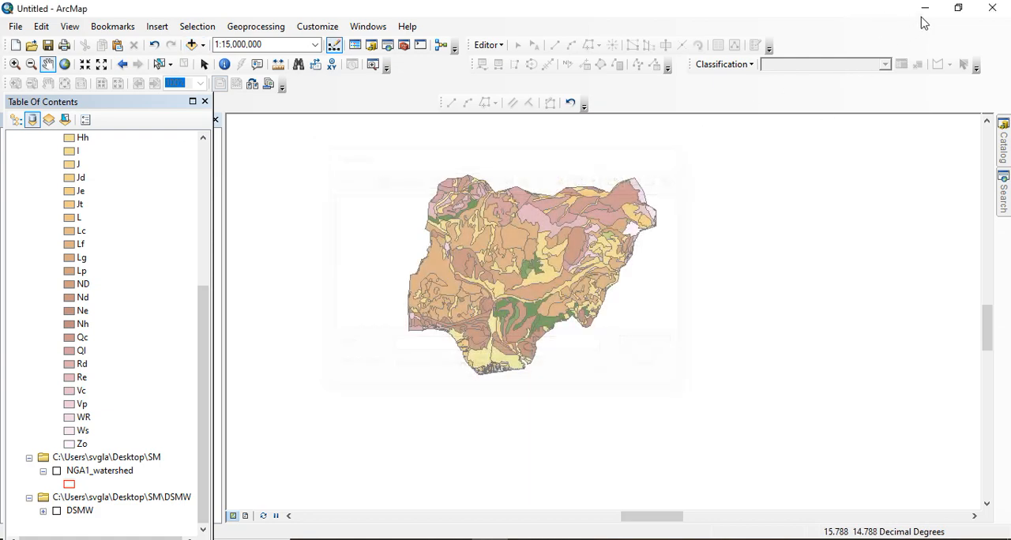
Minimize the open windows, open the Soil2 workbook from the Desktop in Excel, and dismiss the Office activation wizard
click(924, 9)
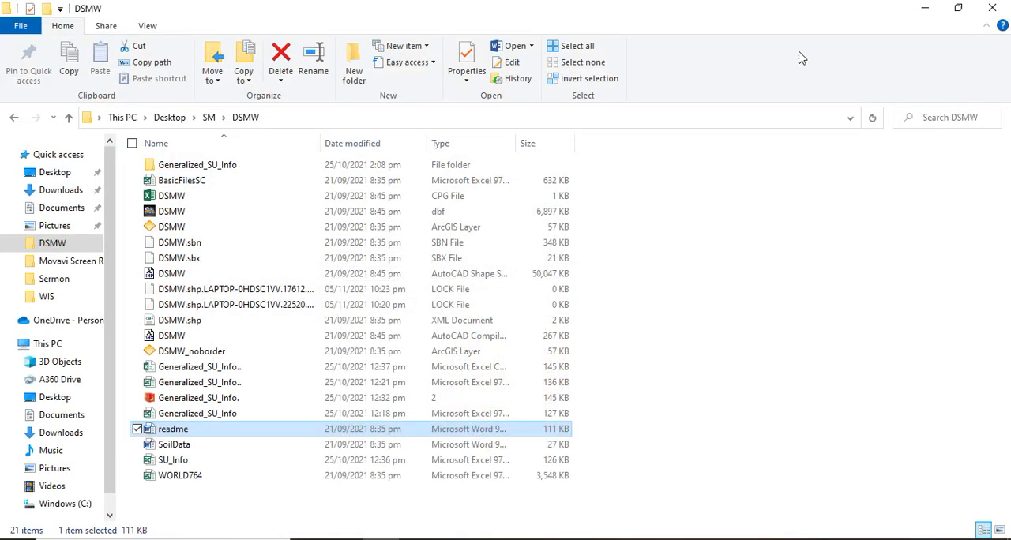
click(925, 10)
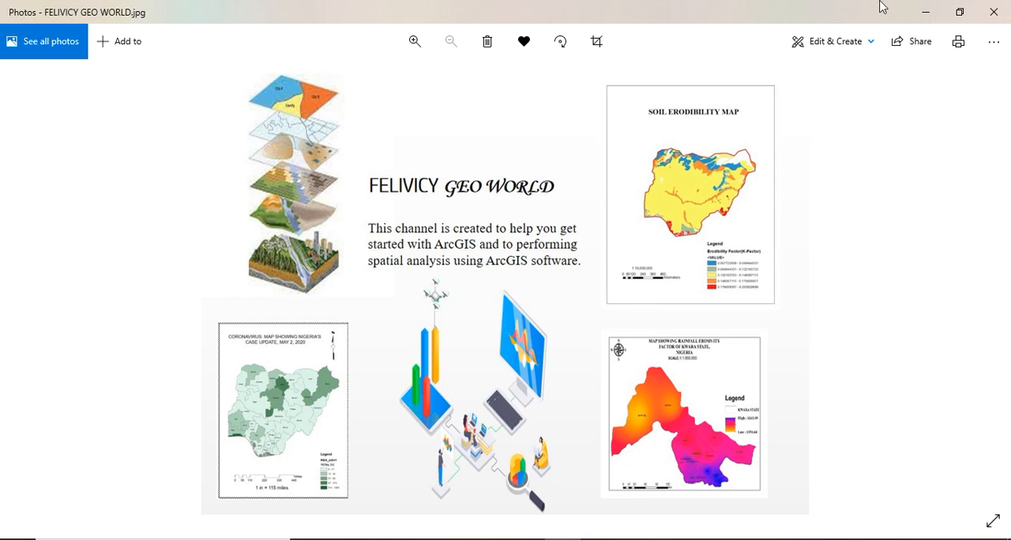
click(933, 17)
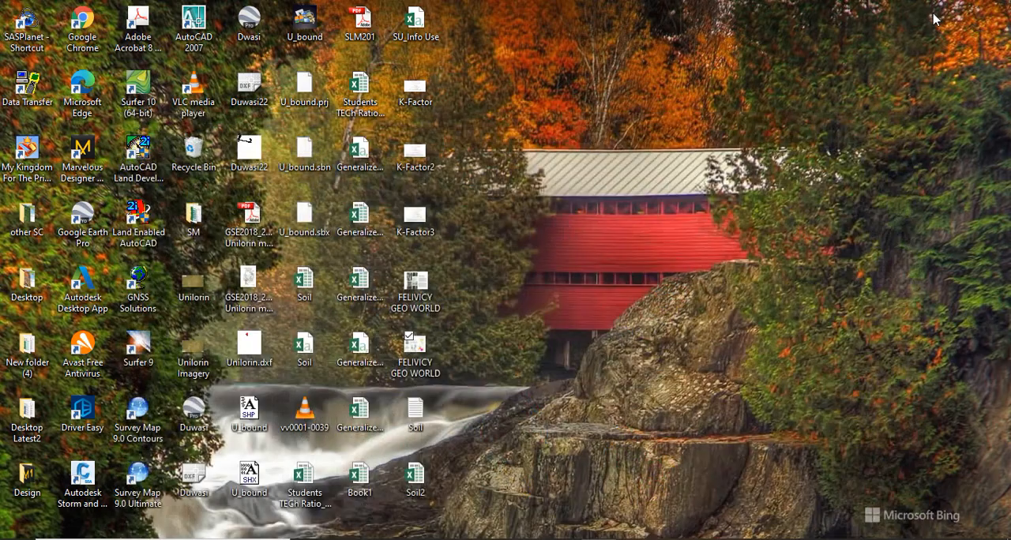
click(422, 485)
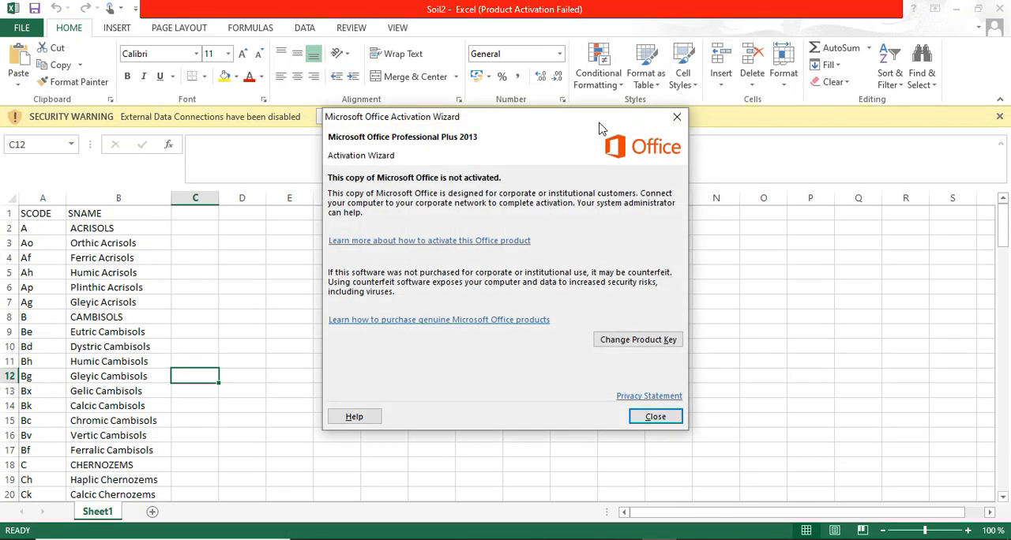
click(677, 116)
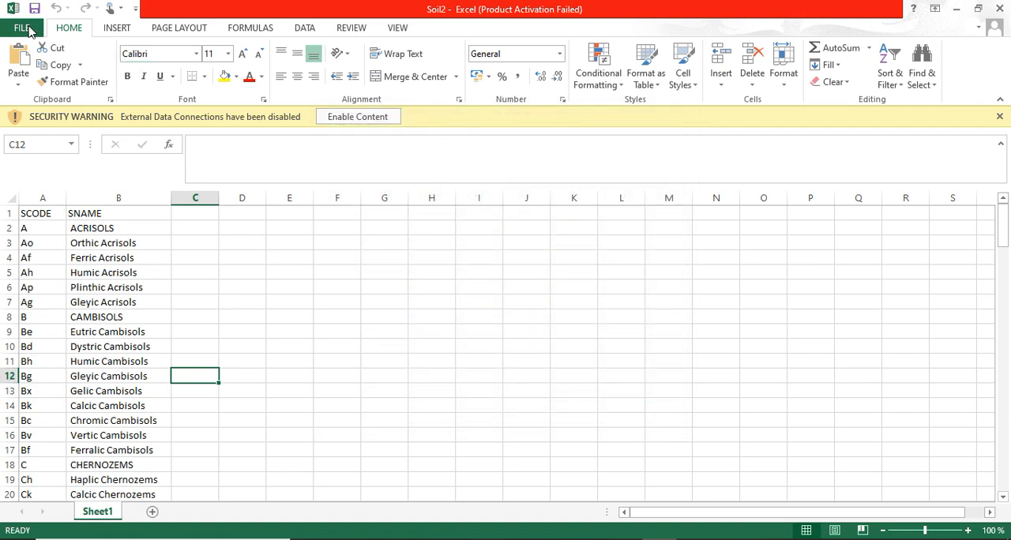
Save the workbook on the Desktop as a CSV (Comma delimited) file named Soil2, keeping that format
click(29, 30)
click(31, 174)
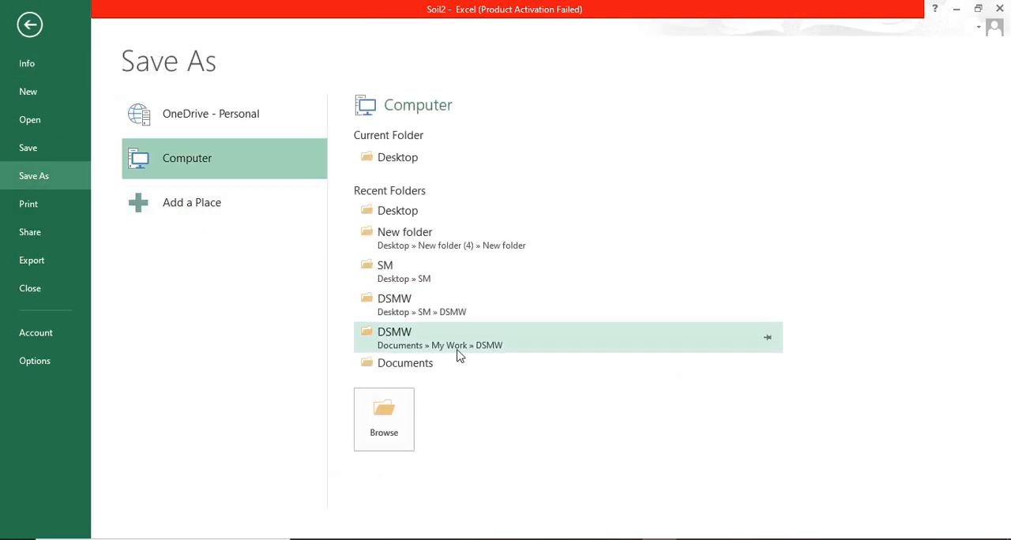
click(390, 163)
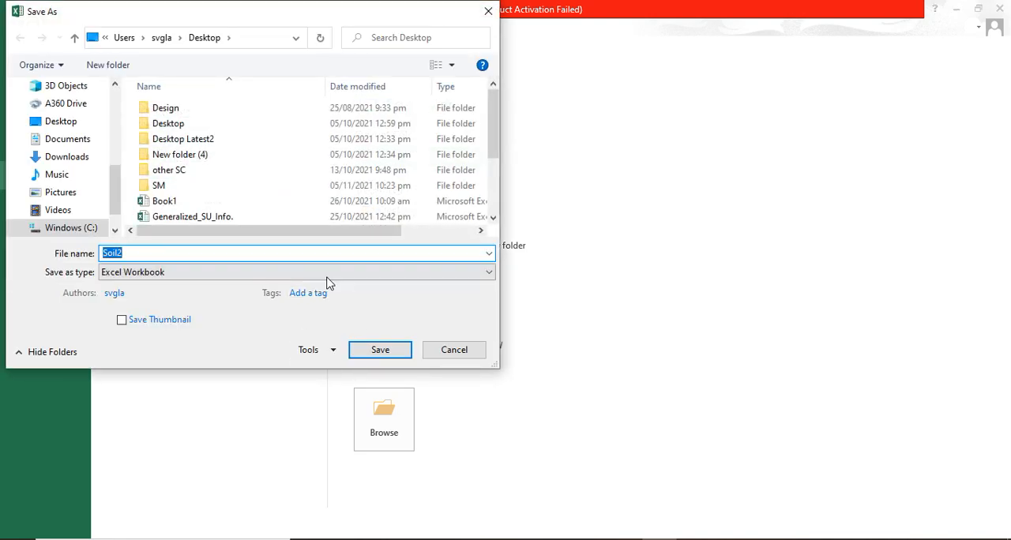
click(330, 273)
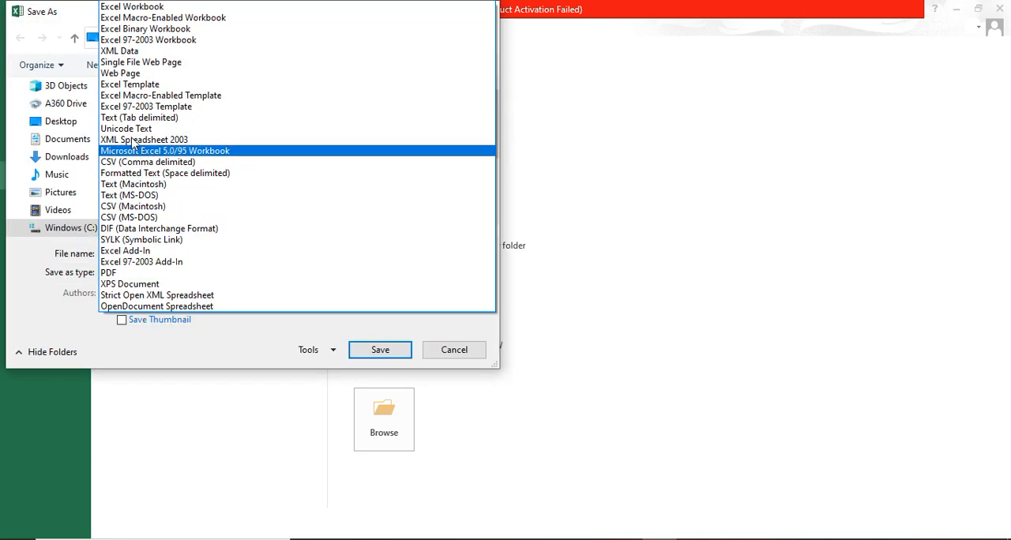
click(122, 163)
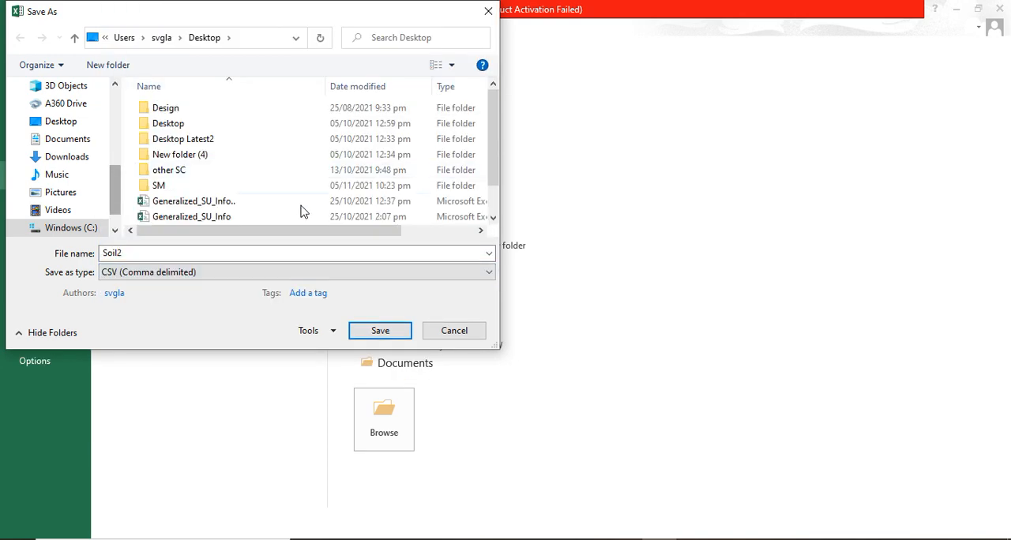
click(366, 332)
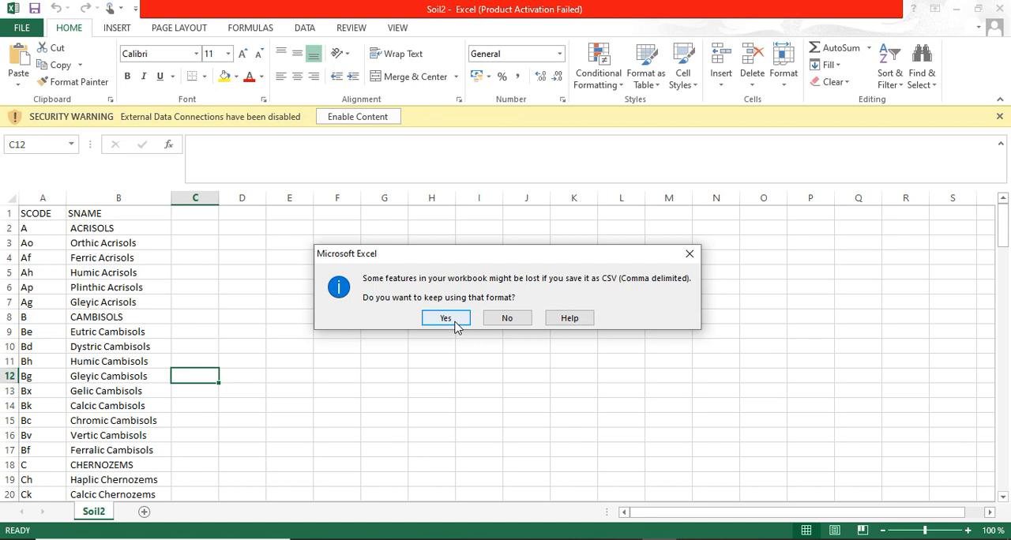
click(455, 320)
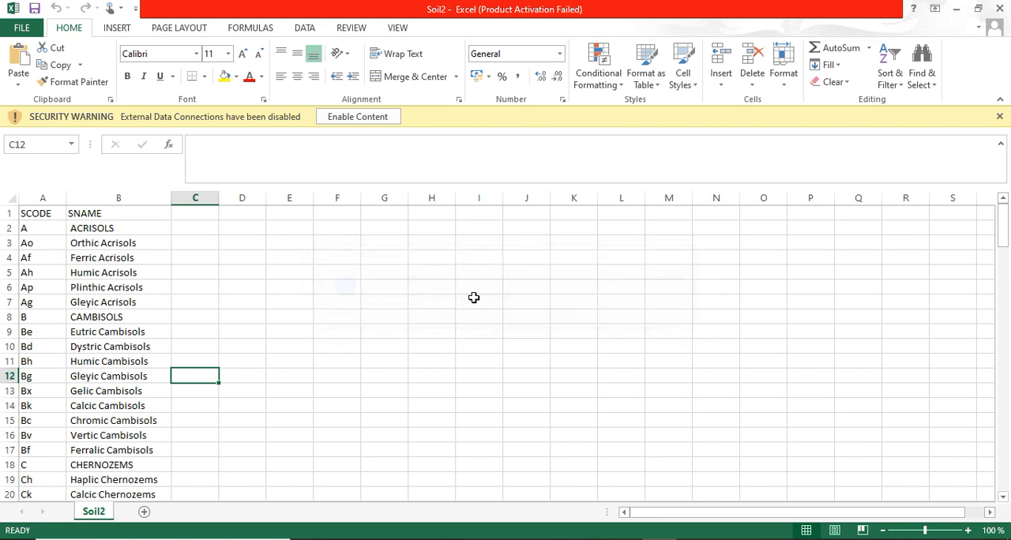
Minimize the Excel workbook, switch to ArcMap, and add Soil2.csv from the Desktop folder to the map
click(957, 11)
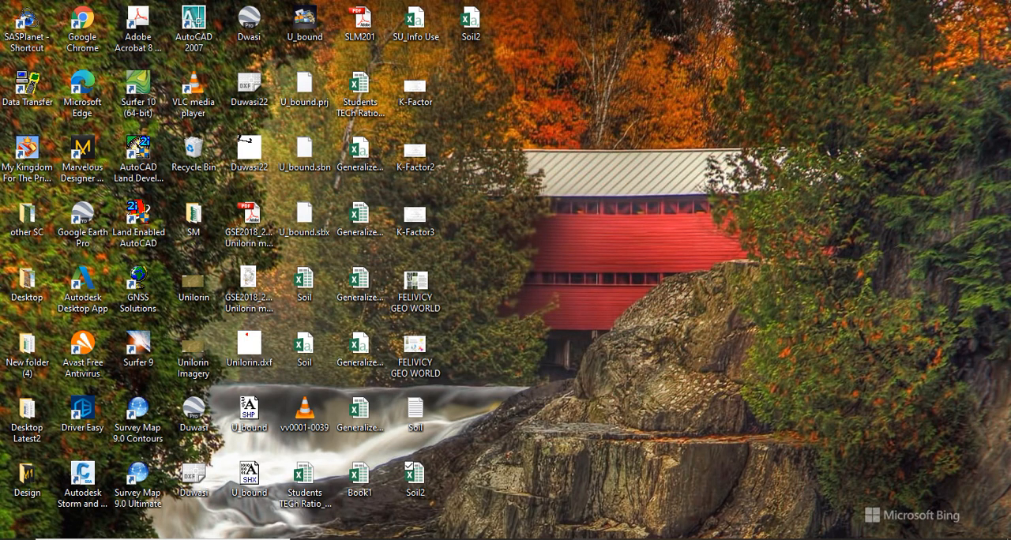
click(545, 539)
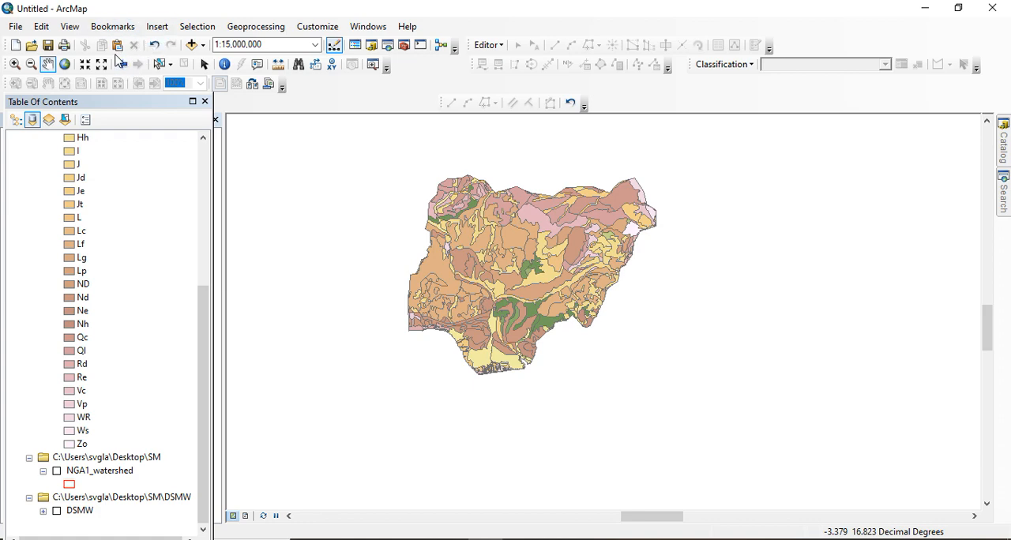
click(192, 44)
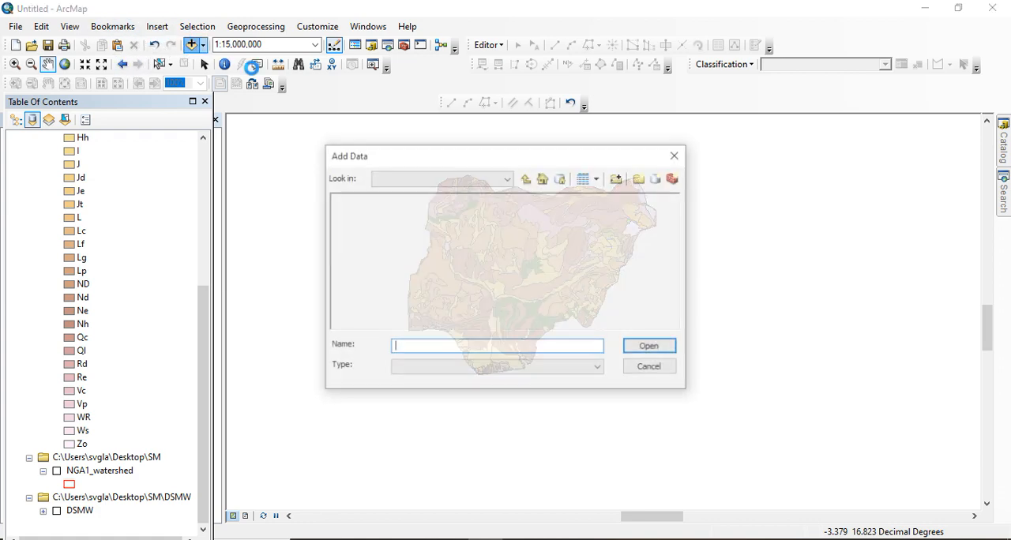
click(547, 335)
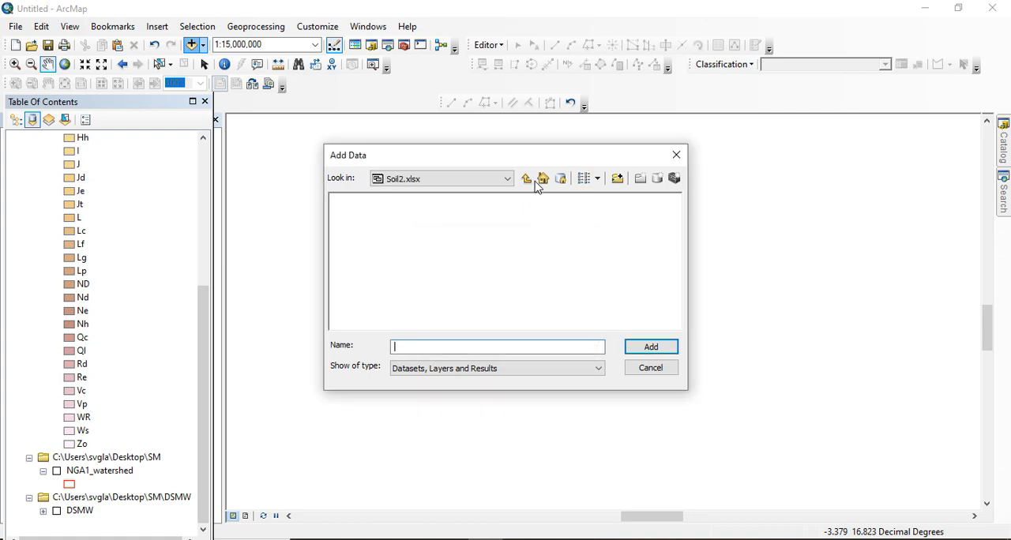
click(529, 180)
drag(379, 330, 522, 333)
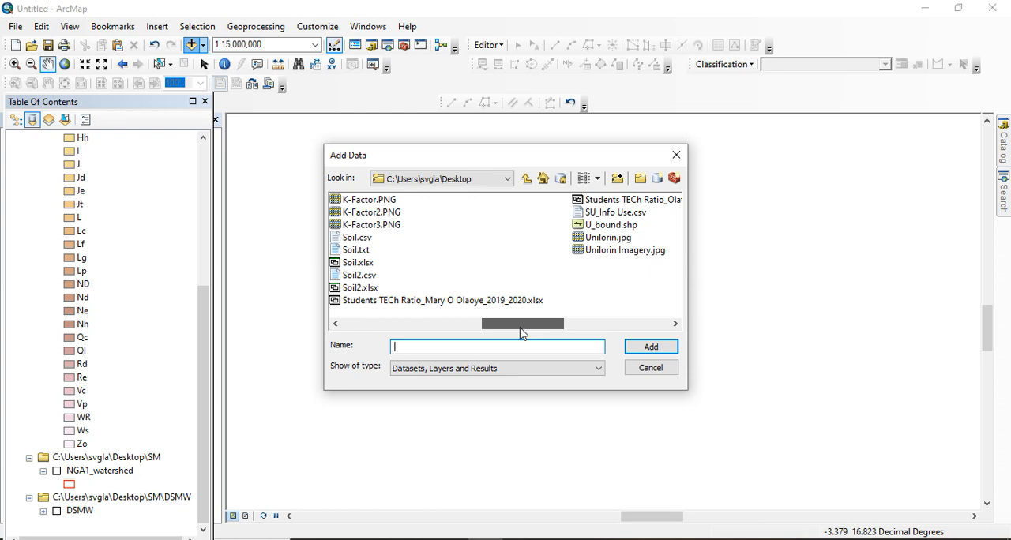
click(360, 276)
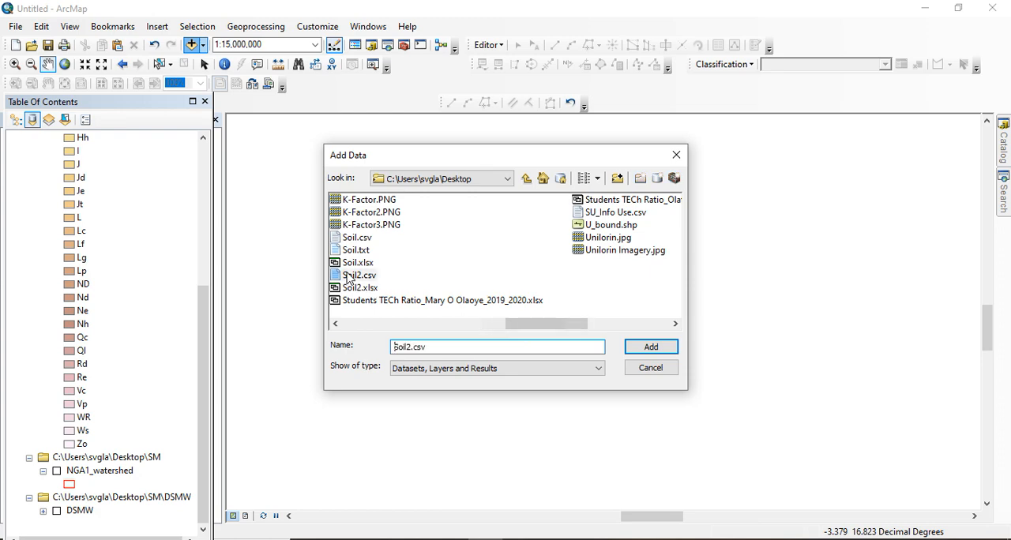
click(642, 352)
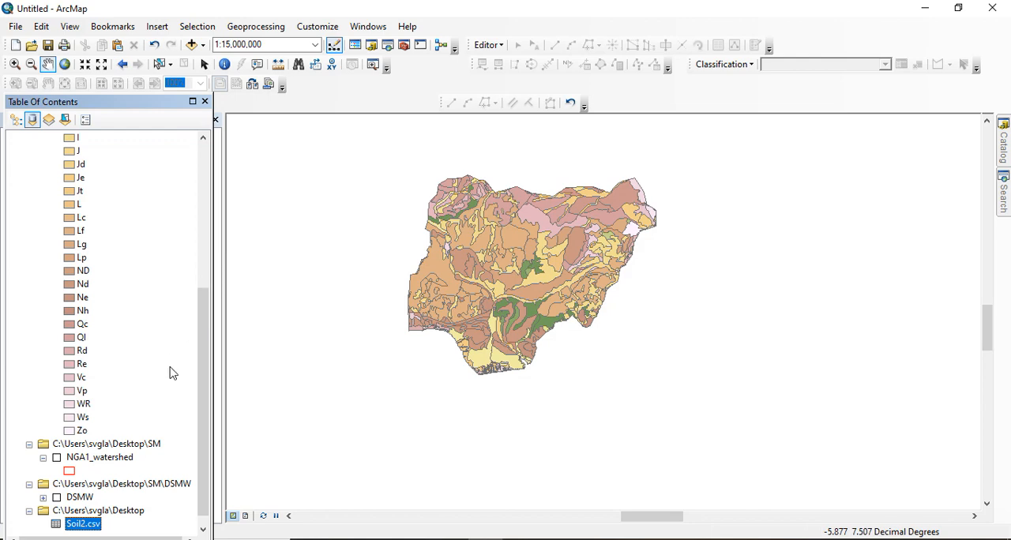
Open the Soil2.csv table to check its SCODE and SNAME columns, and close it again
scroll(201, 355, down, 1)
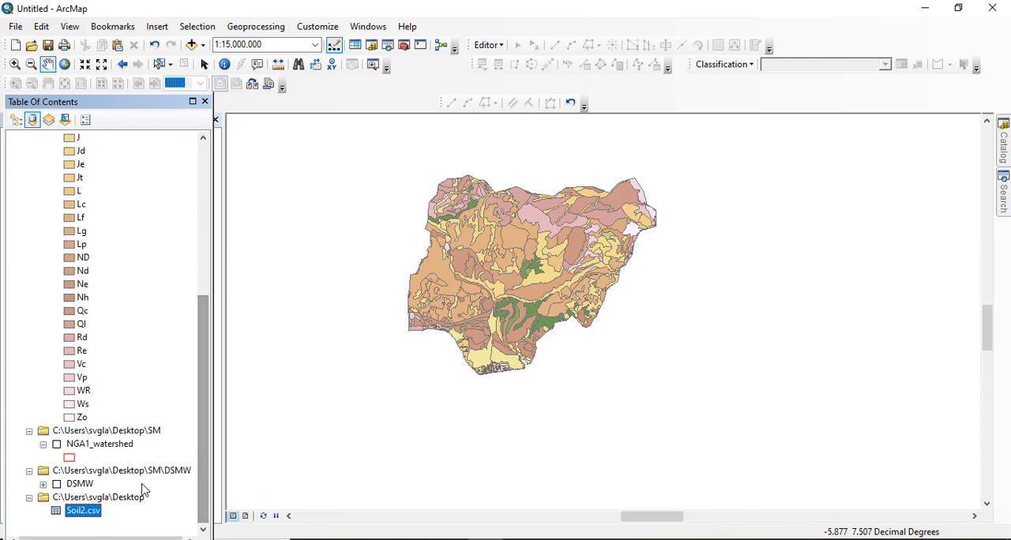
right_click(83, 513)
click(119, 362)
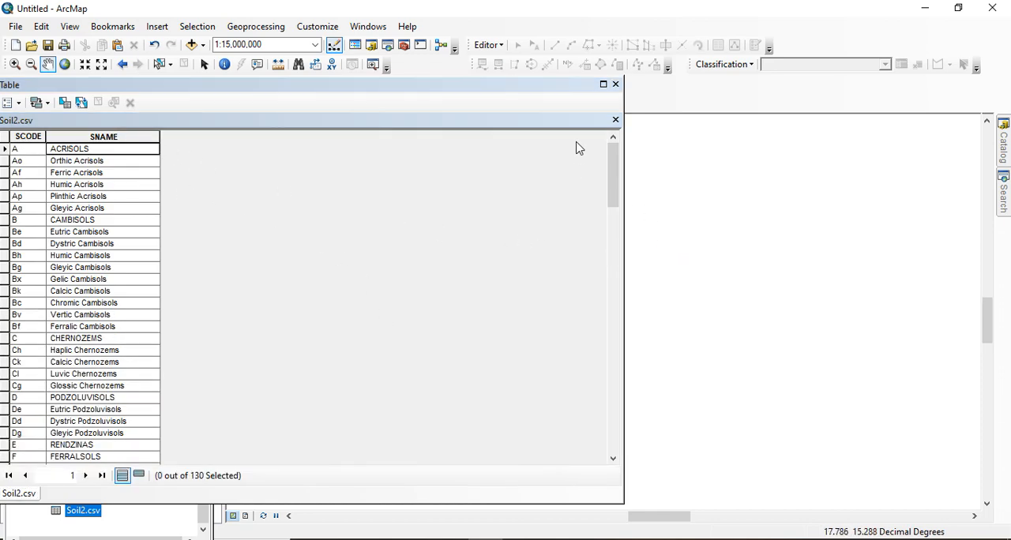
click(615, 84)
Set up an attribute join on the Soil layer, matching its DOMSOI field to SCODE in the Soil2.csv table
scroll(152, 339, up, 3)
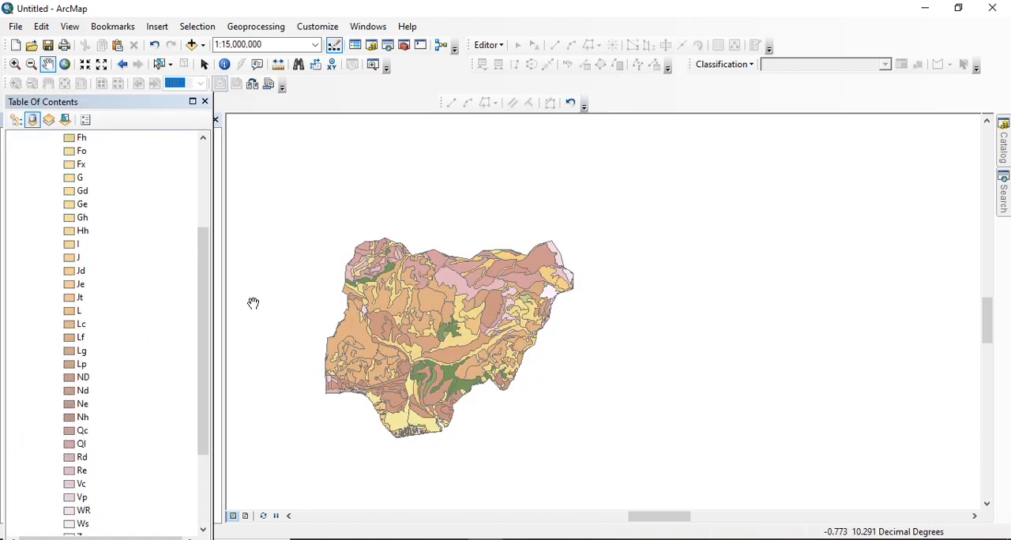
scroll(252, 302, up, 5)
scroll(219, 267, down, 4)
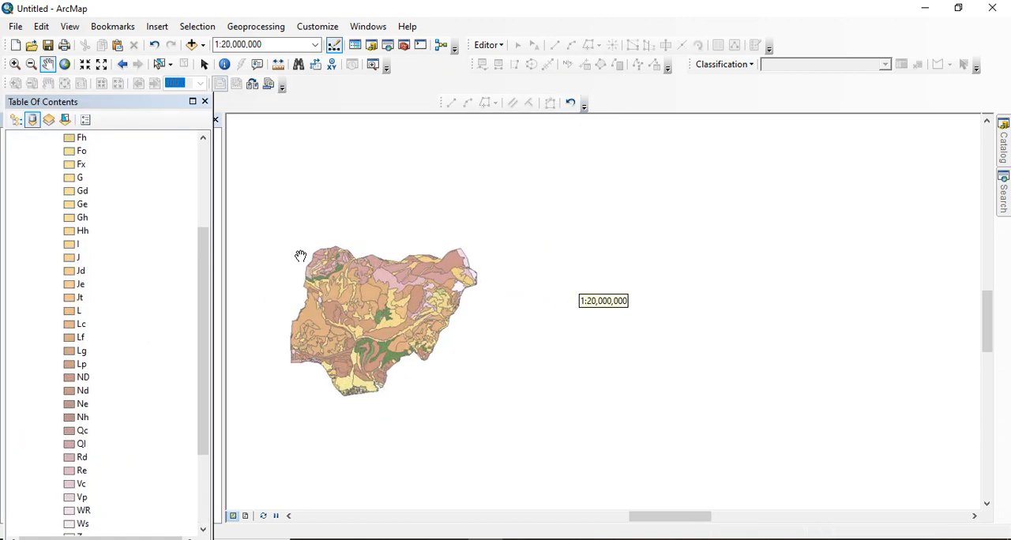
drag(204, 258, 220, 166)
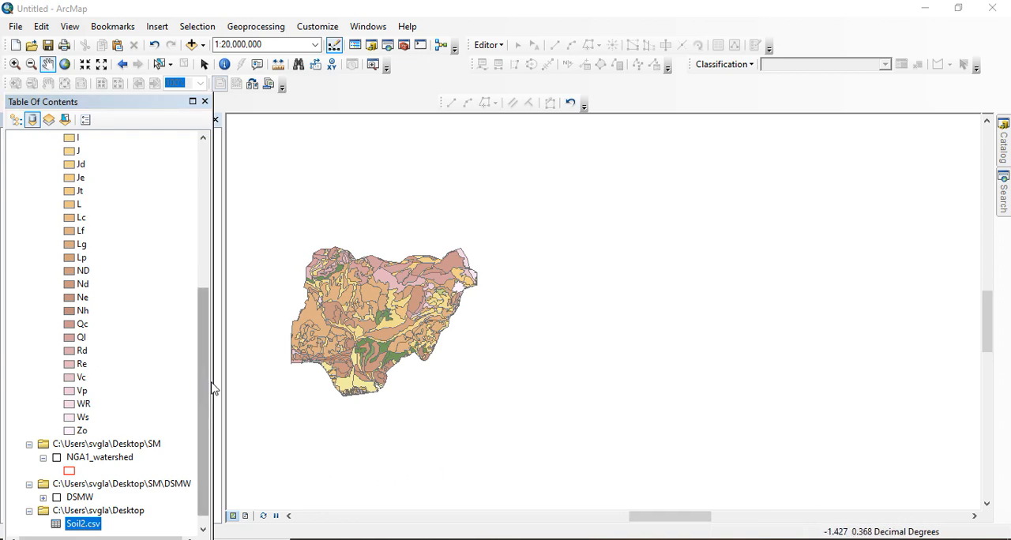
drag(205, 360, 193, 383)
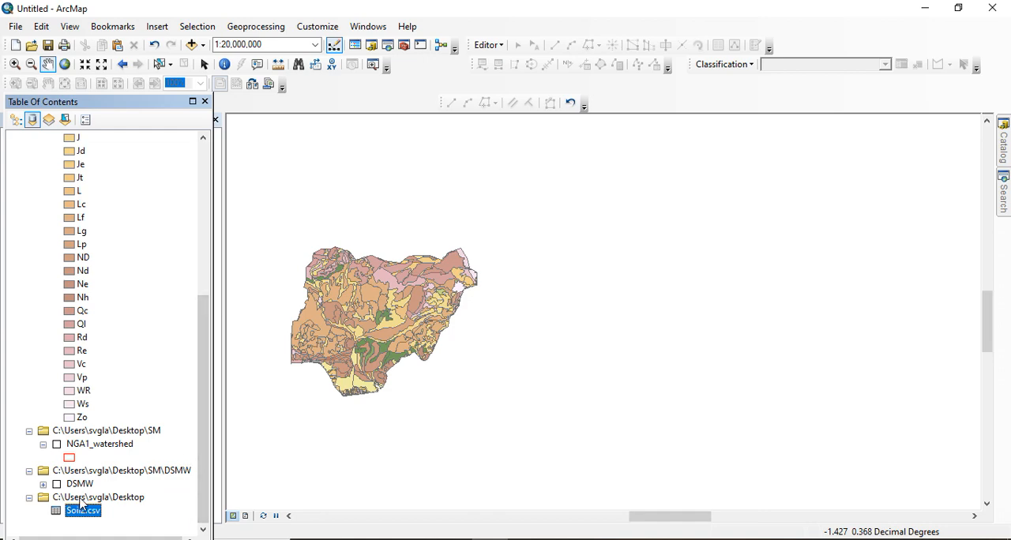
drag(211, 353, 221, 196)
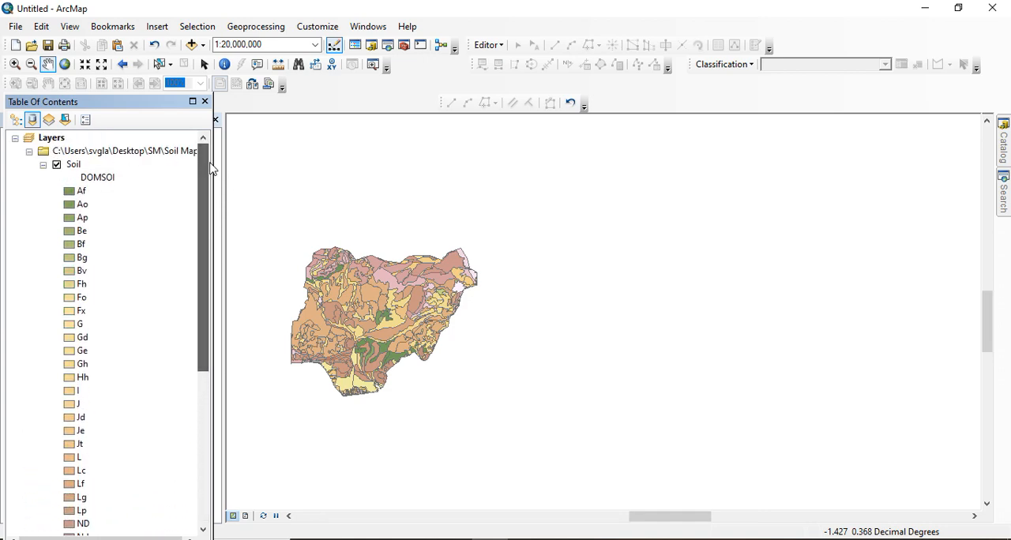
right_click(77, 165)
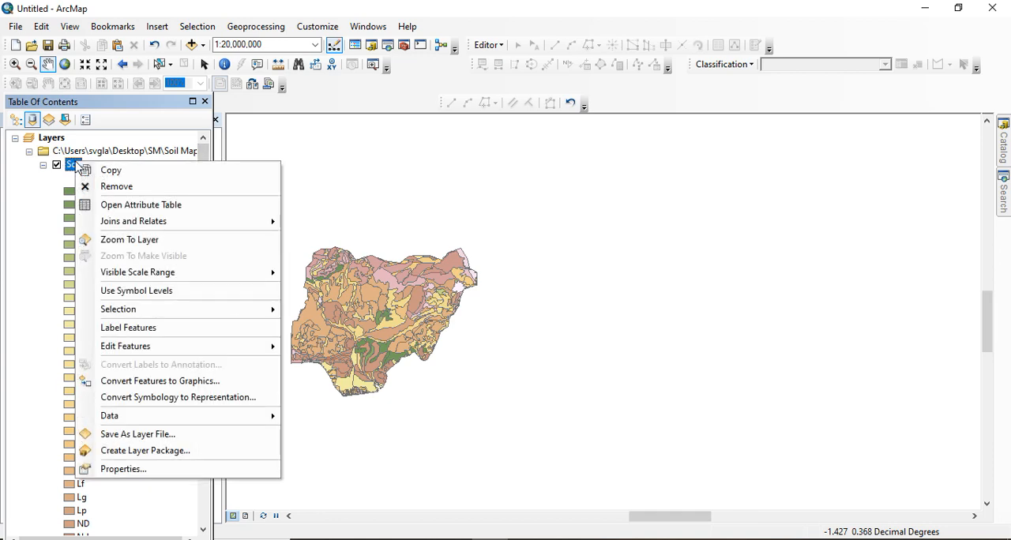
mouse_move(156, 227)
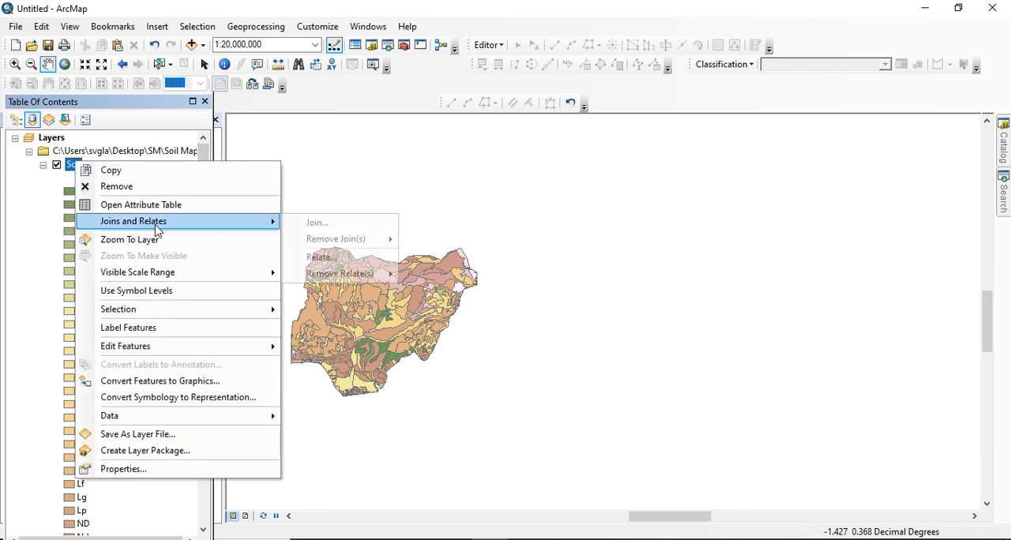
click(314, 224)
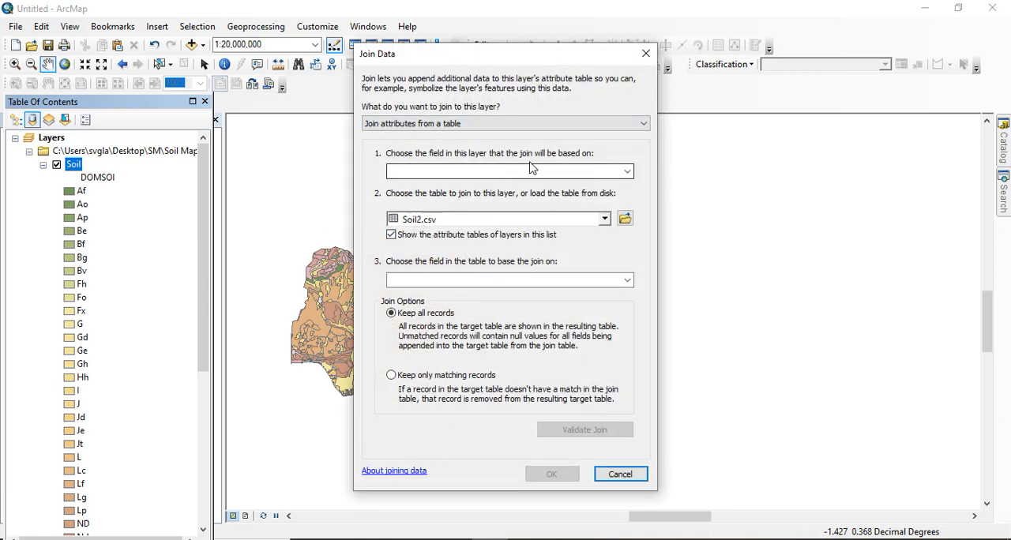
click(629, 173)
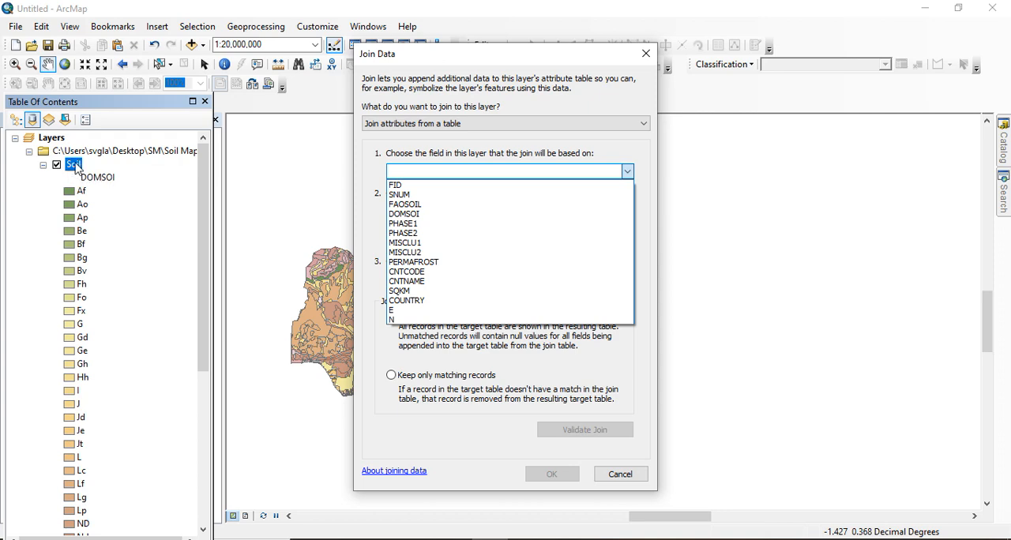
click(416, 221)
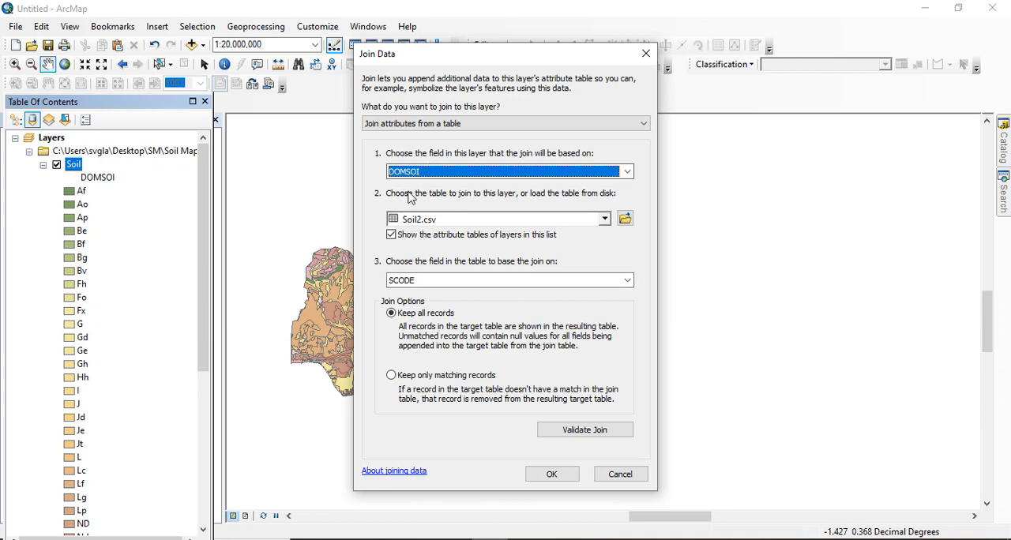
Validate the join between the Soil layer and Soil2.csv, and apply it with all records kept
click(578, 432)
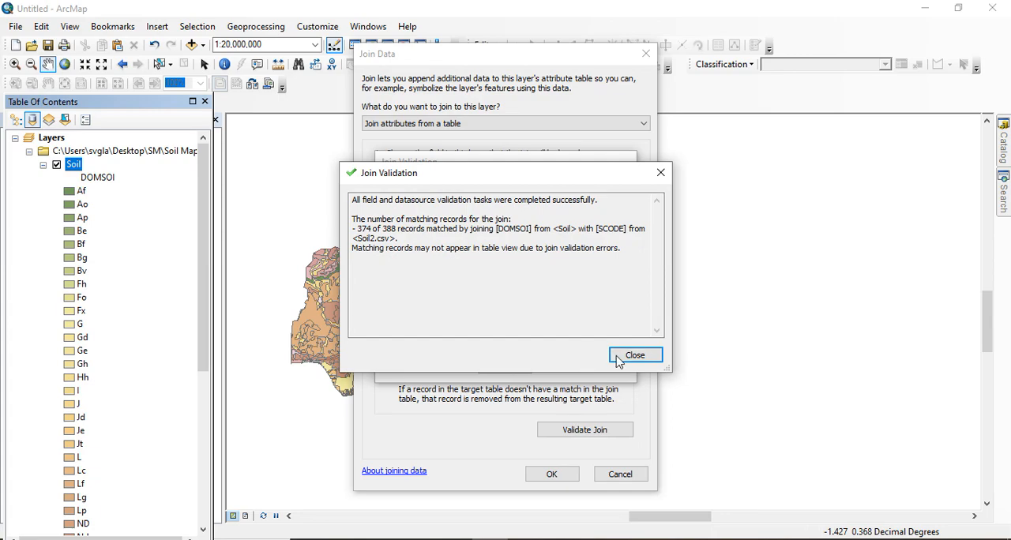
click(632, 357)
click(552, 474)
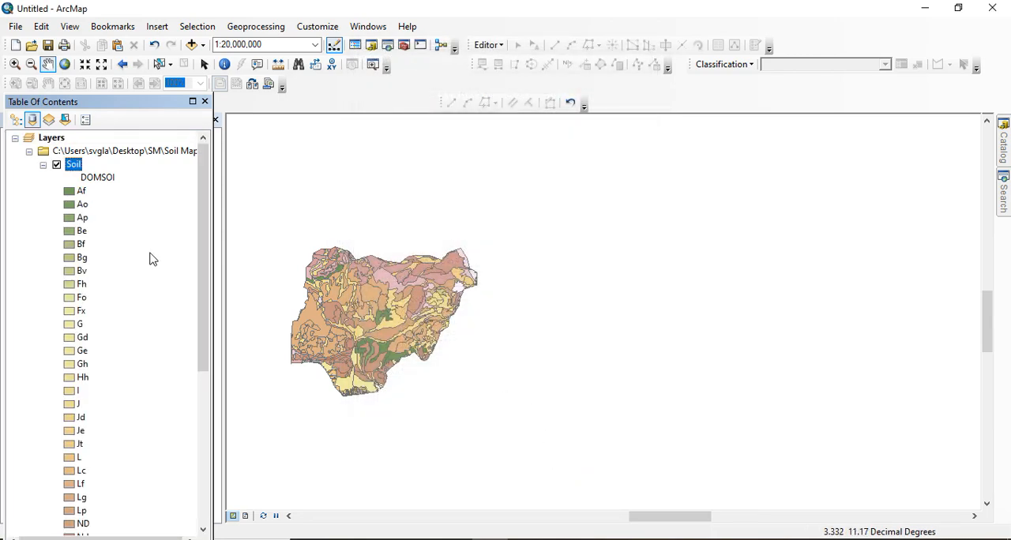
Open the Soil layer's attribute table and examine the joined SCODE and SNAME columns against DOMSOI
right_click(74, 167)
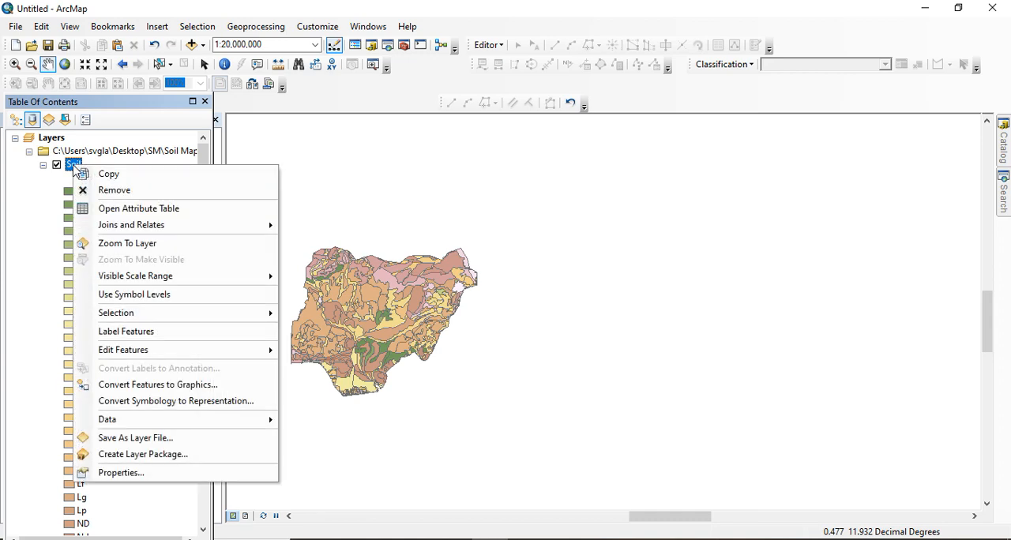
click(118, 208)
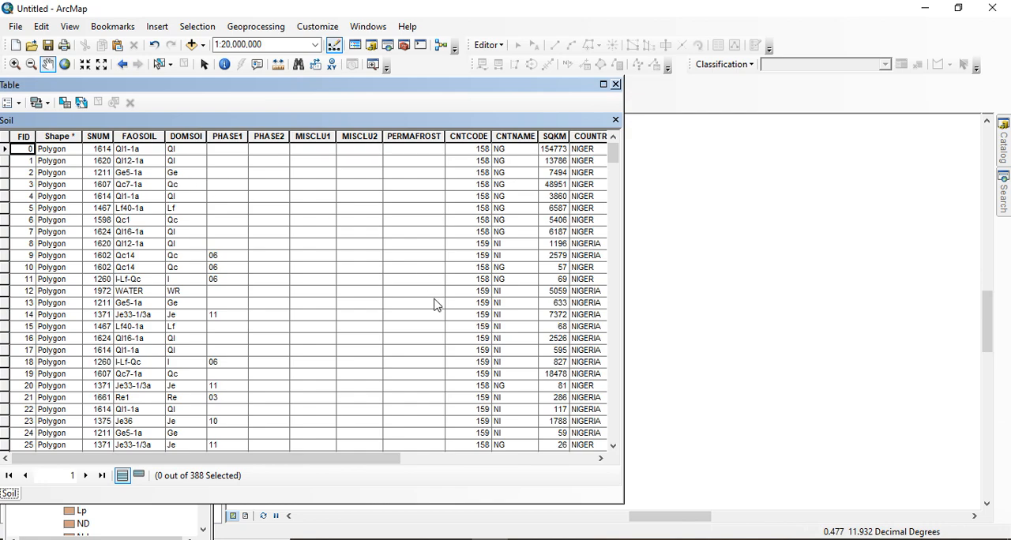
drag(217, 460, 490, 510)
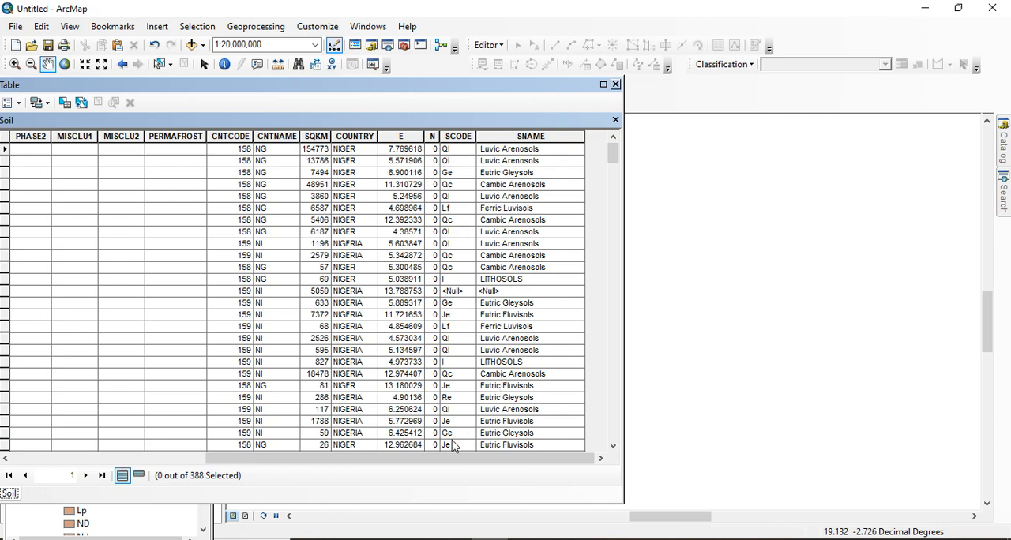
drag(469, 460, 237, 459)
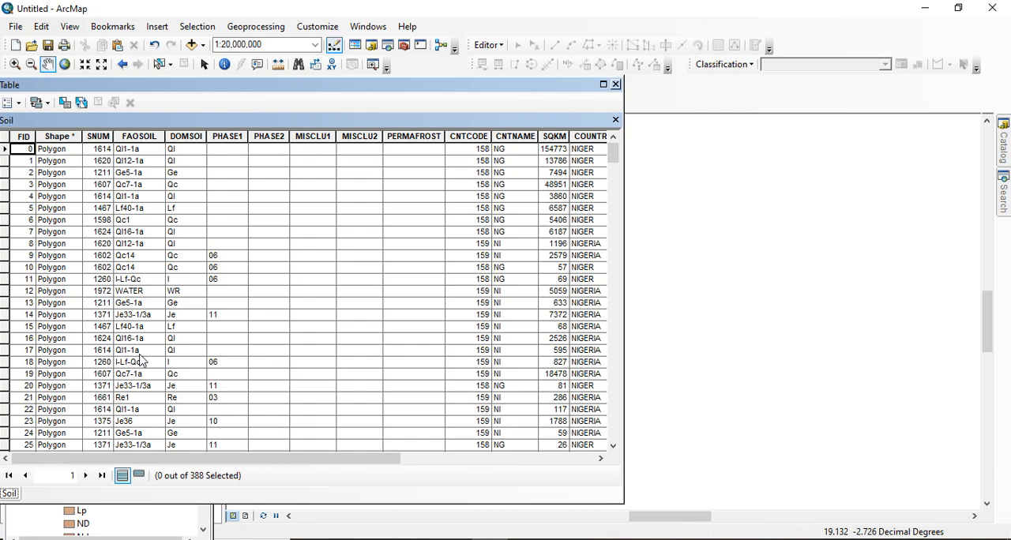
Highlight the records with FID 11 and FID 12 in turn to compare their DOMSOI codes with the joined soil names
click(7, 281)
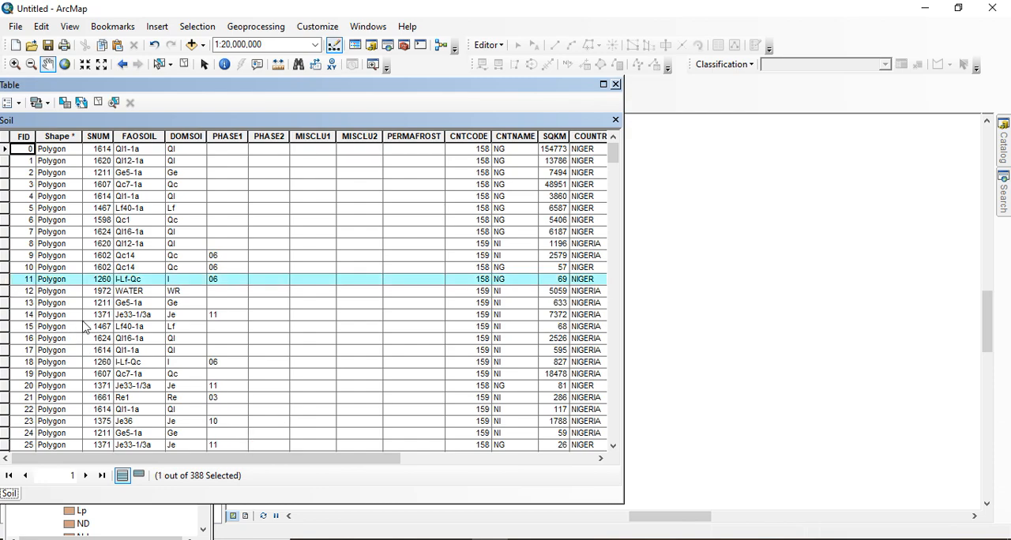
drag(190, 459, 474, 483)
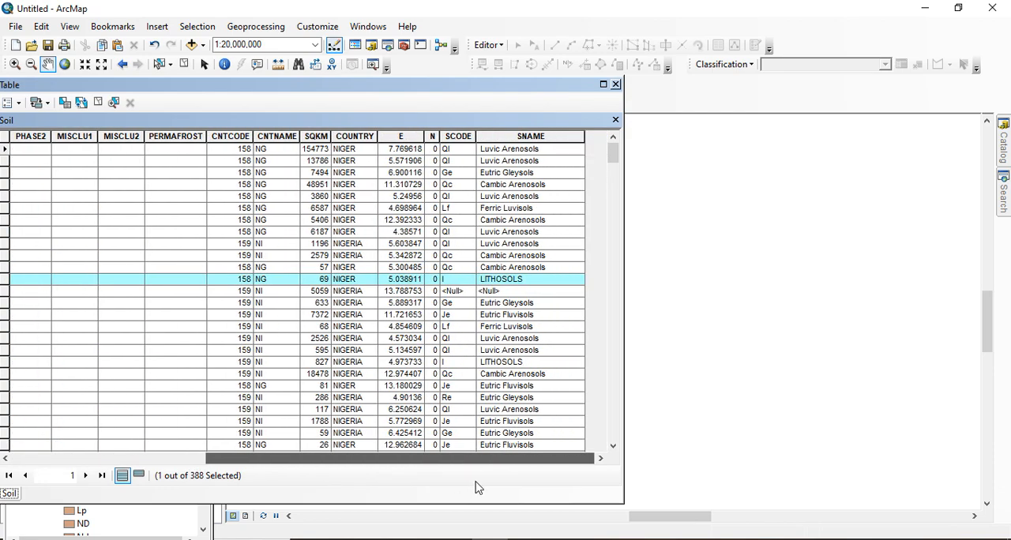
drag(419, 464, 69, 412)
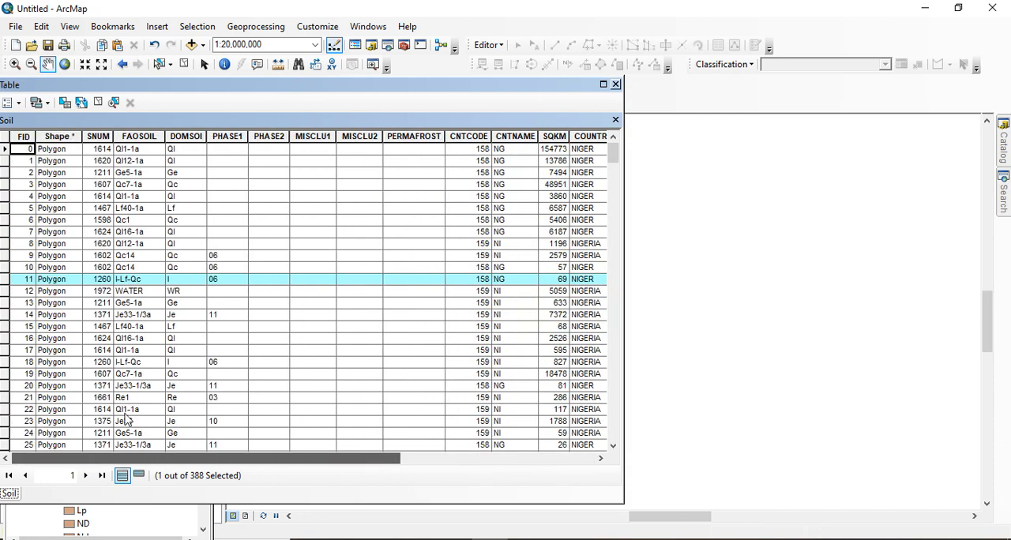
click(5, 291)
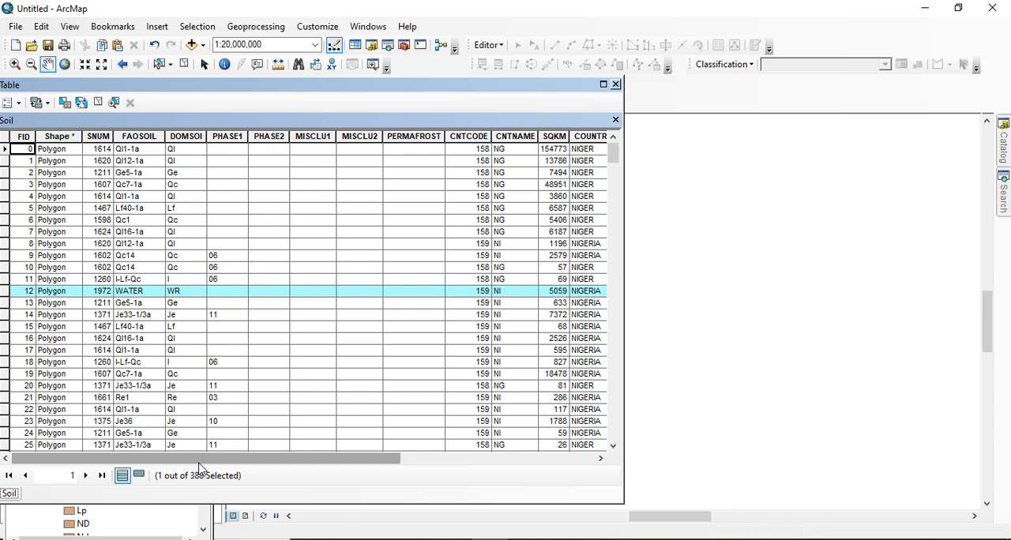
drag(200, 466, 81, 437)
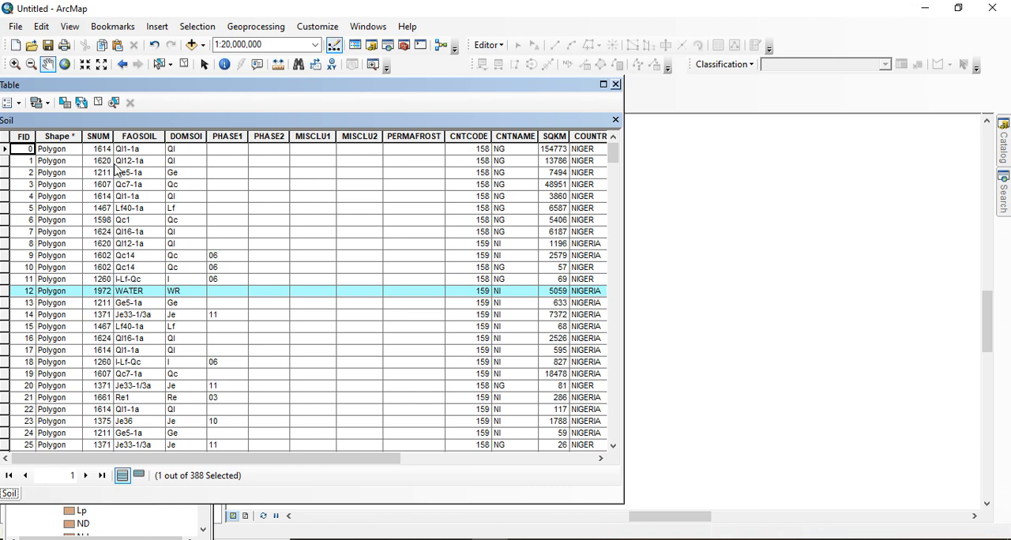
Open Select By Attributes for the Soil table and look through the DOMSOI codes and joined SNAME values
click(64, 104)
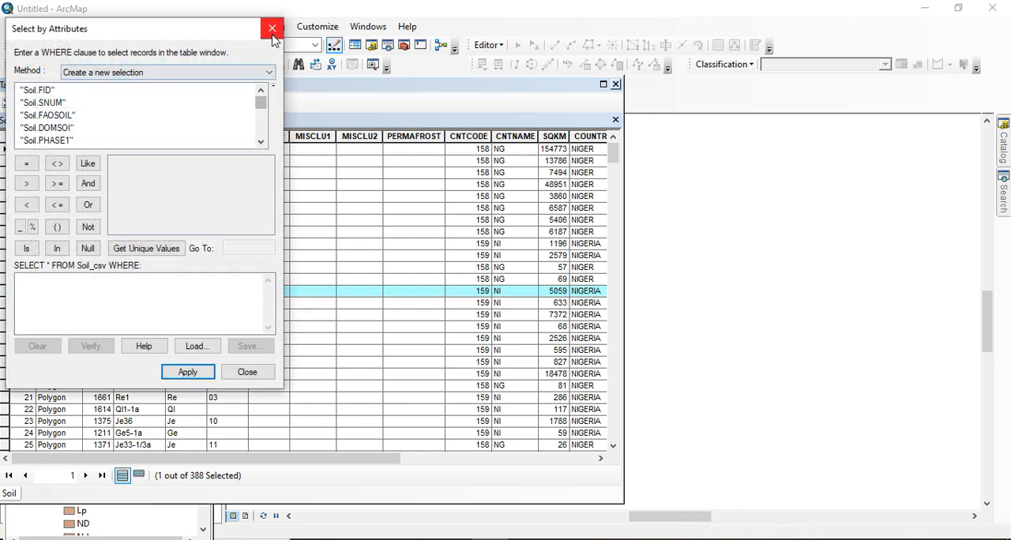
drag(226, 34, 824, 69)
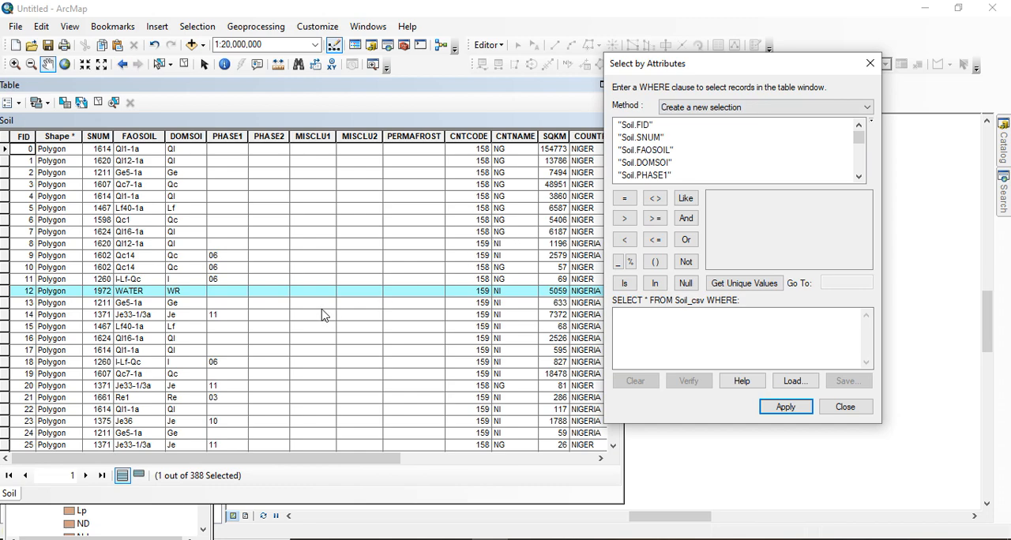
scroll(322, 315, down, 19)
scroll(223, 371, down, 12)
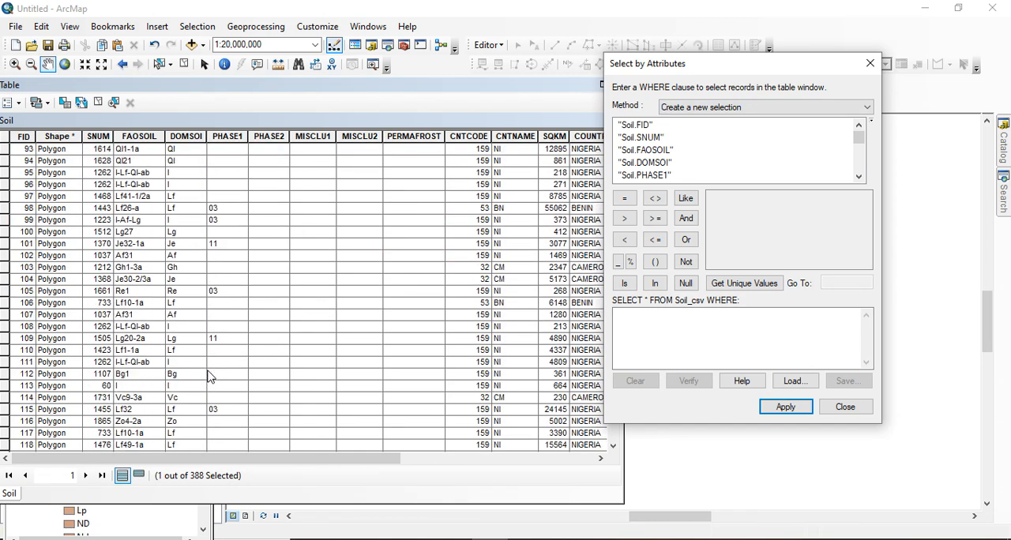
scroll(208, 359, up, 6)
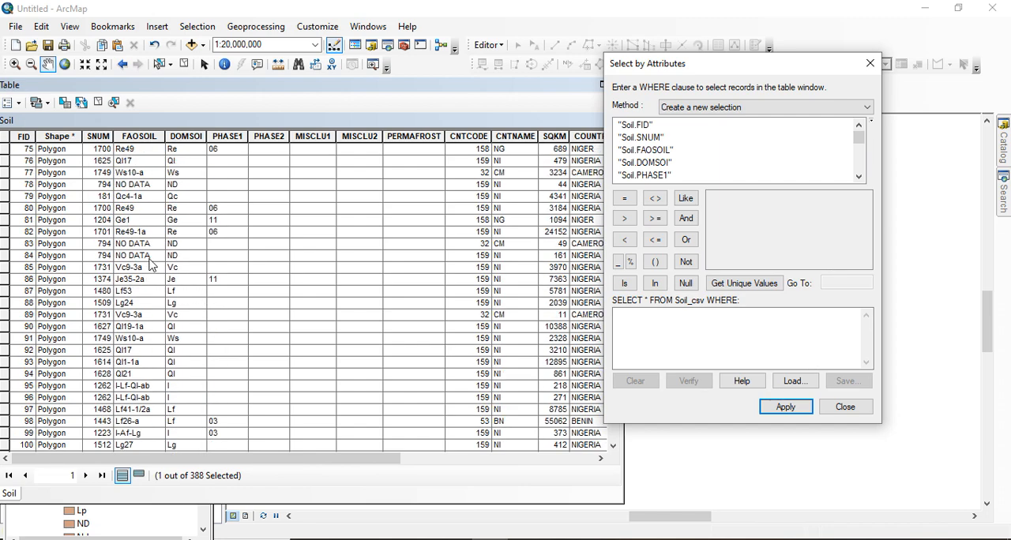
drag(353, 467, 565, 472)
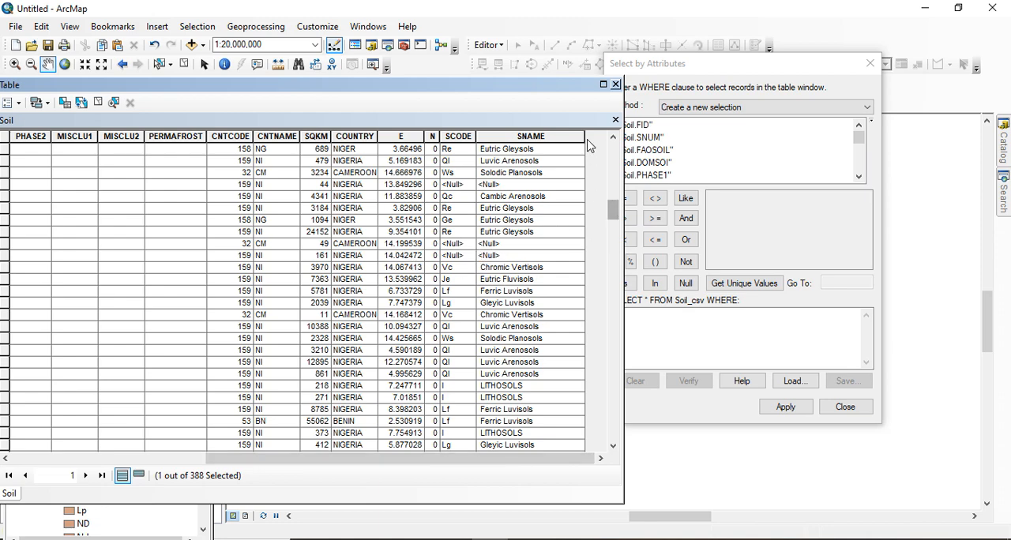
drag(830, 77, 636, 86)
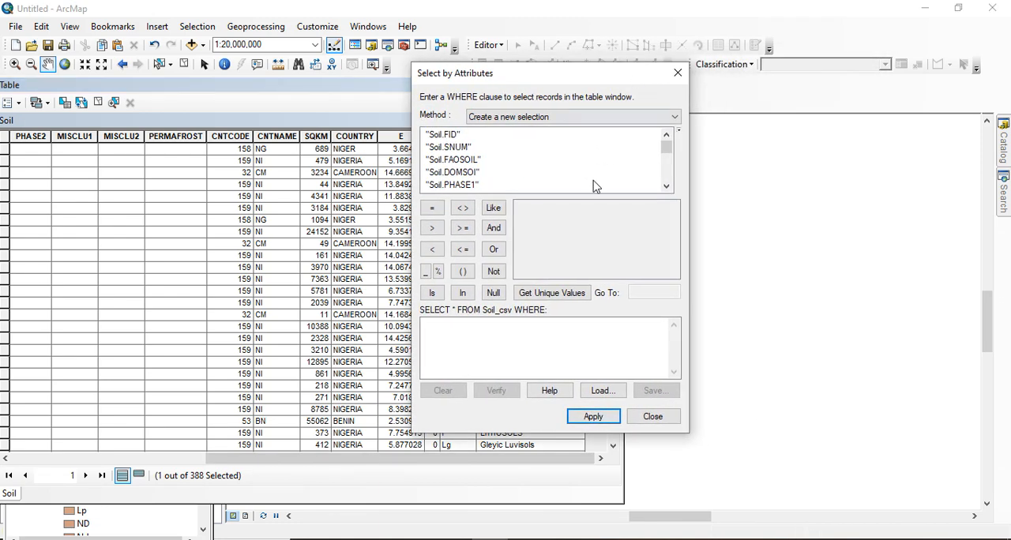
Select the Soil records where "Soil.DOMSOI" = 'WR' and locate the selected rows in the table
double_click(458, 176)
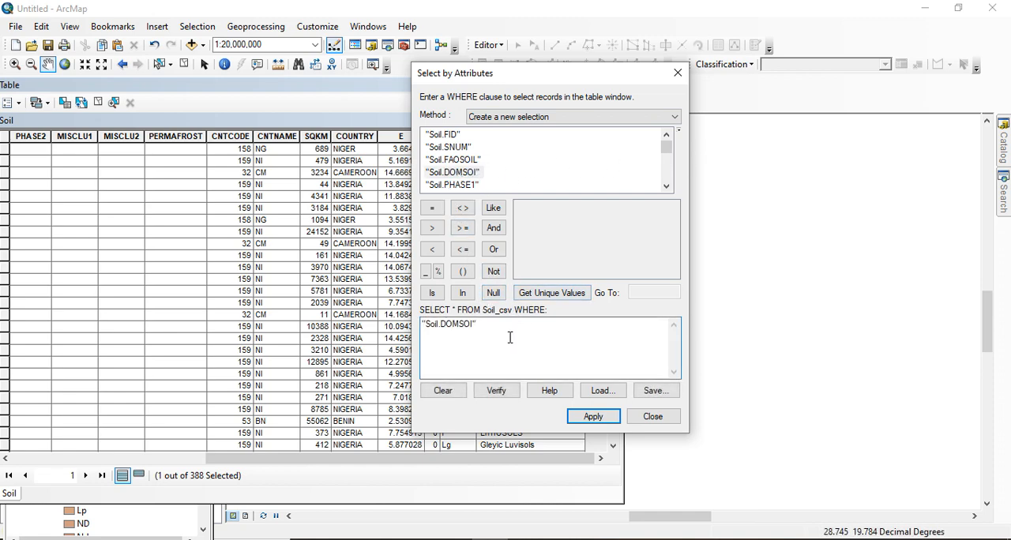
click(433, 209)
click(595, 293)
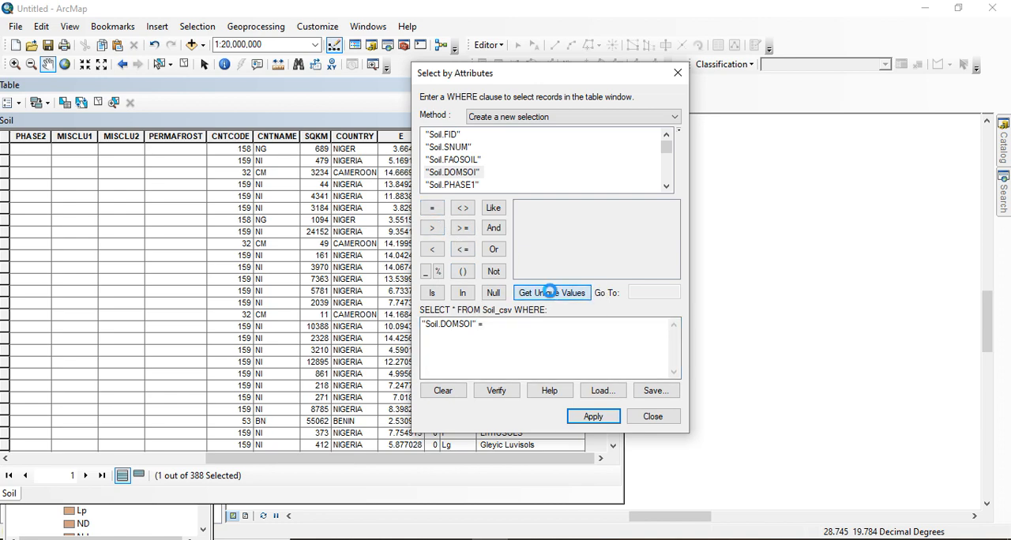
drag(672, 219, 672, 261)
click(528, 245)
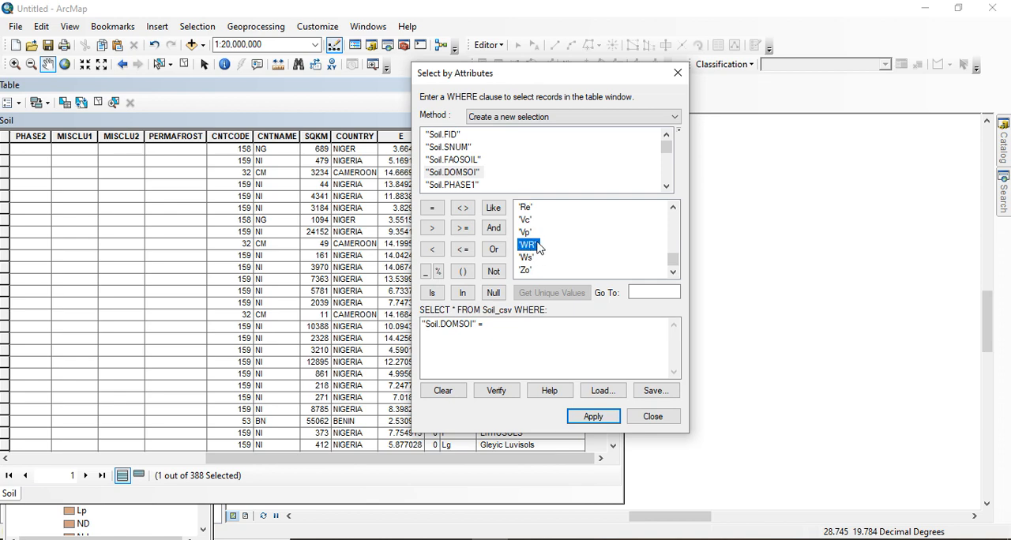
double_click(529, 246)
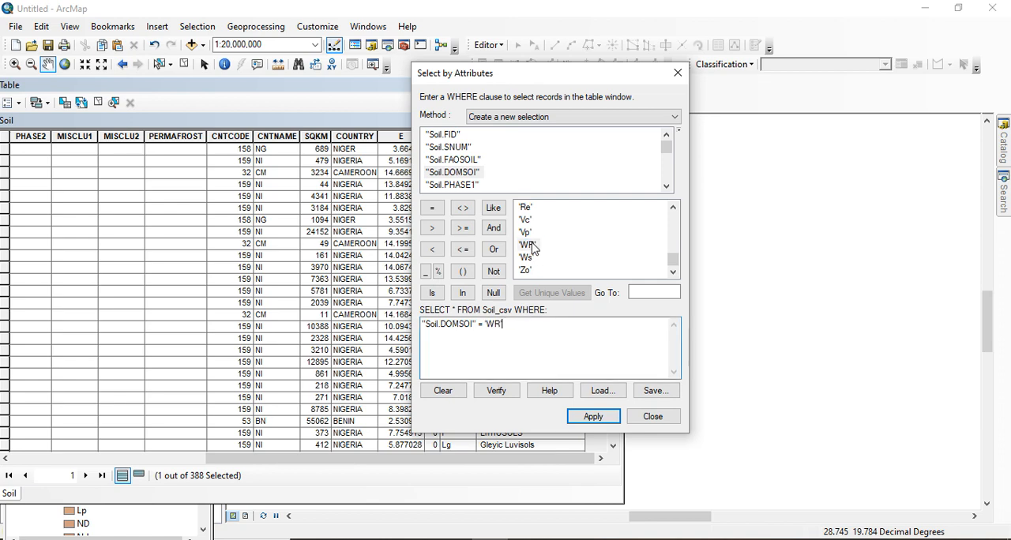
click(593, 416)
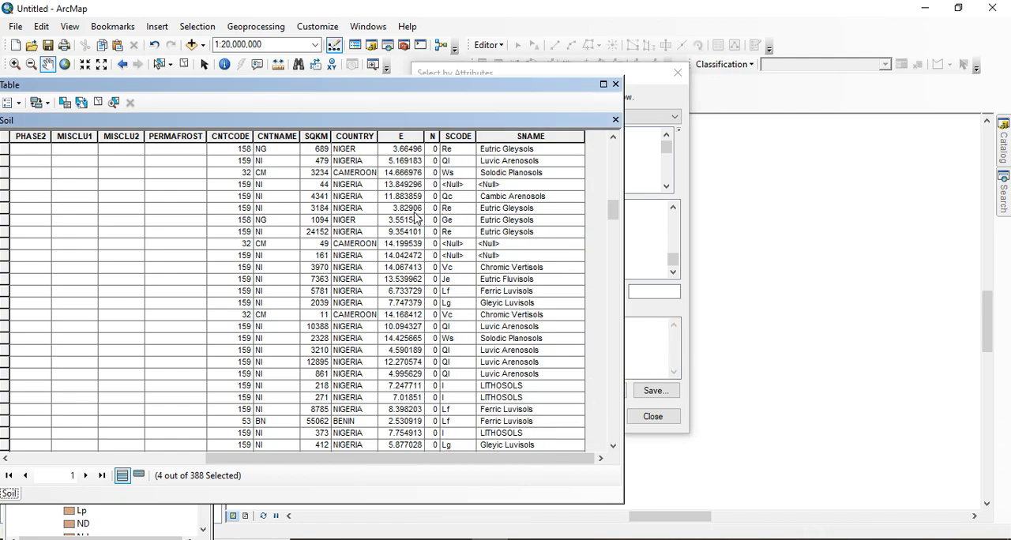
scroll(613, 214, up, 15)
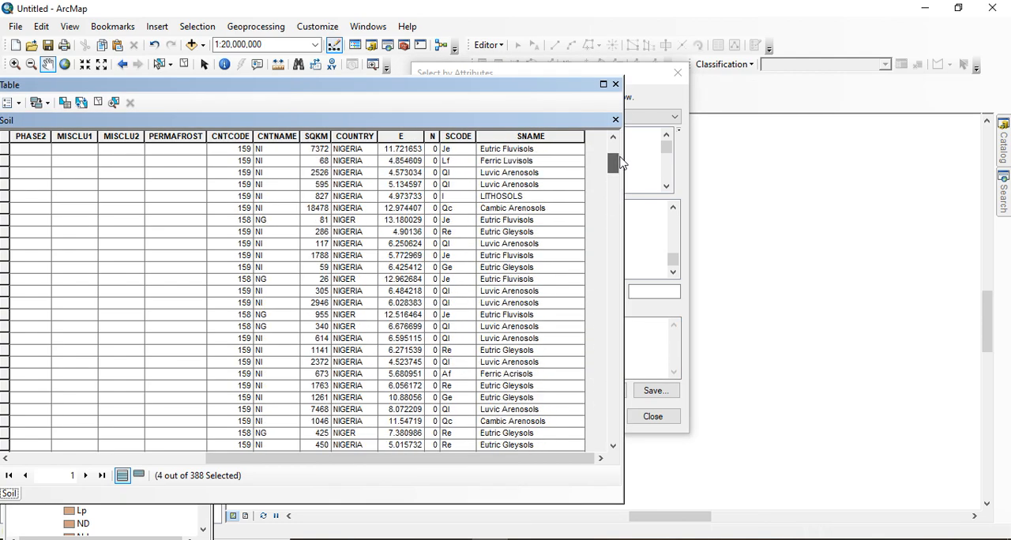
drag(601, 217, 598, 409)
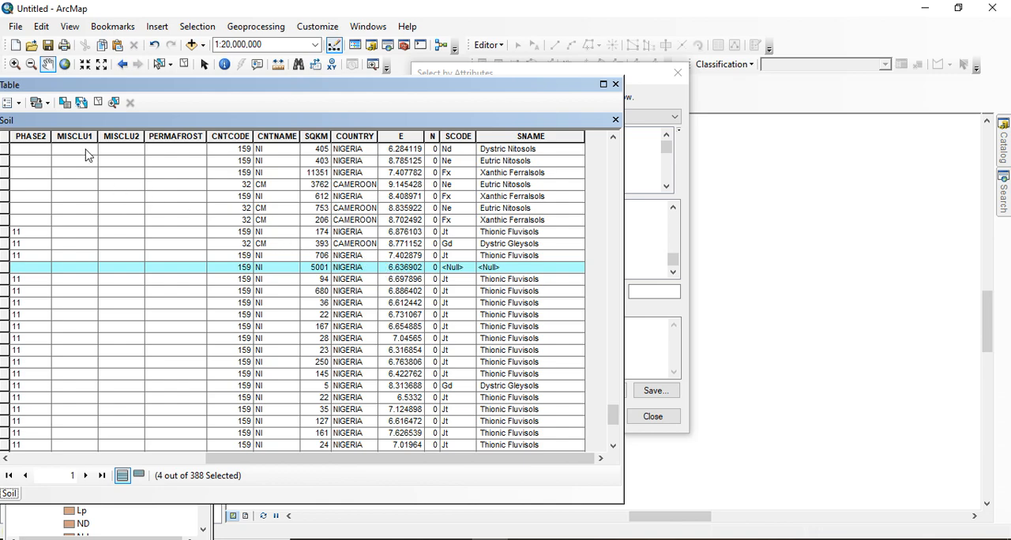
click(19, 103)
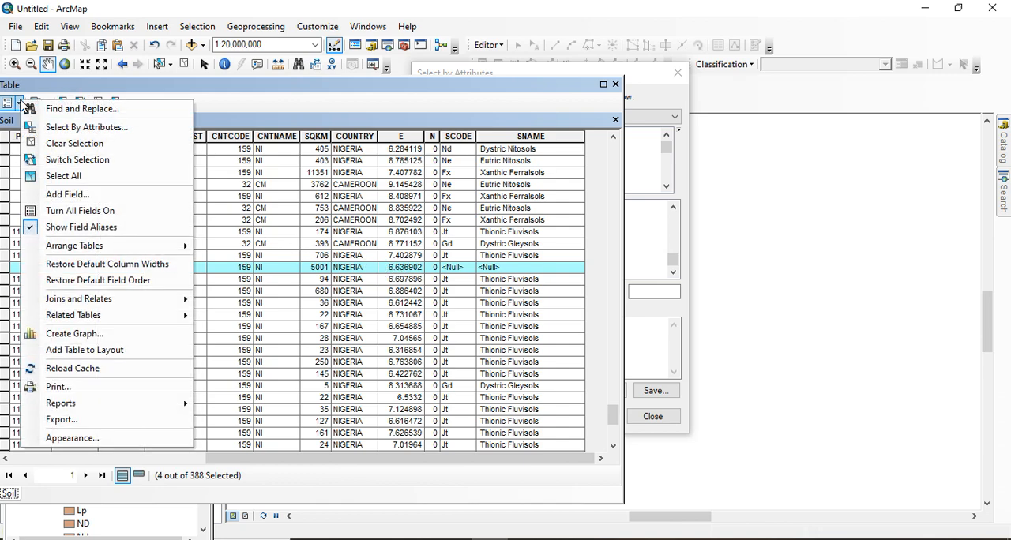
click(217, 127)
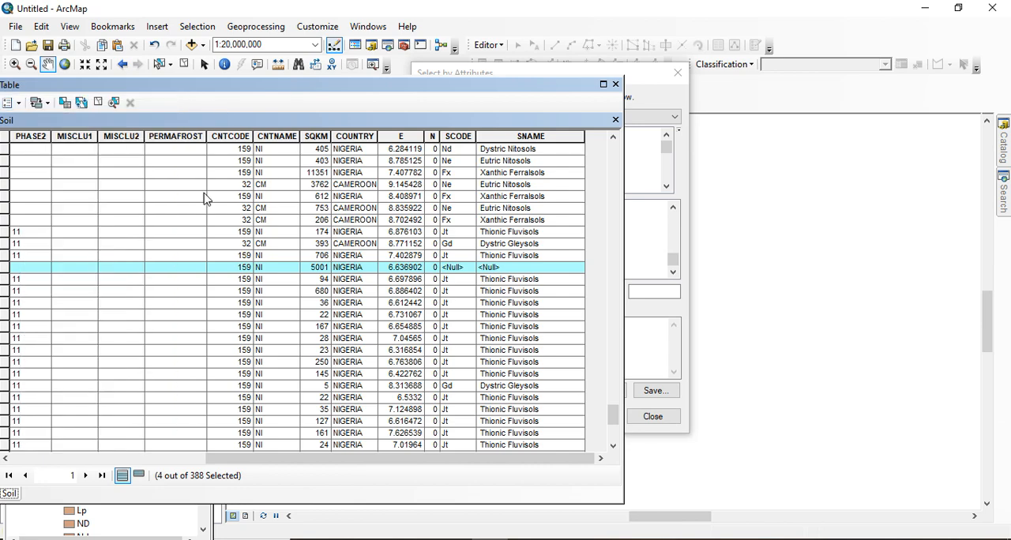
click(166, 269)
right_click(166, 269)
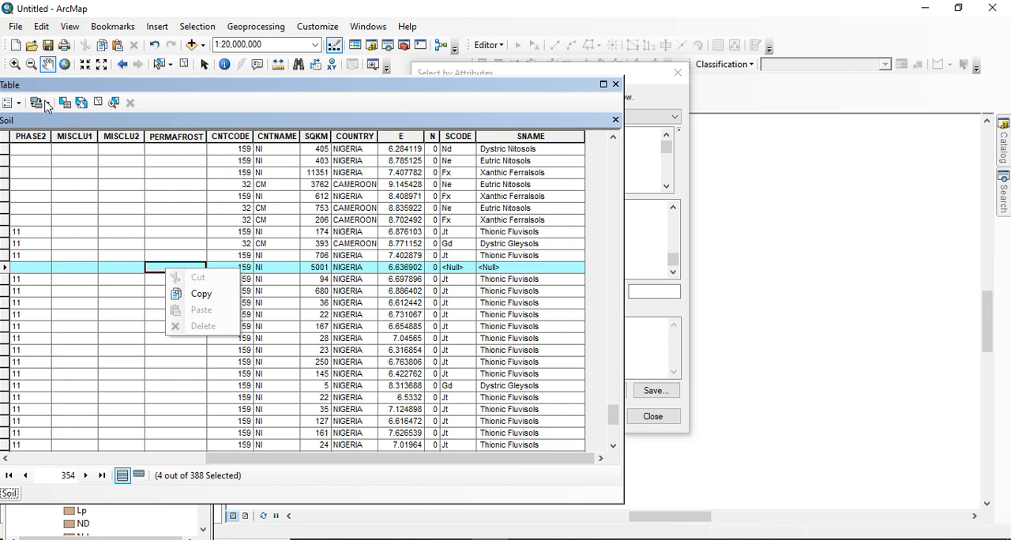
click(18, 106)
click(18, 105)
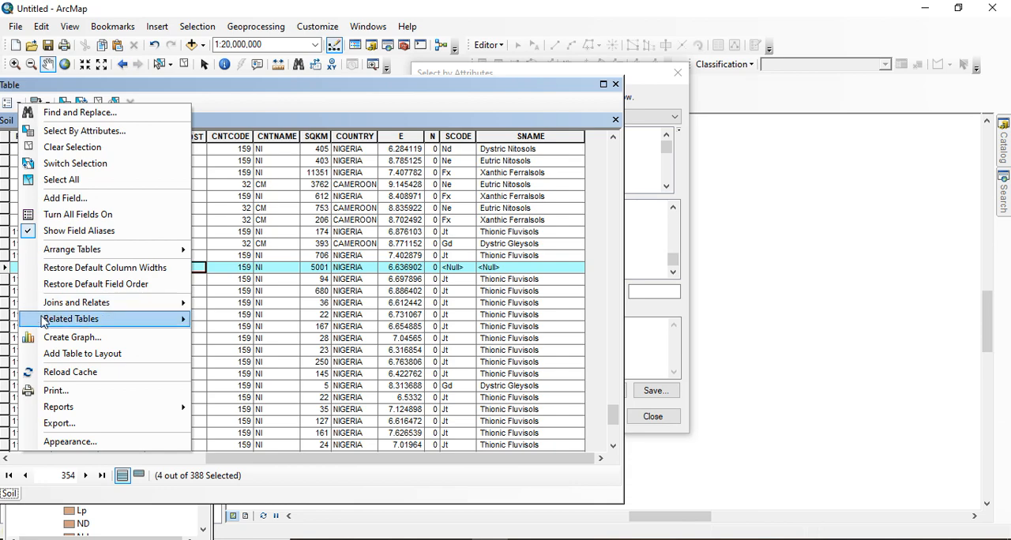
mouse_move(52, 319)
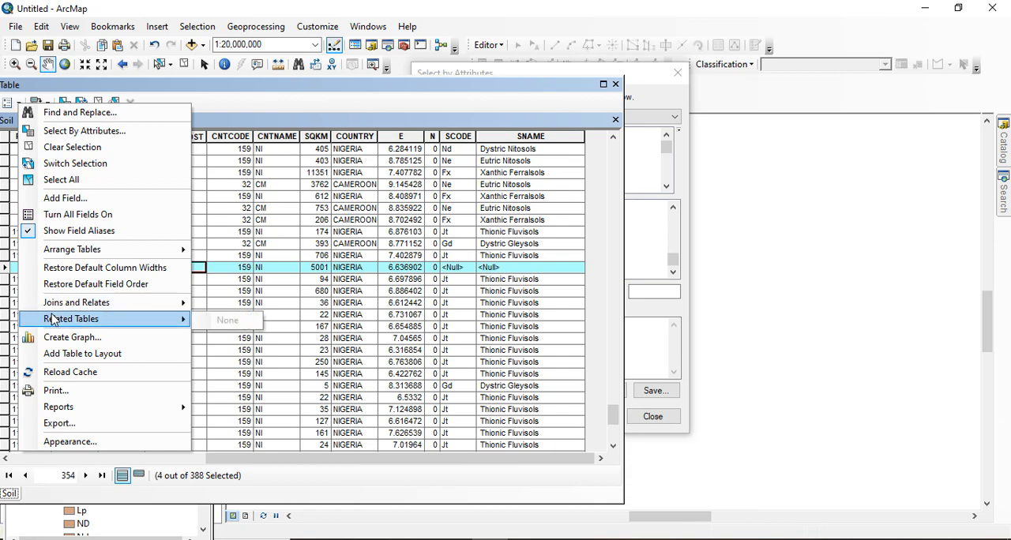
click(233, 103)
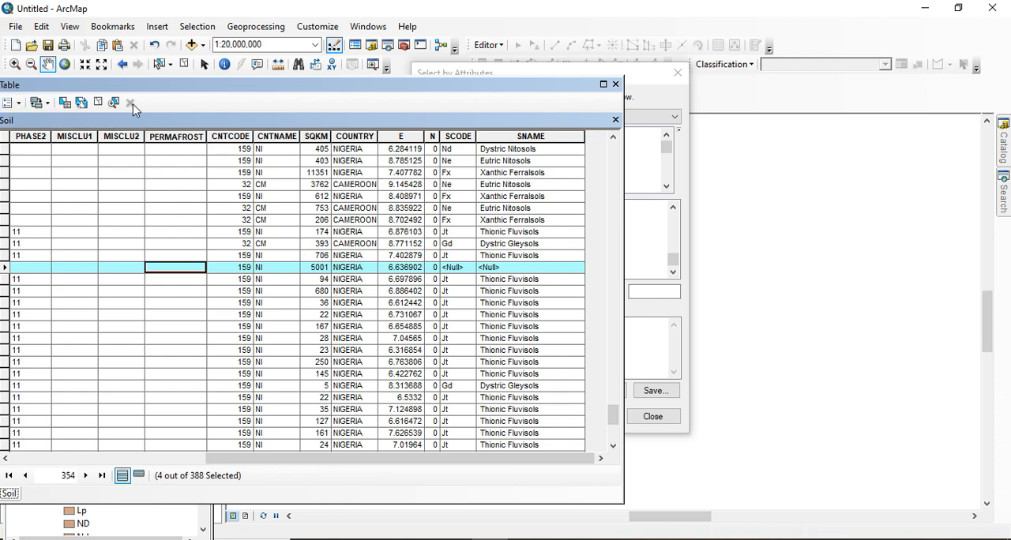
Zoom the map to the selected WR polygons and check the row options for the WATER record with FID 353
click(114, 103)
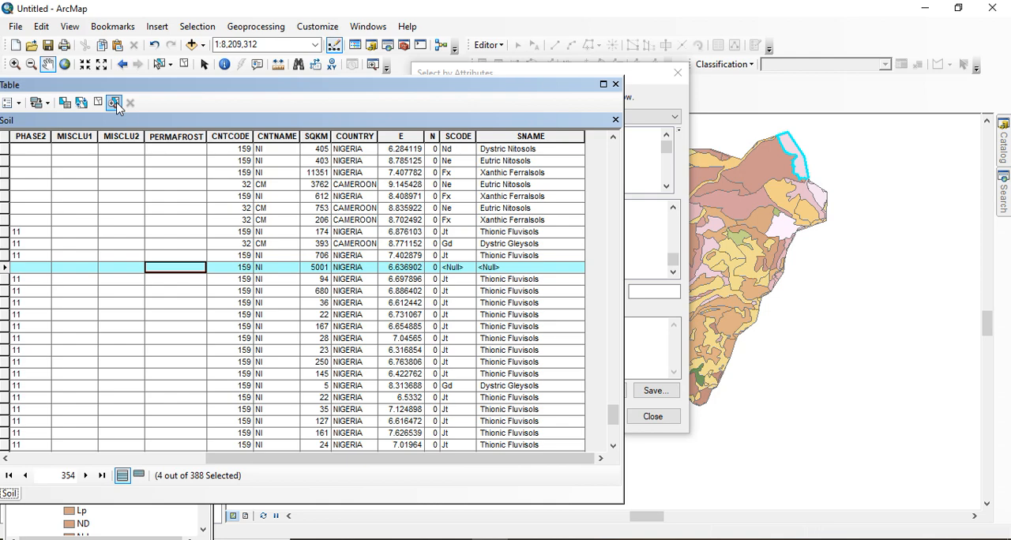
drag(548, 458, 2, 261)
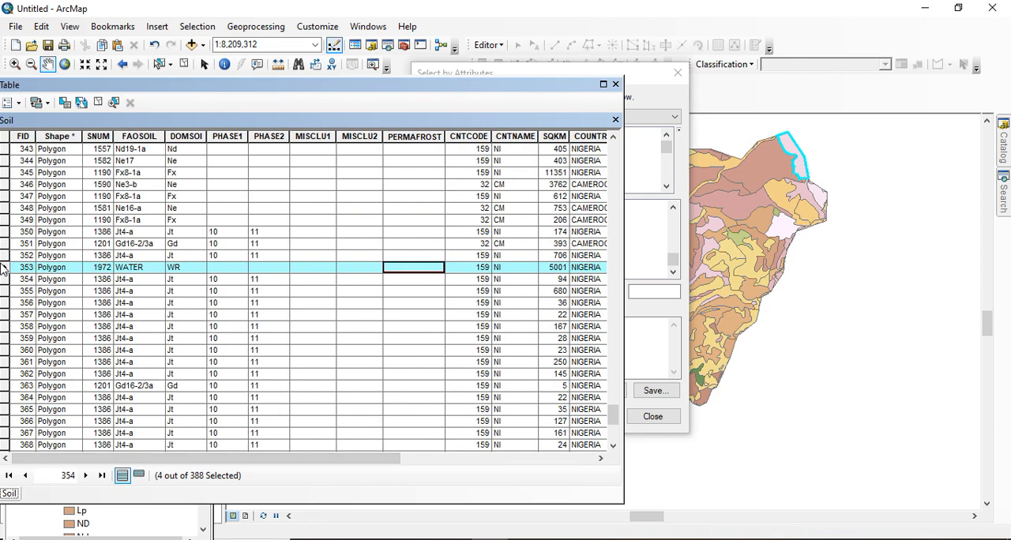
right_click(4, 271)
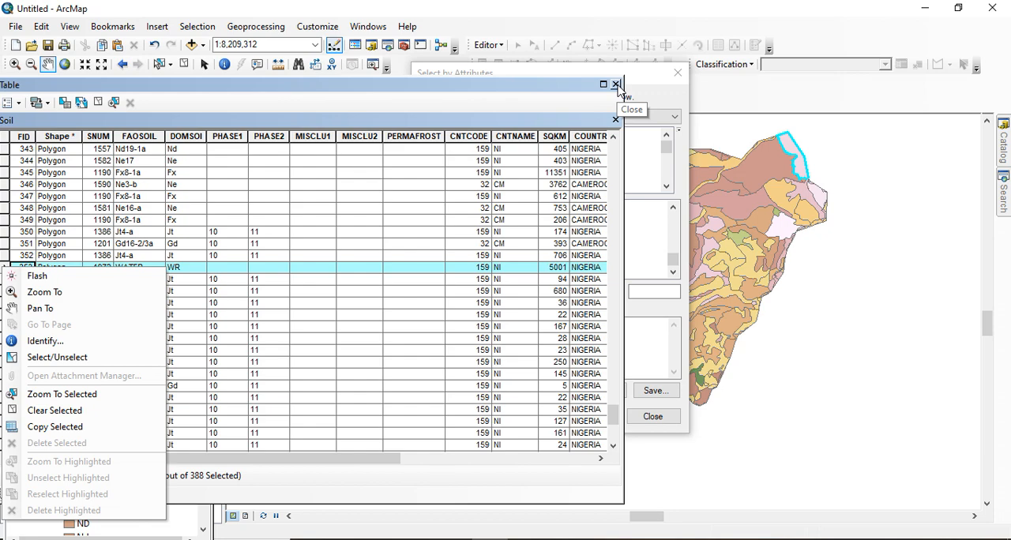
click(489, 45)
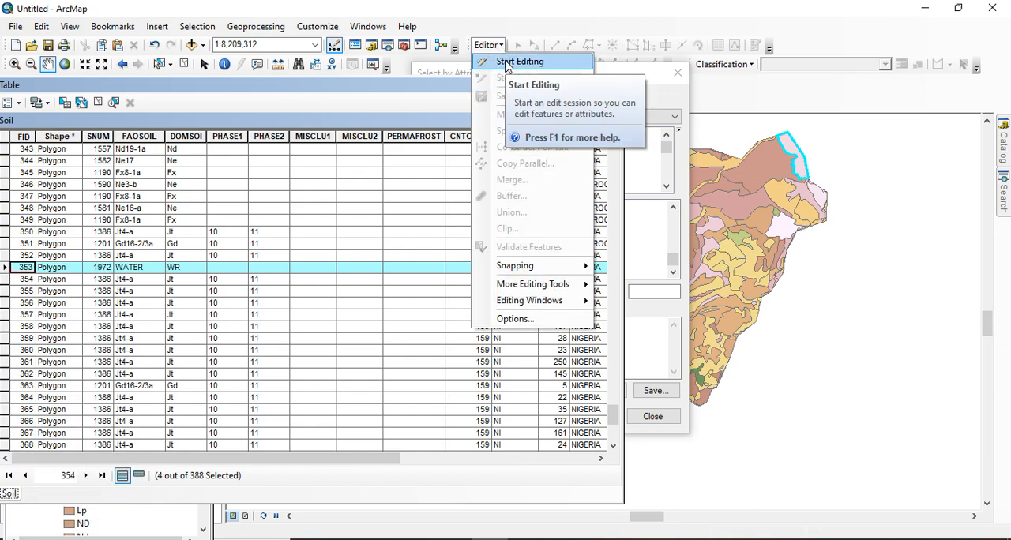
click(506, 63)
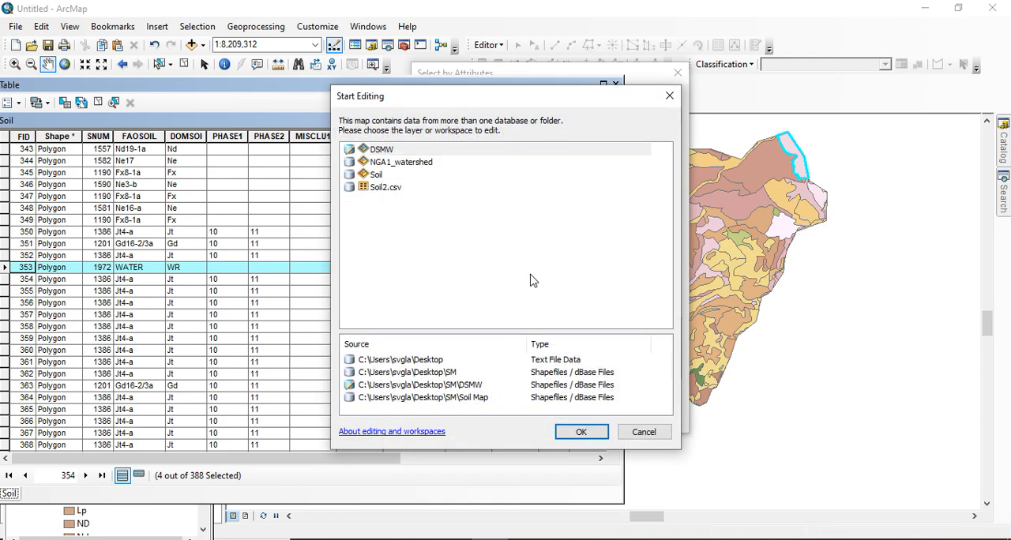
double_click(383, 150)
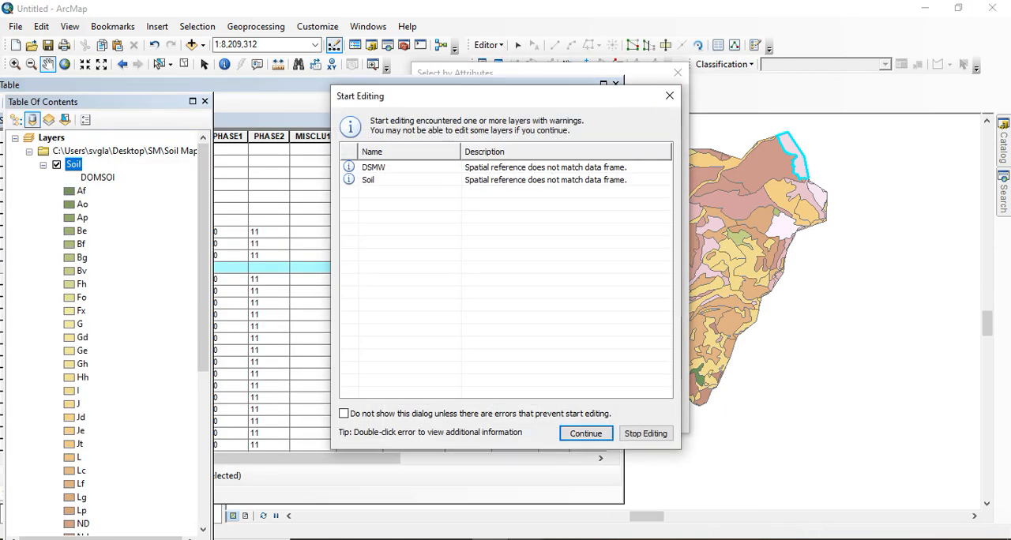
click(655, 433)
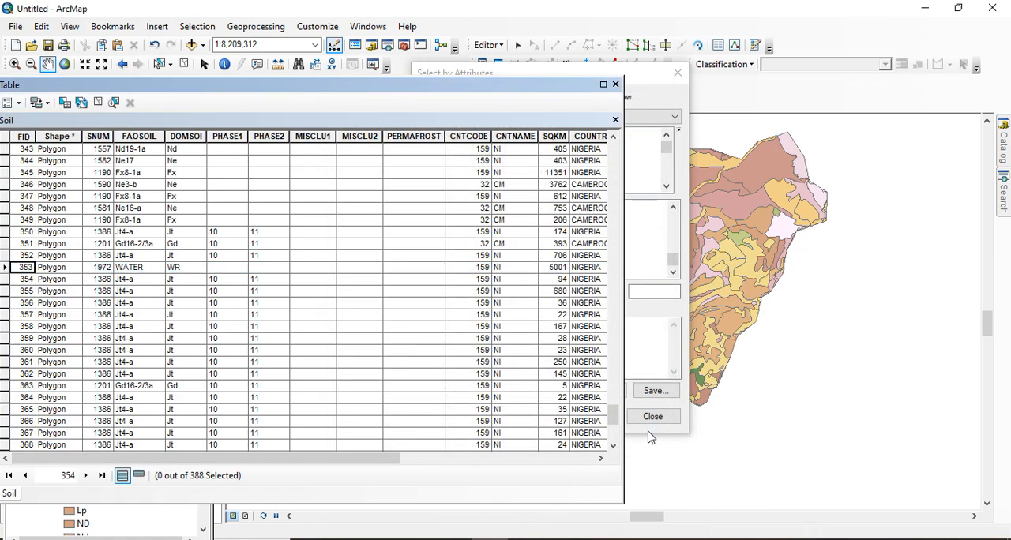
Start an edit session on the Soil layer, continuing past the spatial reference warnings
click(487, 45)
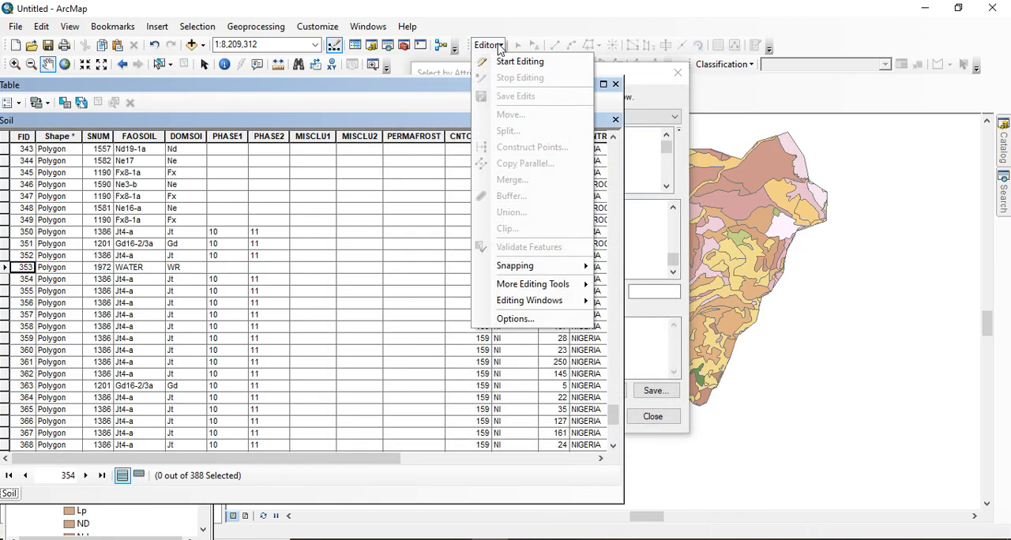
click(517, 62)
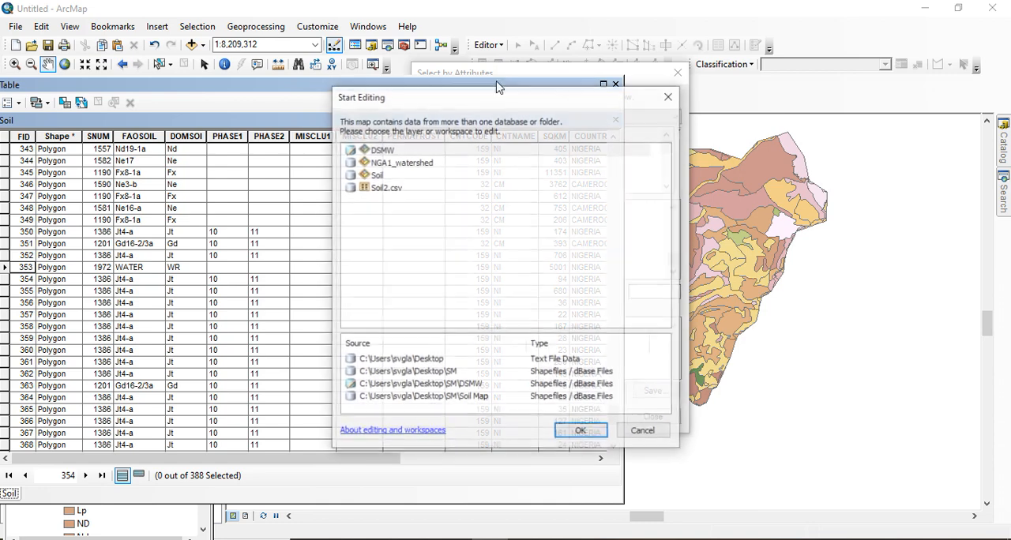
click(374, 179)
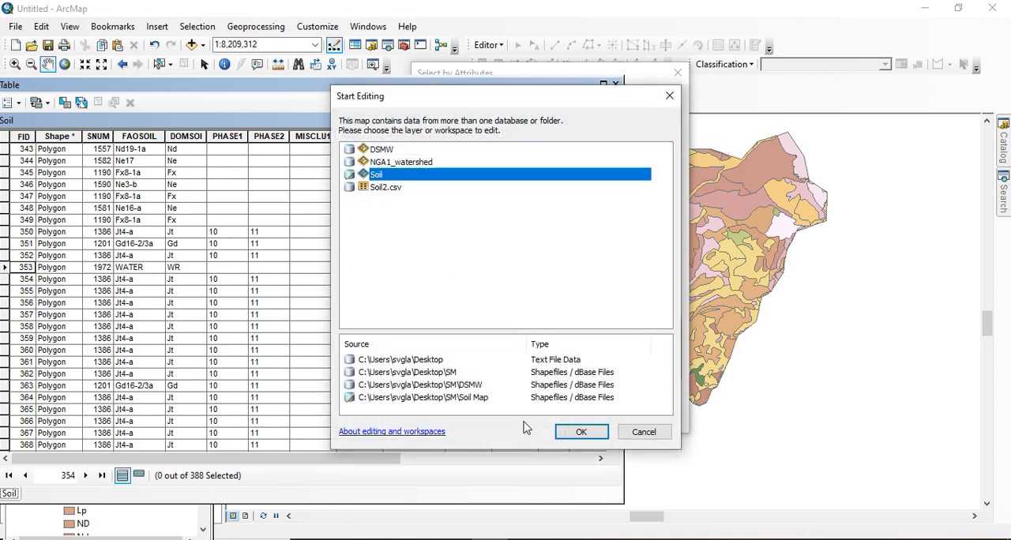
click(585, 434)
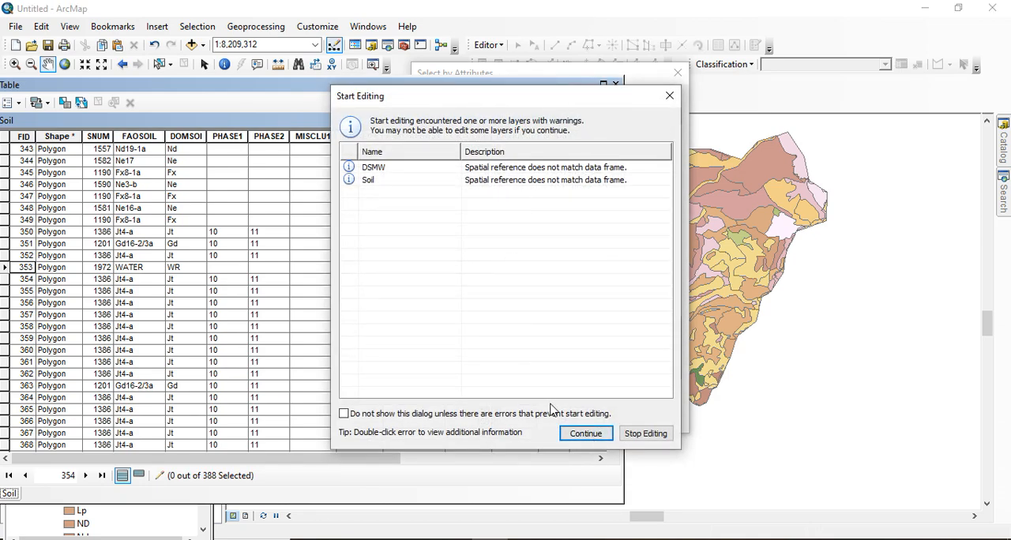
click(585, 434)
Open Select By Attributes for the Soil table and clear the existing query expression
scroll(397, 366, up, 20)
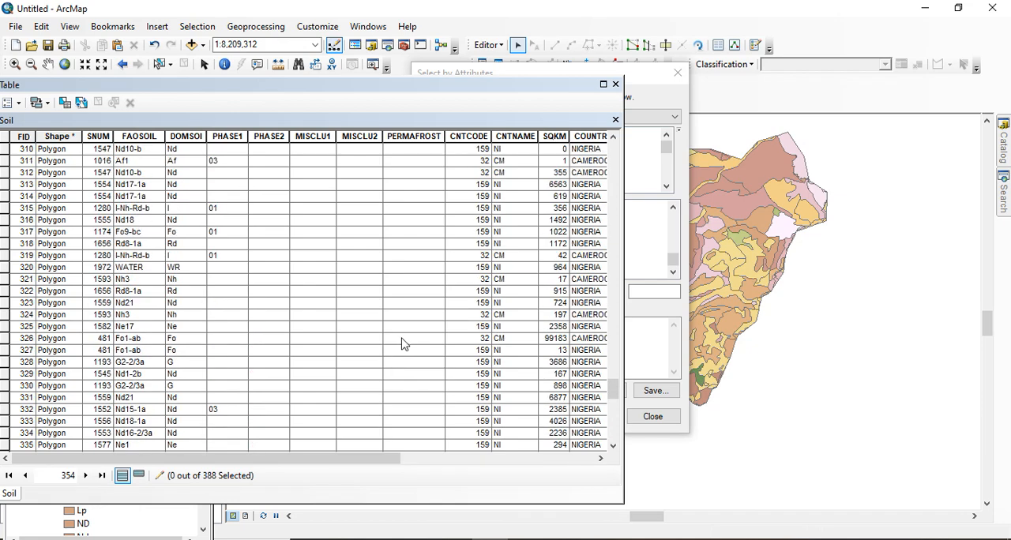
scroll(506, 314, up, 10)
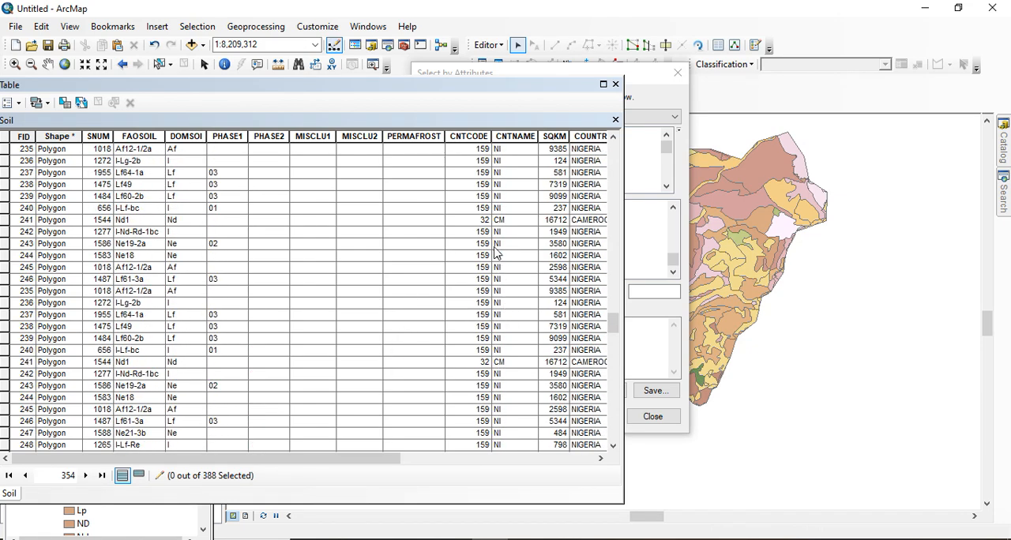
click(65, 103)
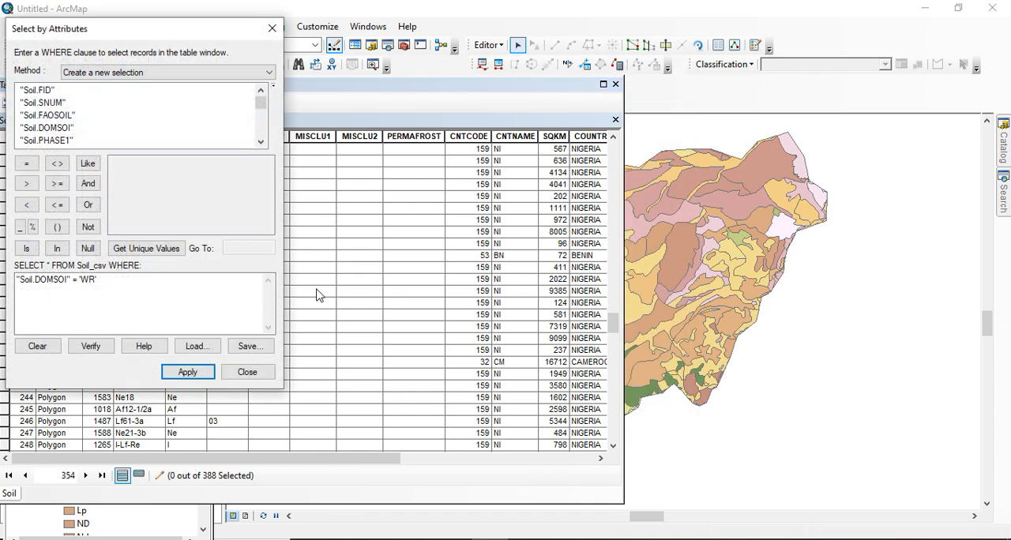
click(45, 131)
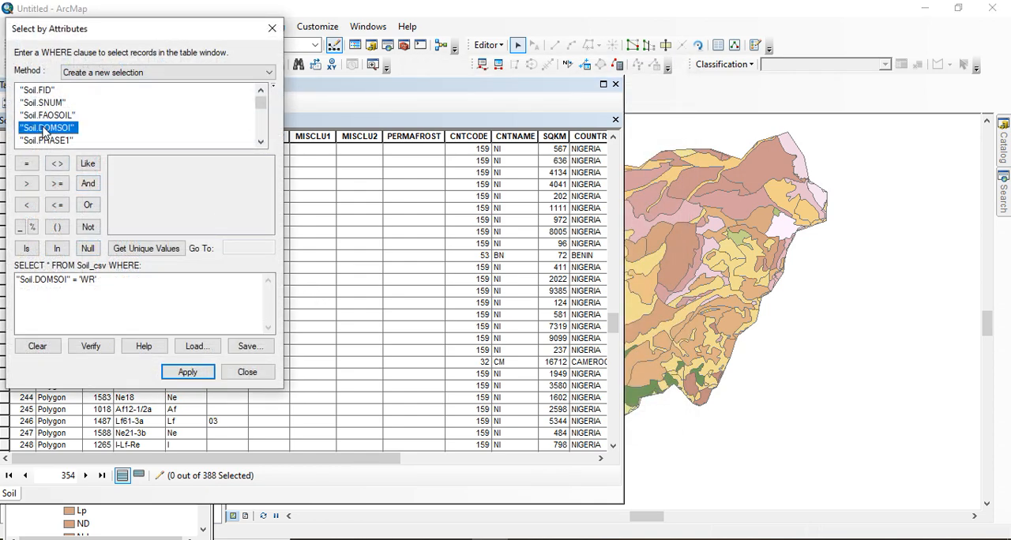
double_click(45, 131)
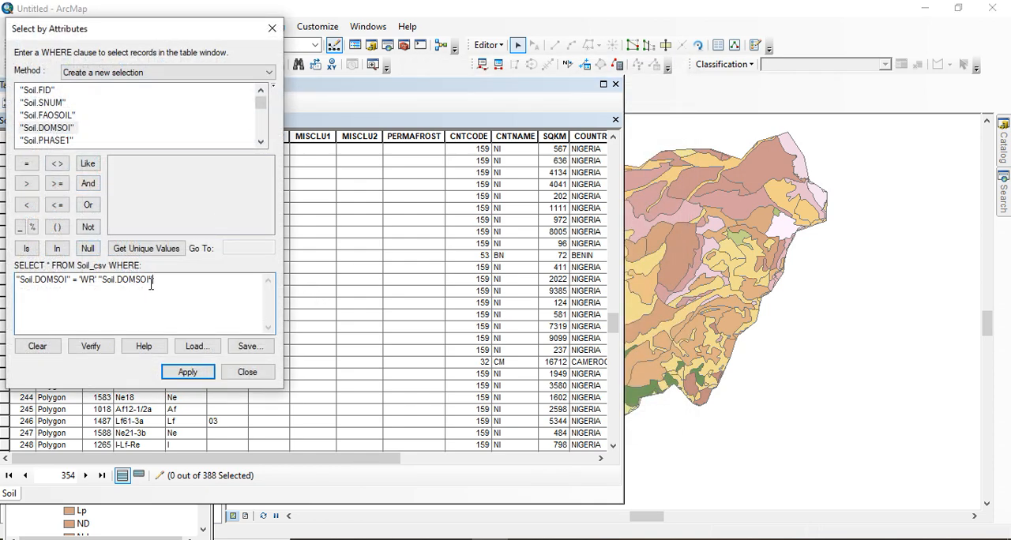
drag(152, 283, 7, 278)
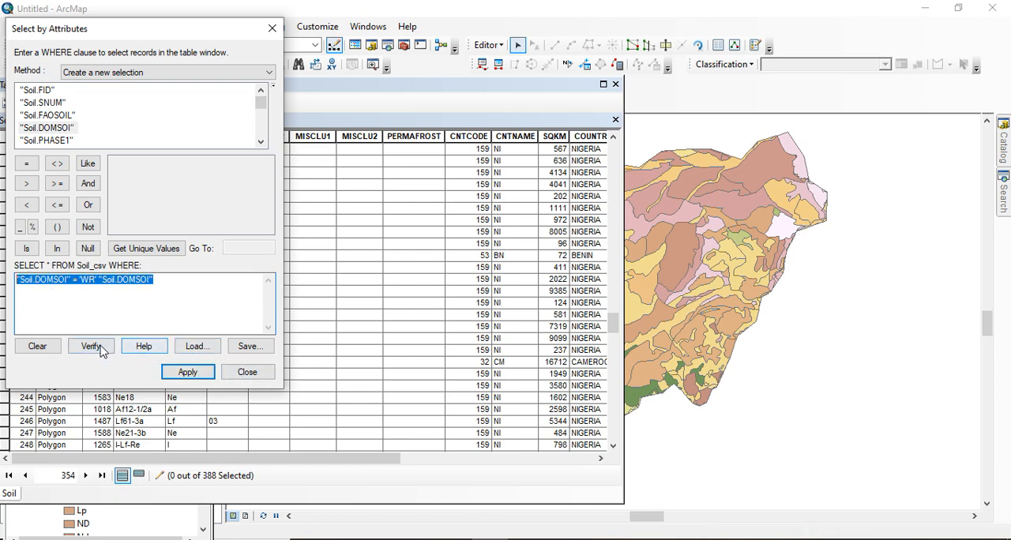
click(38, 346)
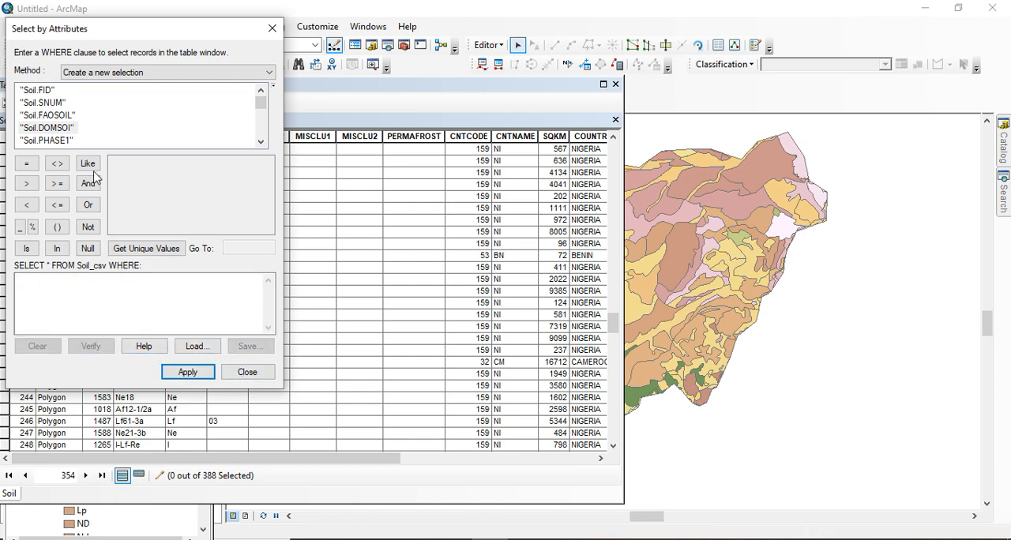
Select the Soil records where "Soil.DOMSOI" = 'WR'
double_click(37, 128)
click(26, 163)
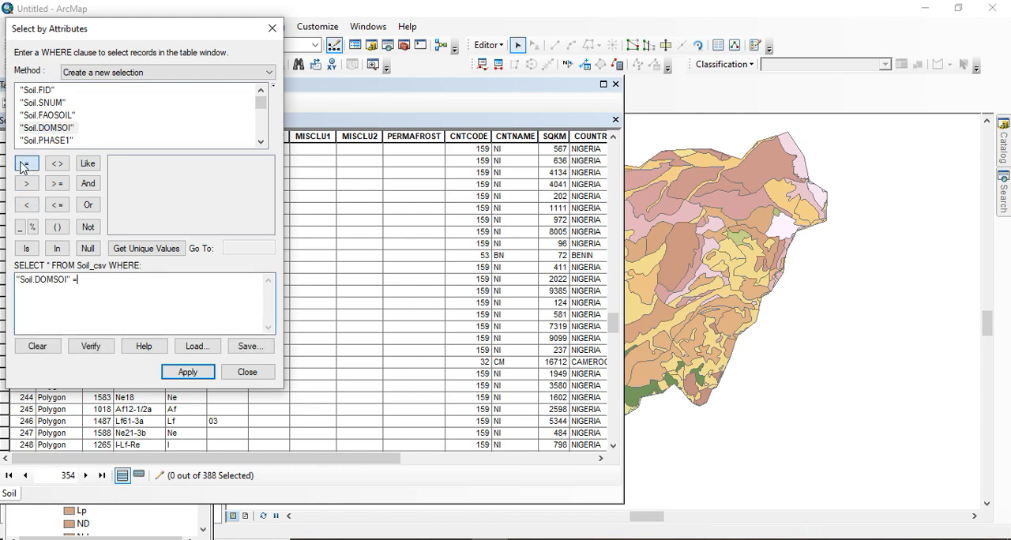
click(146, 248)
click(265, 220)
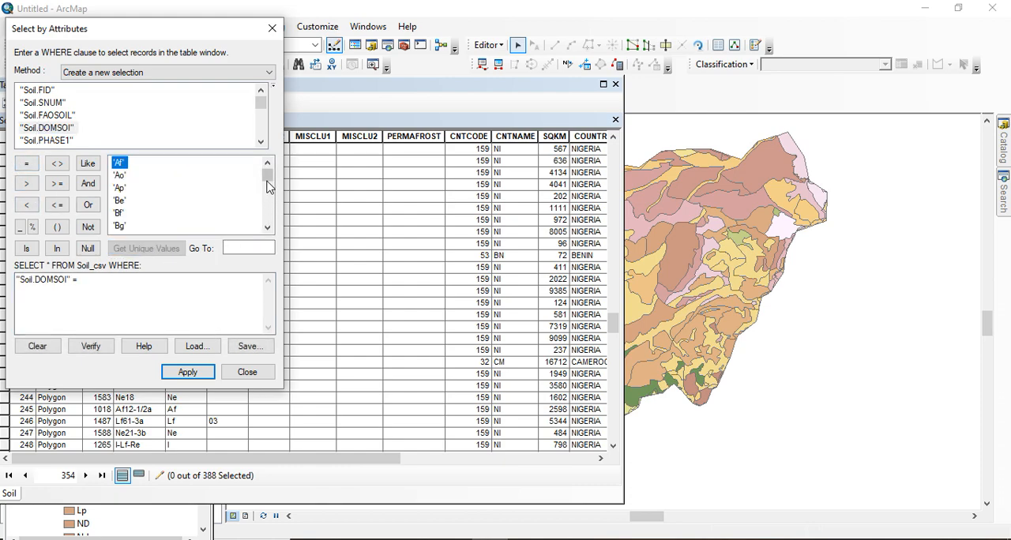
drag(263, 214, 261, 221)
click(125, 201)
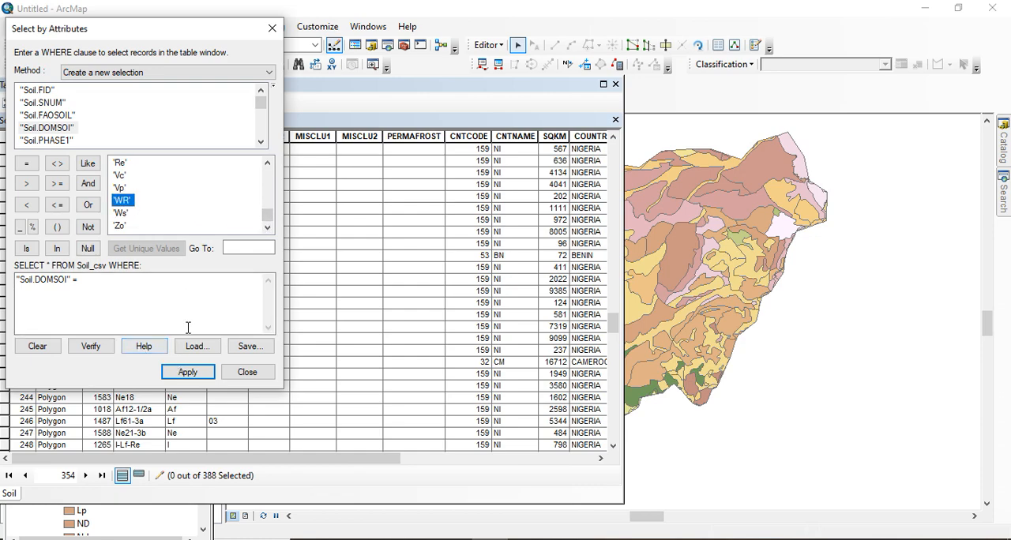
double_click(117, 203)
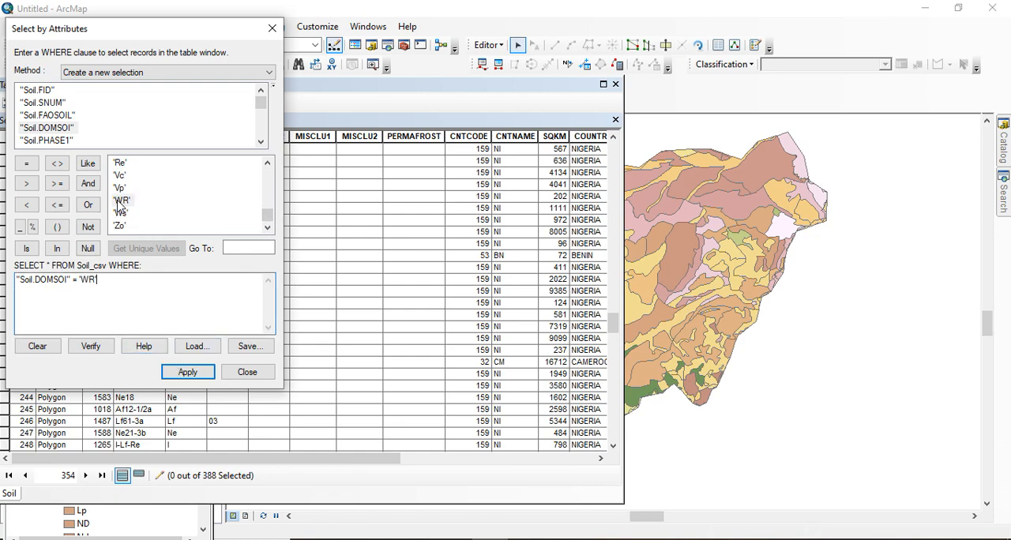
click(197, 373)
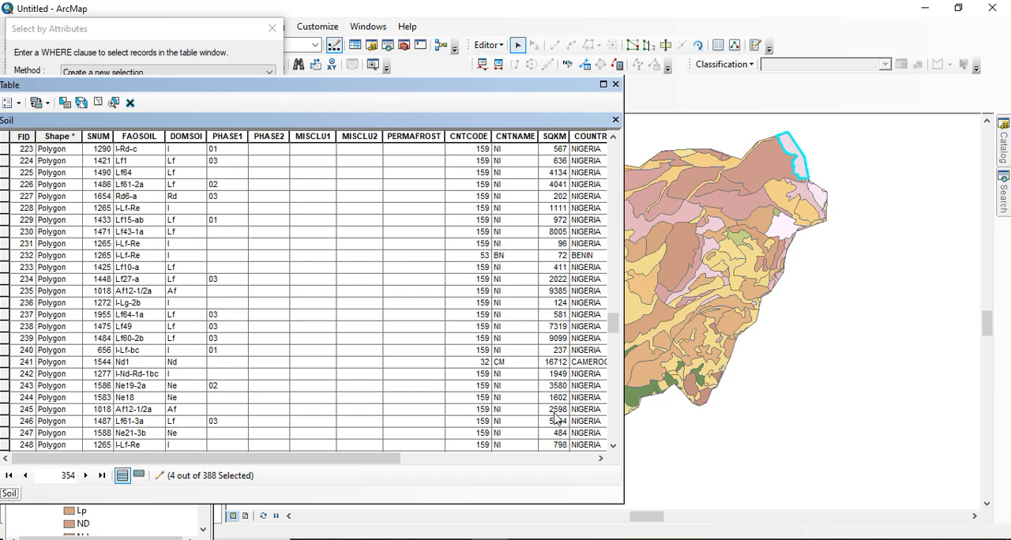
Locate the highlighted WATER record in the Soil table and delete all selected WR records
drag(613, 315, 616, 405)
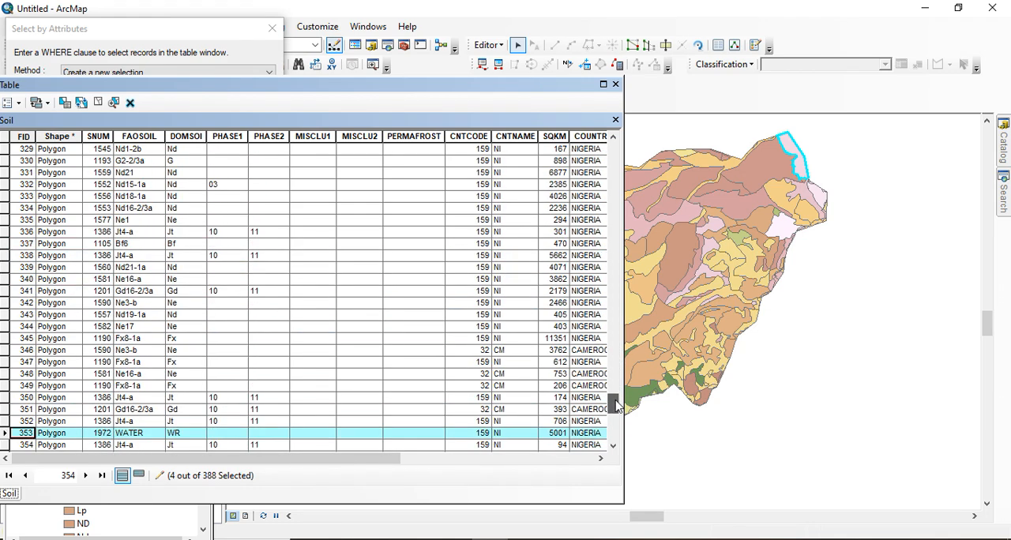
right_click(6, 437)
click(14, 353)
Replace the attribute query with "Soil.DOMSOI" = 'ND' and select the matching Soil records
drag(614, 403, 645, 136)
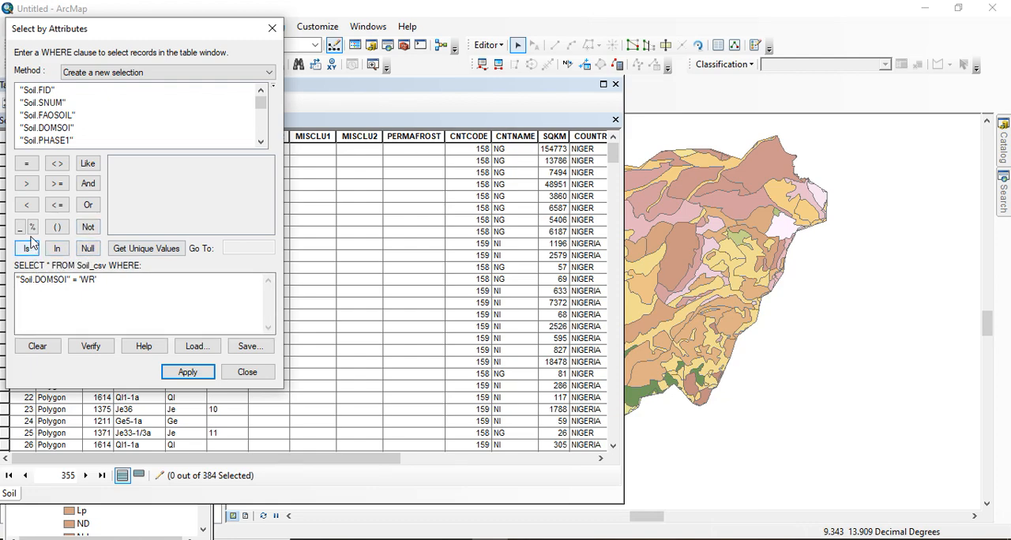
click(38, 347)
double_click(37, 127)
click(26, 164)
click(144, 250)
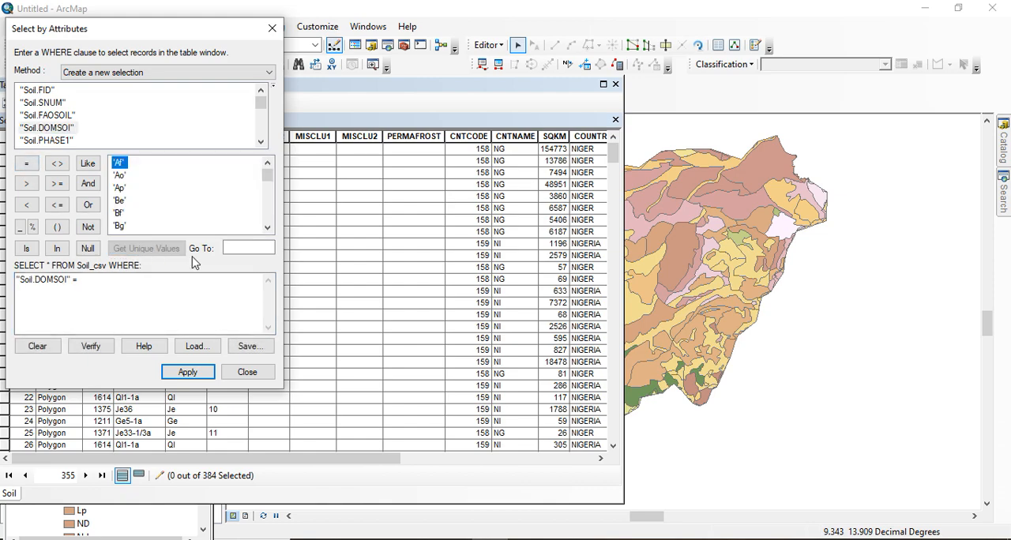
drag(268, 177, 268, 208)
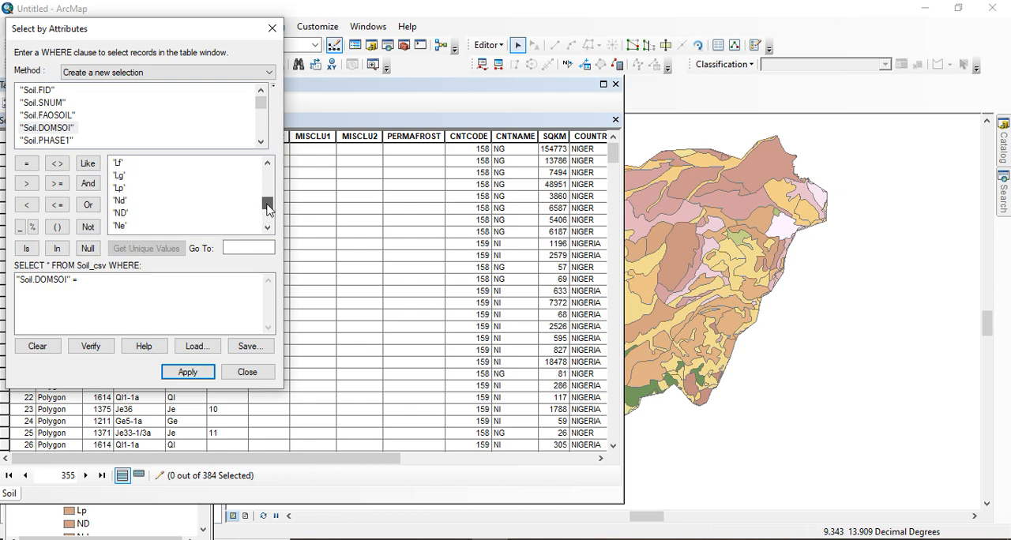
double_click(121, 214)
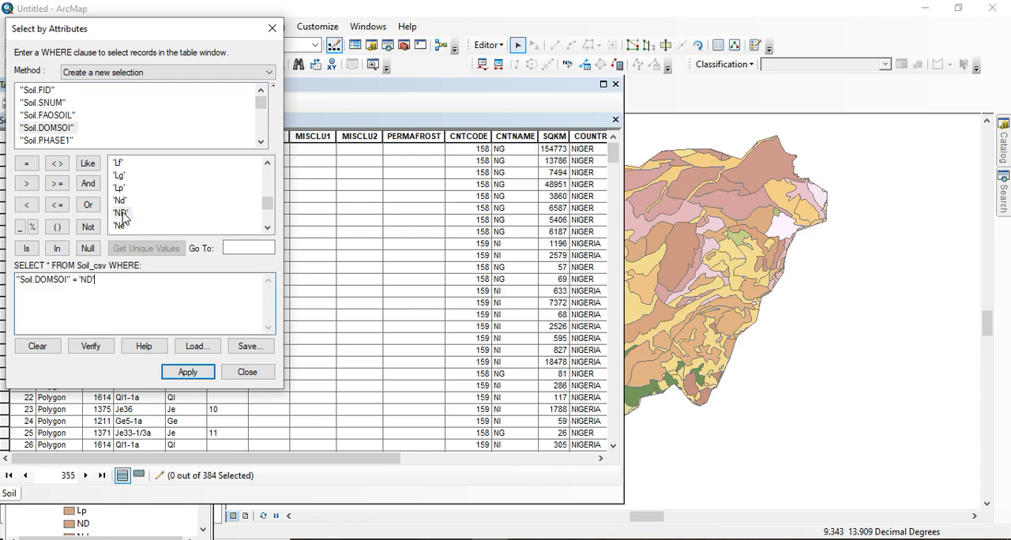
click(188, 373)
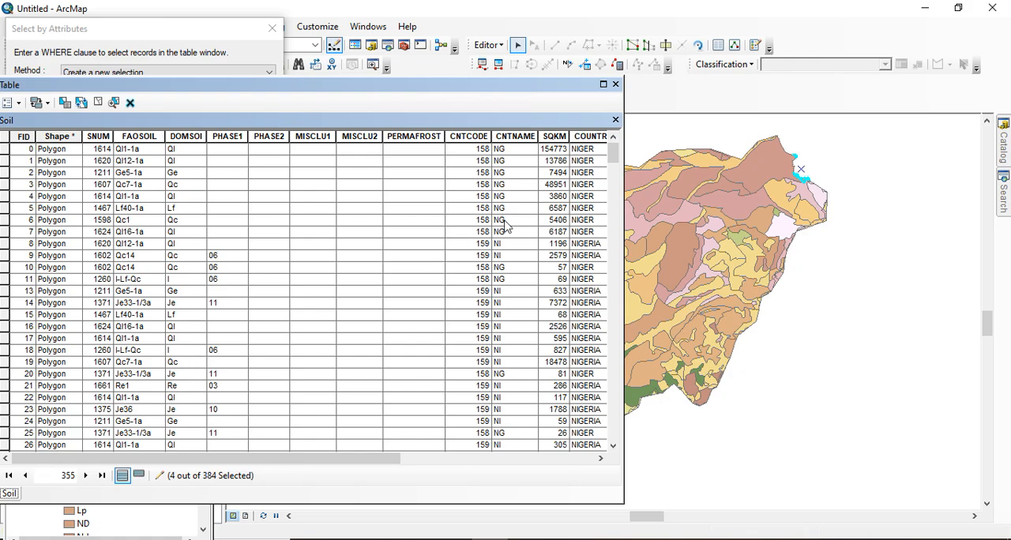
Locate the highlighted NO DATA record in the Soil table and delete all selected ND records
mouse_move(611, 162)
mouse_down()
mouse_move(605, 364)
mouse_move(578, 443)
mouse_move(613, 431)
mouse_move(618, 173)
mouse_up()
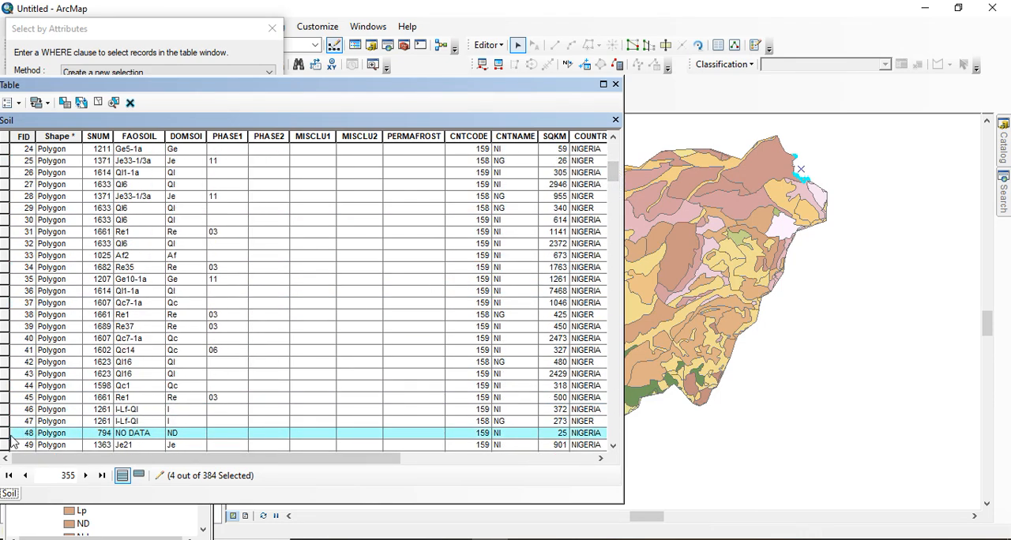
right_click(4, 434)
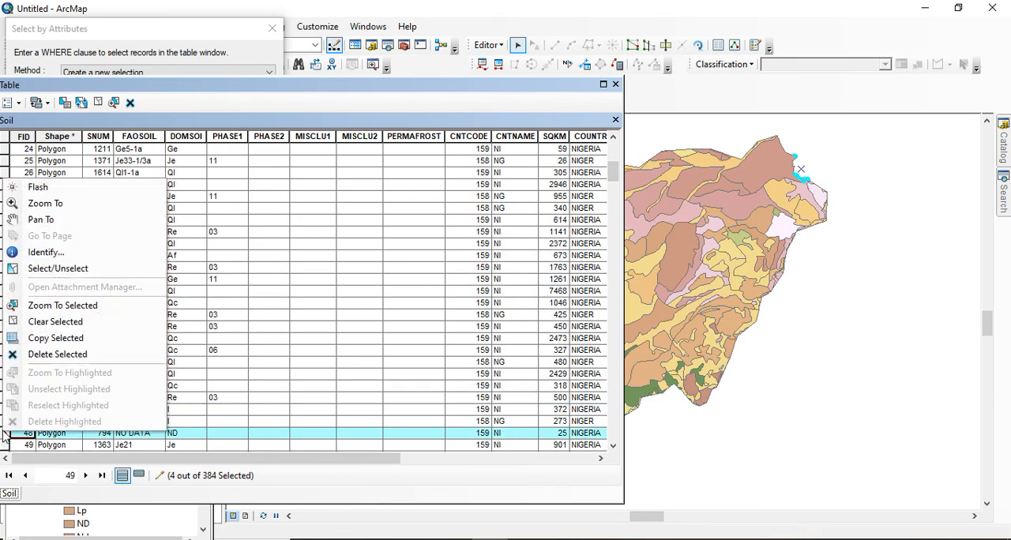
click(35, 355)
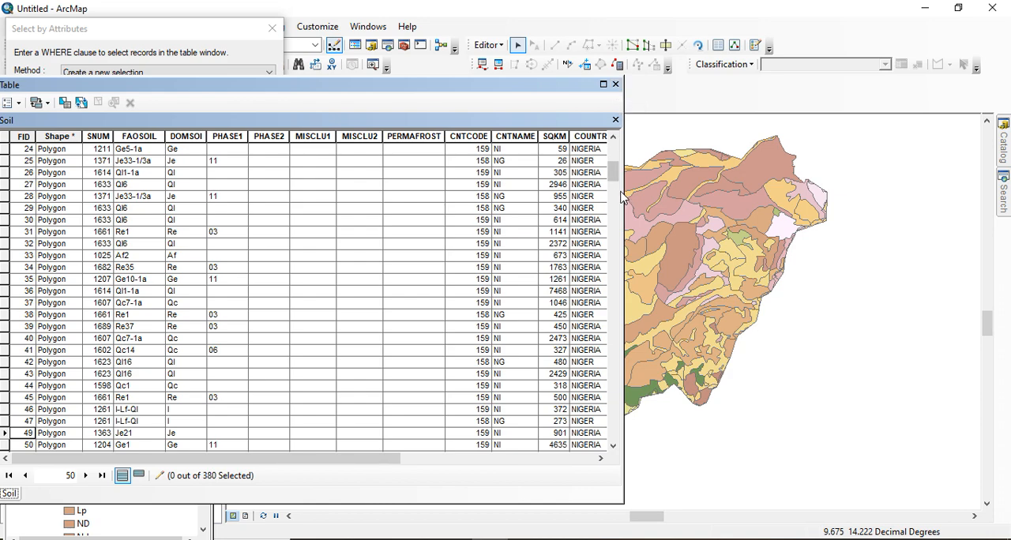
Maximize the Soil attribute table, check the SNAME values of the remaining records, and close the table
click(603, 83)
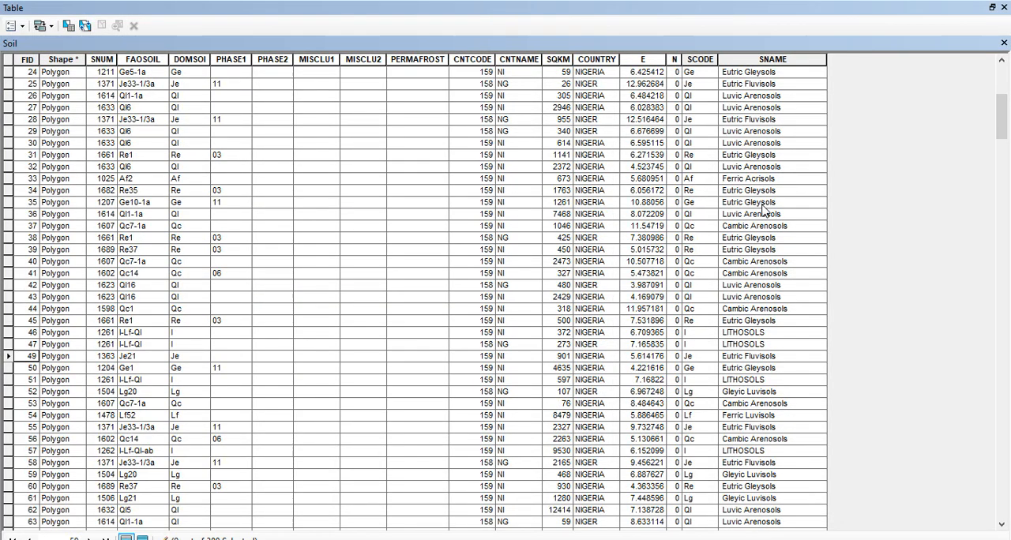
scroll(764, 212, up, 8)
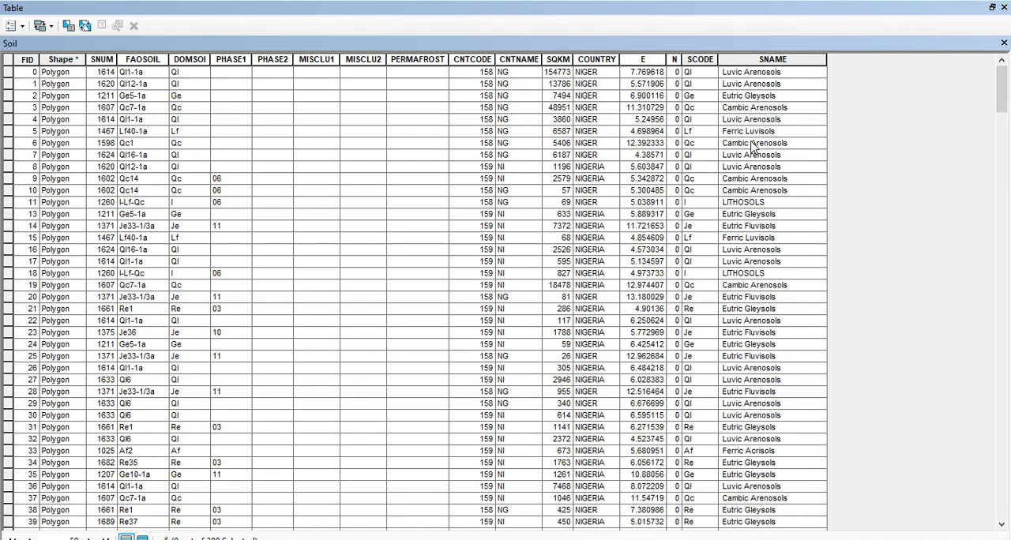
scroll(753, 146, down, 12)
click(1003, 8)
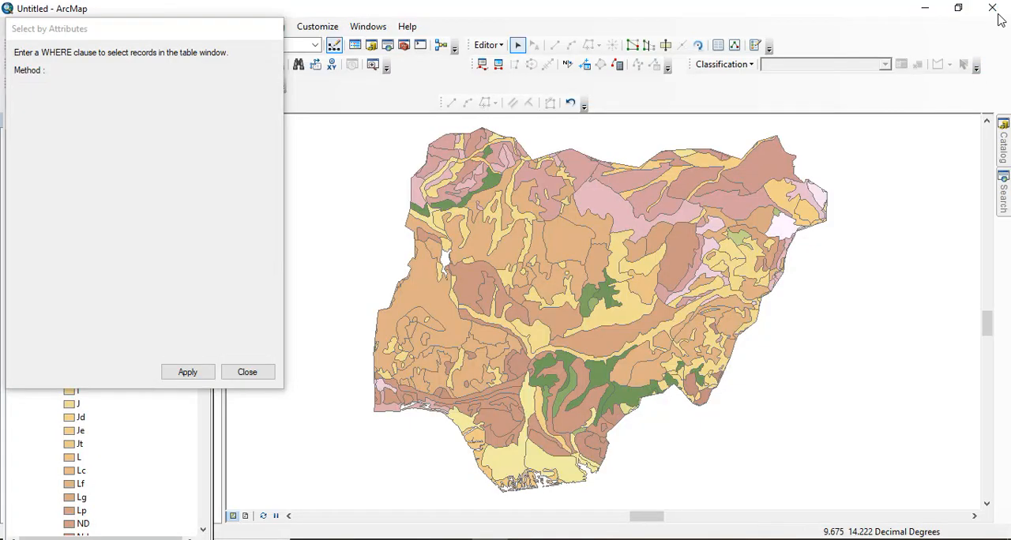
Symbolize the Soil layer by unique values of the SNAME field, adding all values and applying the change
right_click(74, 170)
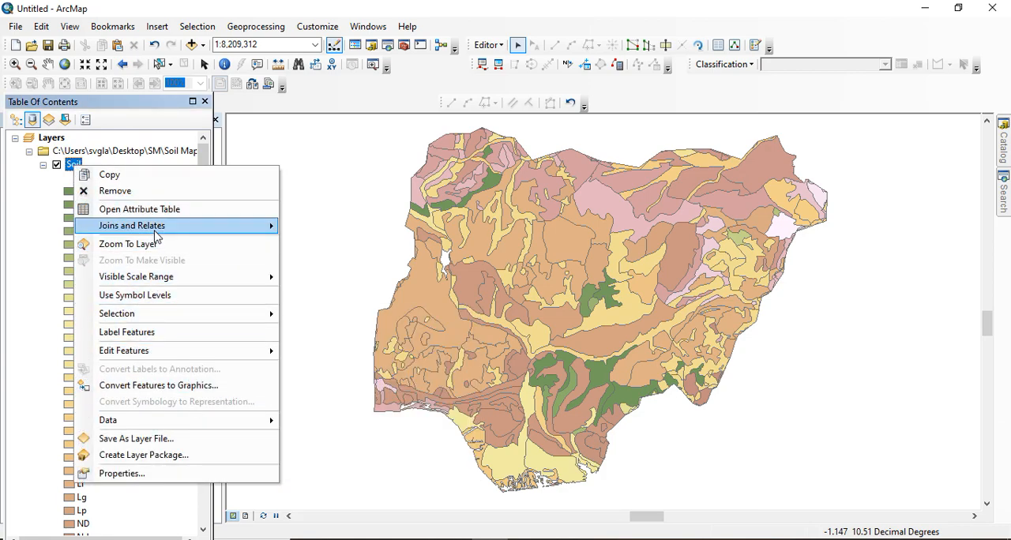
mouse_move(154, 228)
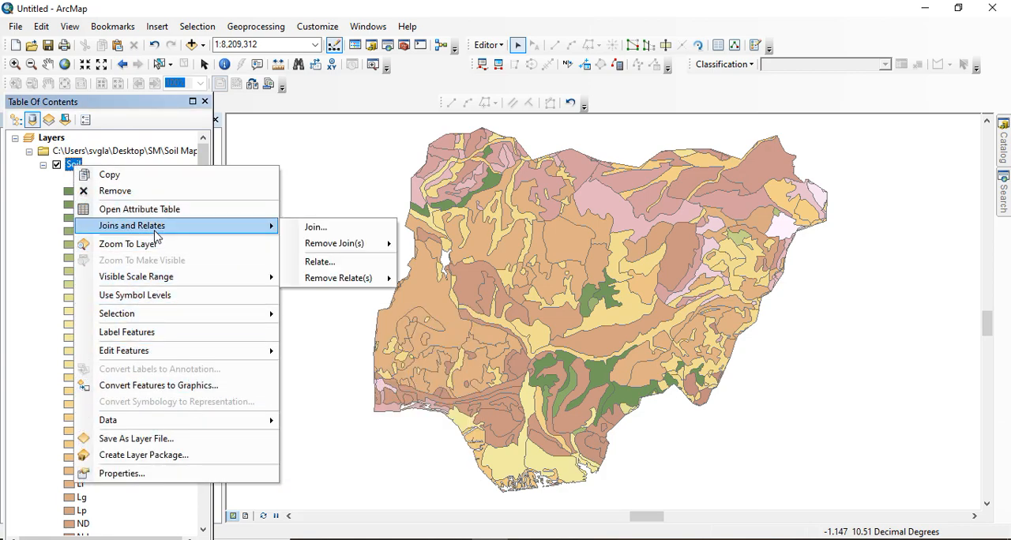
click(113, 474)
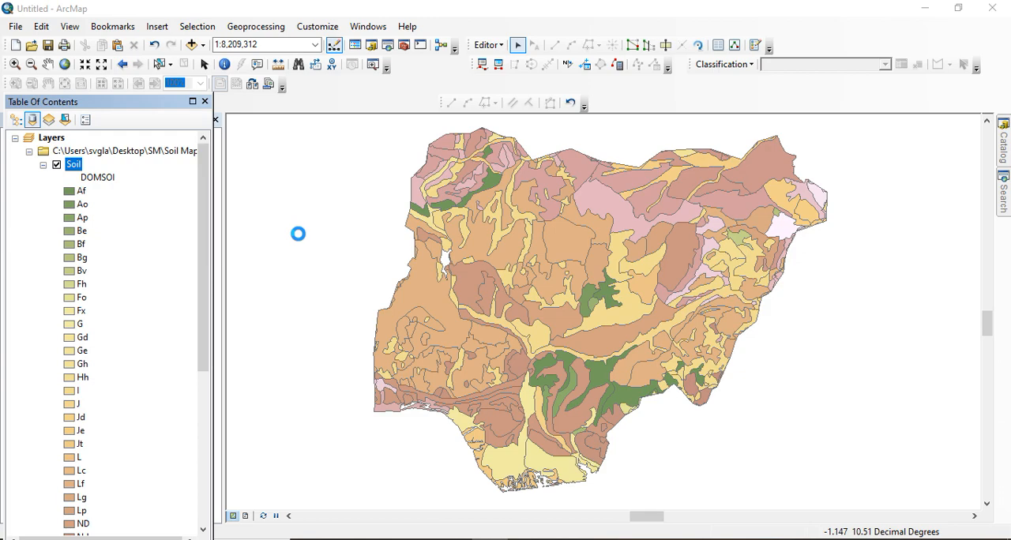
click(463, 176)
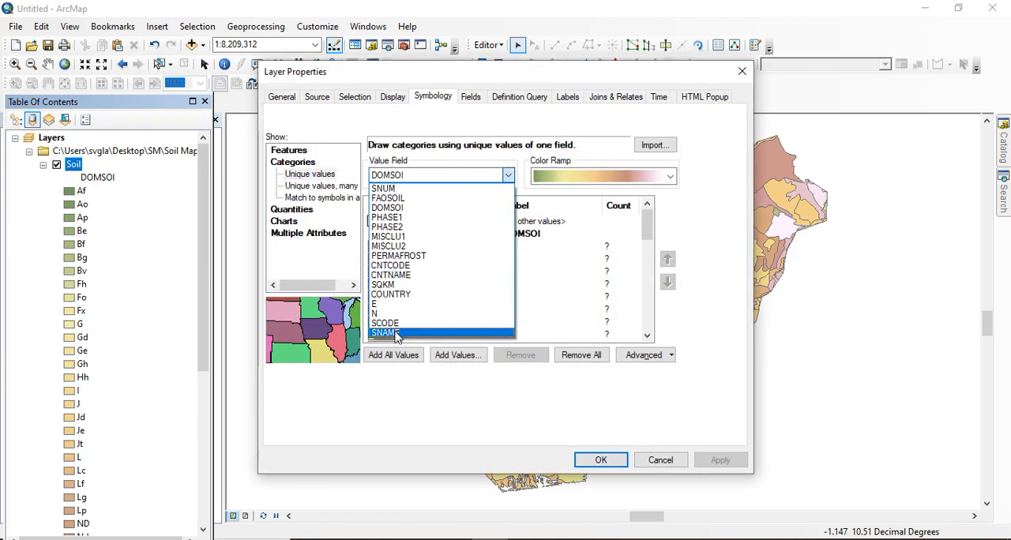
click(397, 333)
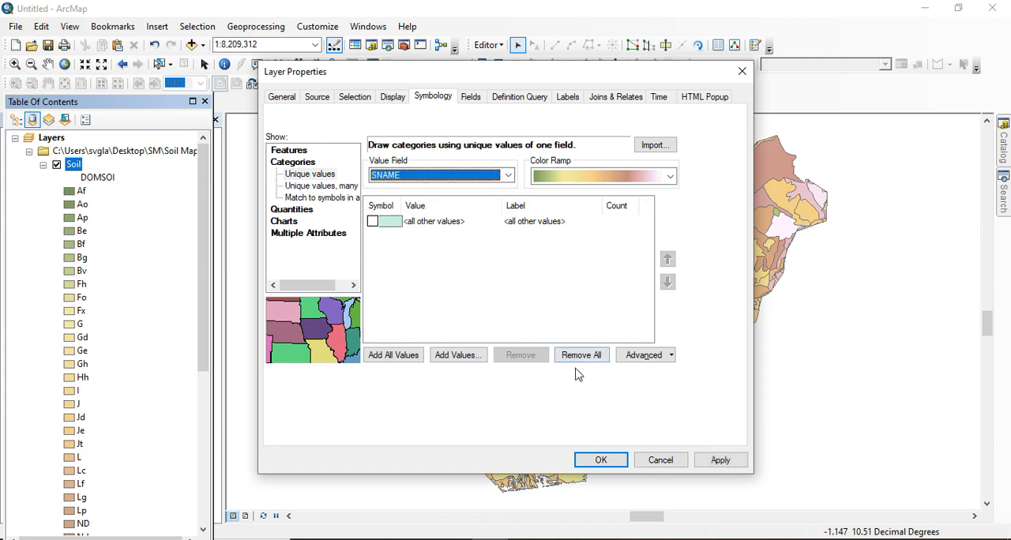
click(408, 358)
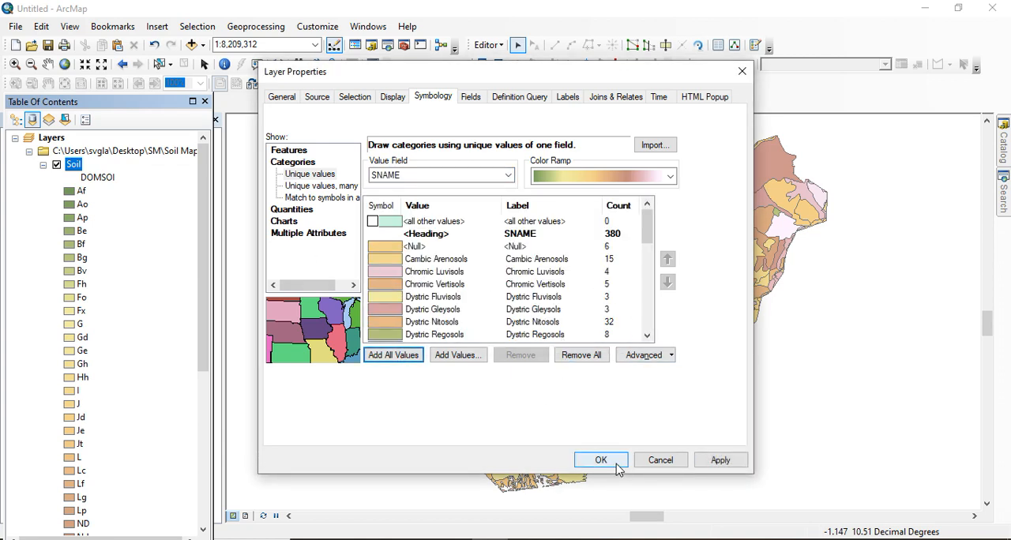
click(719, 463)
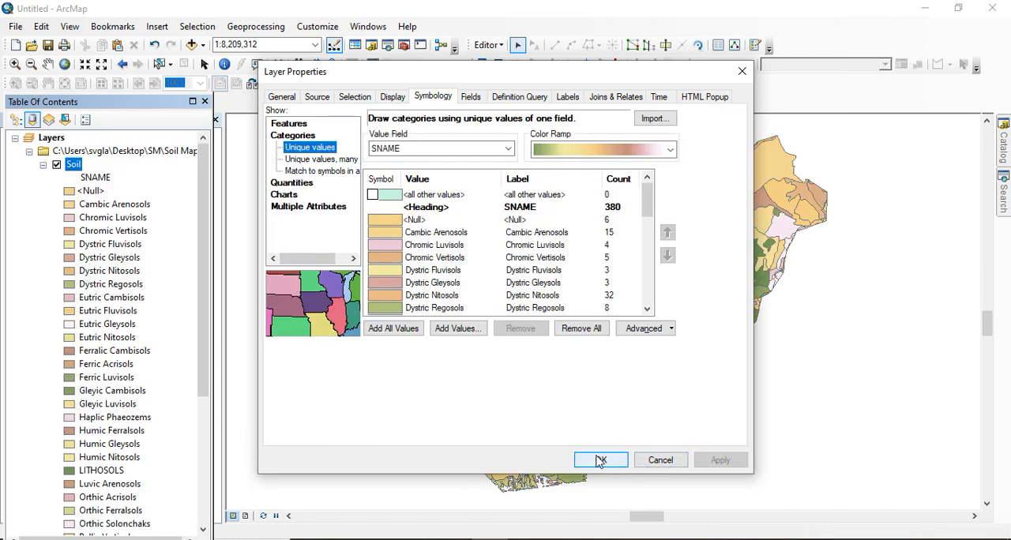
click(601, 460)
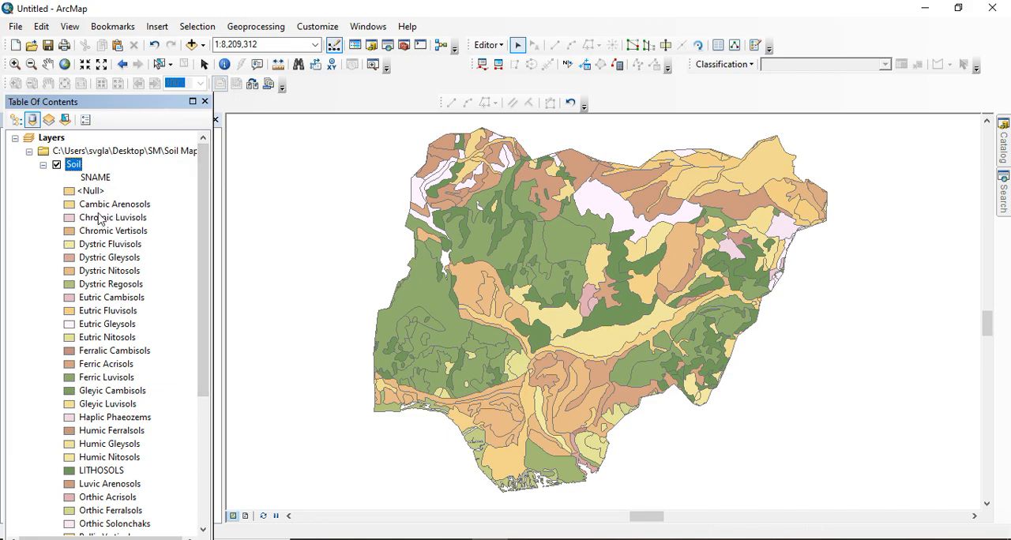
Reopen the Soil attribute table and select the L3 record with FID 164, whose SNAME is <Null>
scroll(111, 292, down, 2)
scroll(111, 285, up, 2)
right_click(78, 169)
click(154, 208)
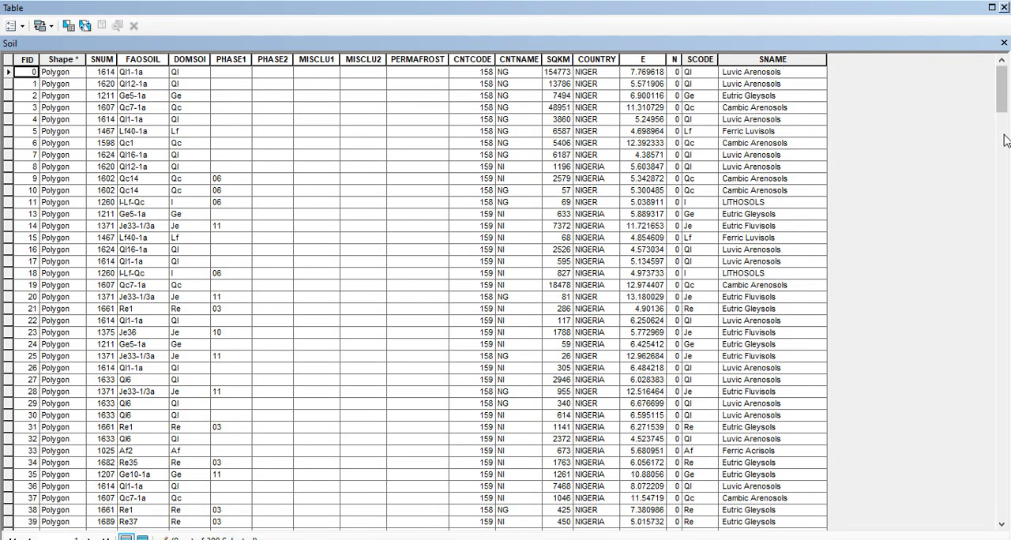
drag(1007, 106, 1002, 316)
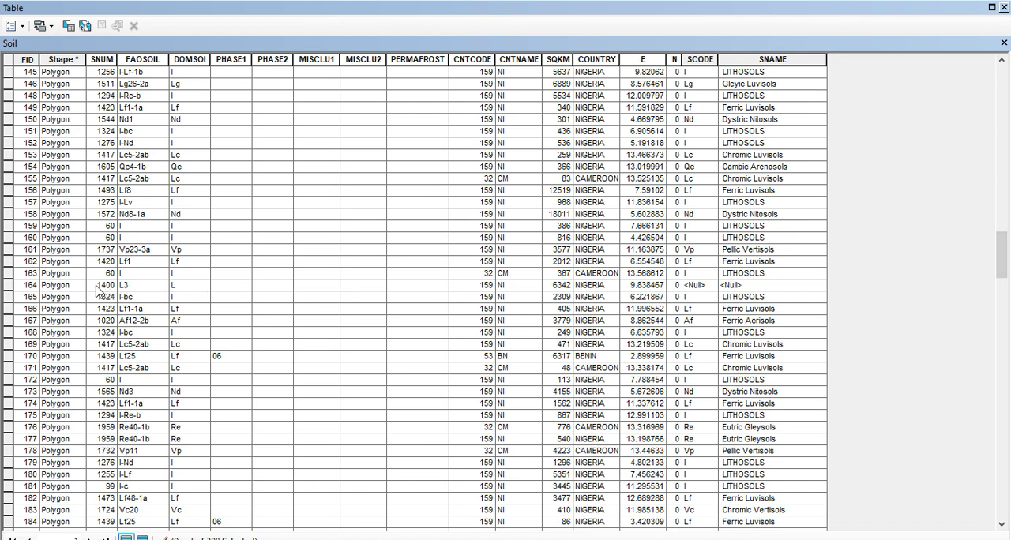
click(8, 286)
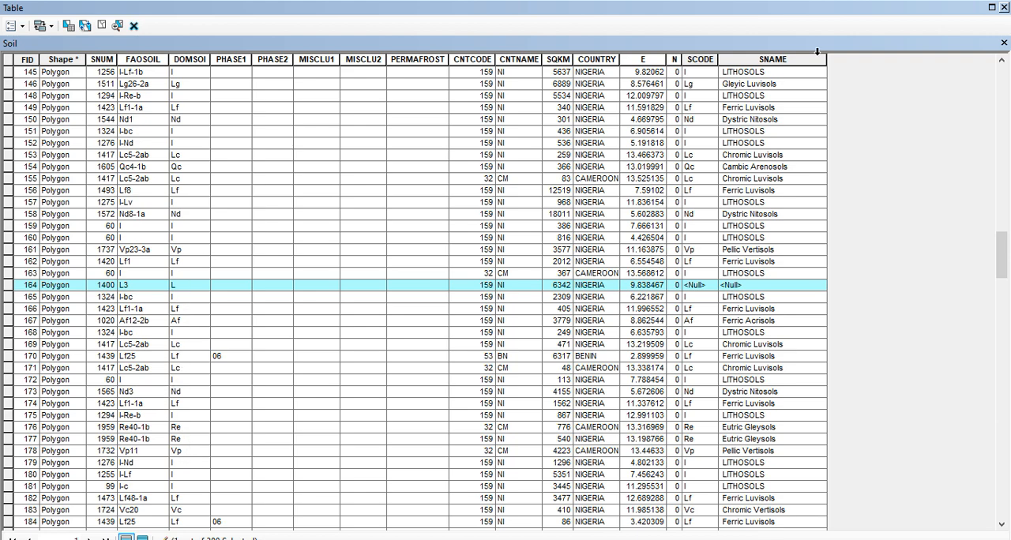
Close the attribute table and look up the L code among the soil unit names in the Word readme document
click(1004, 7)
click(634, 539)
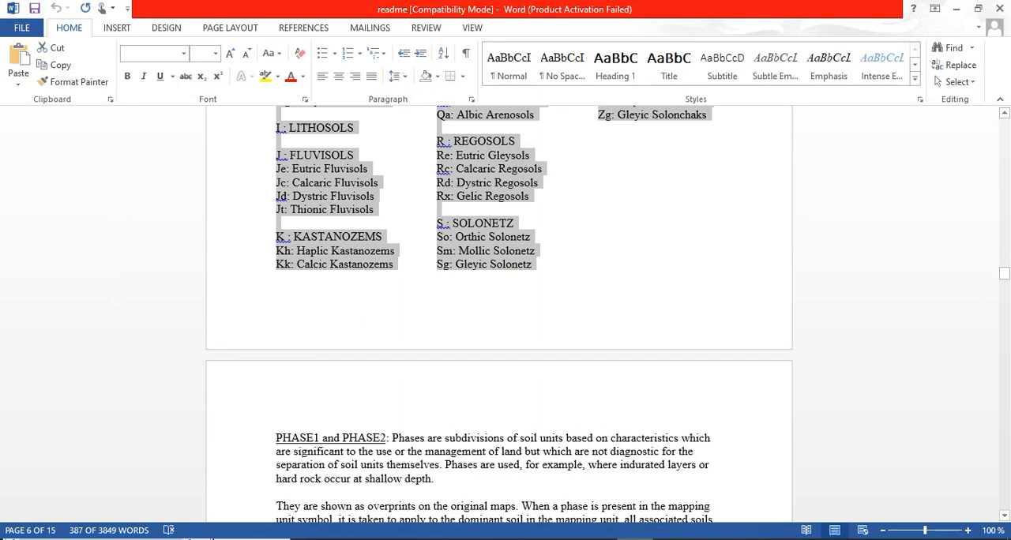
scroll(399, 162, up, 3)
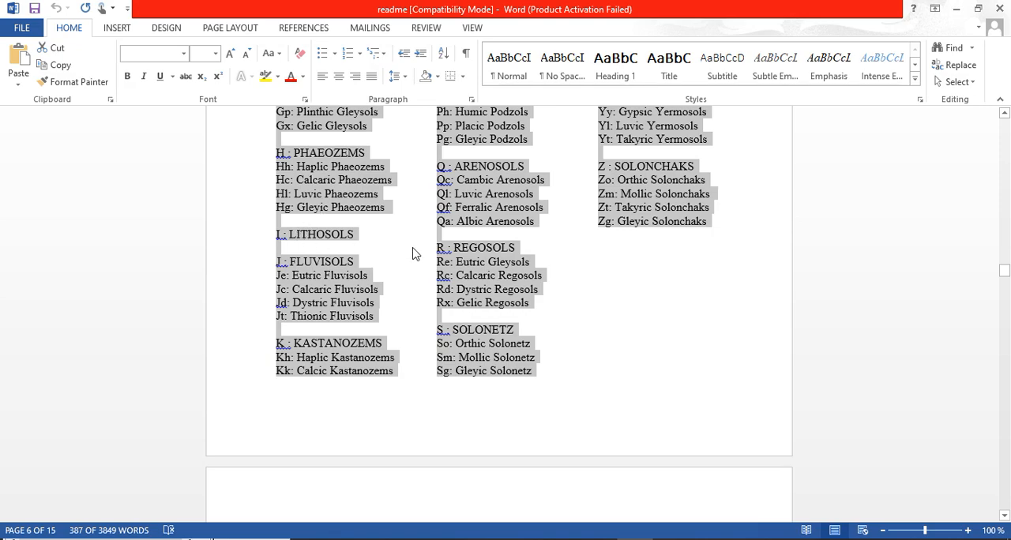
scroll(410, 332, up, 8)
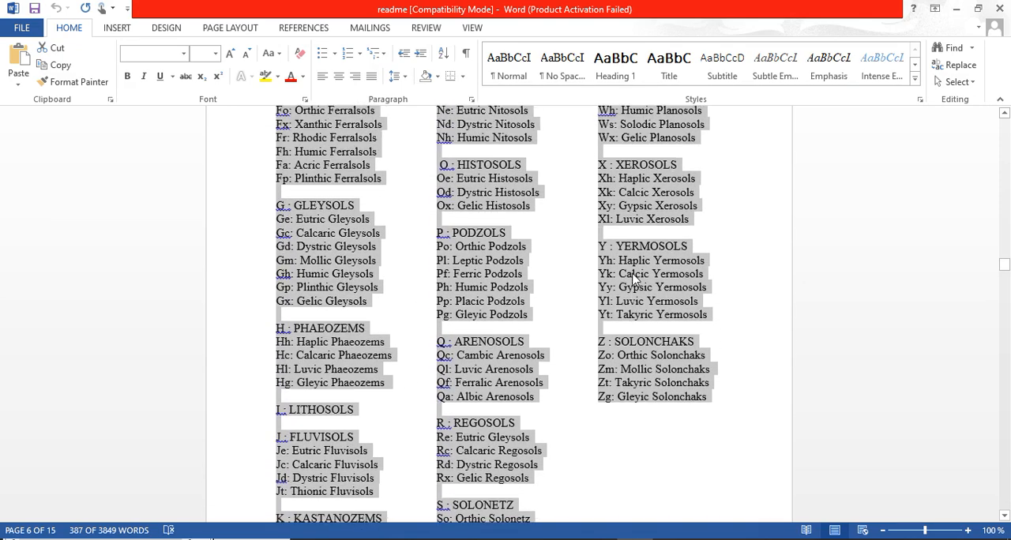
scroll(632, 275, up, 3)
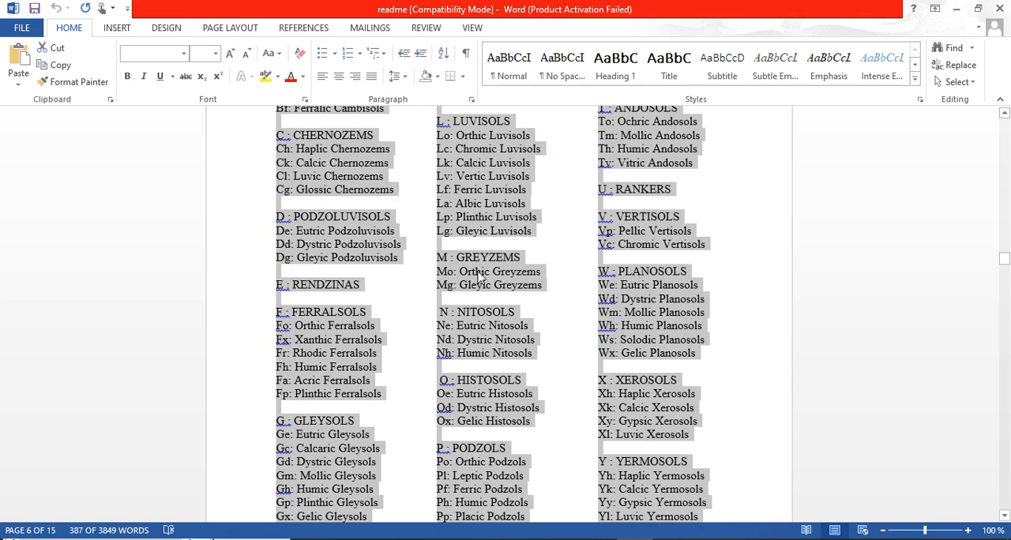
scroll(451, 272, up, 3)
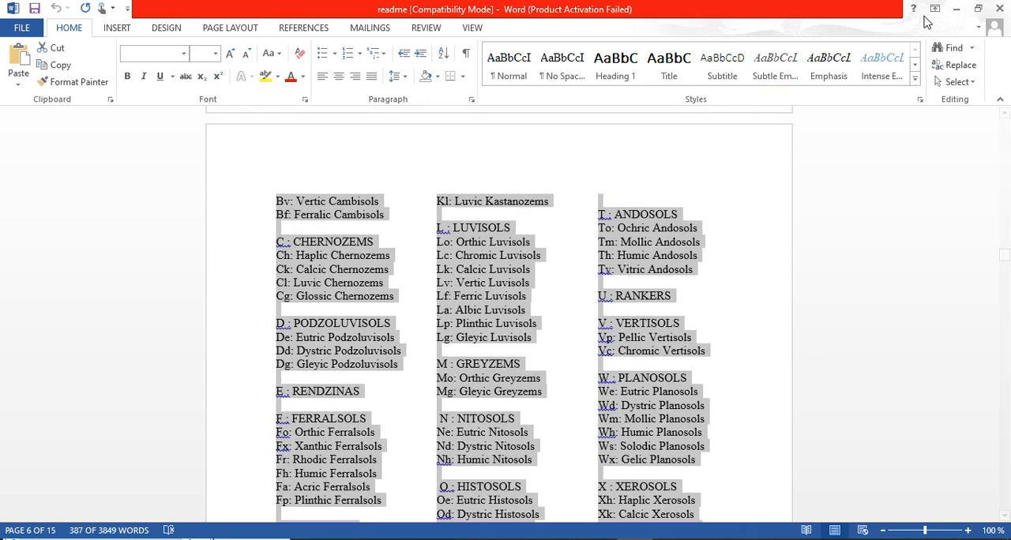
click(954, 11)
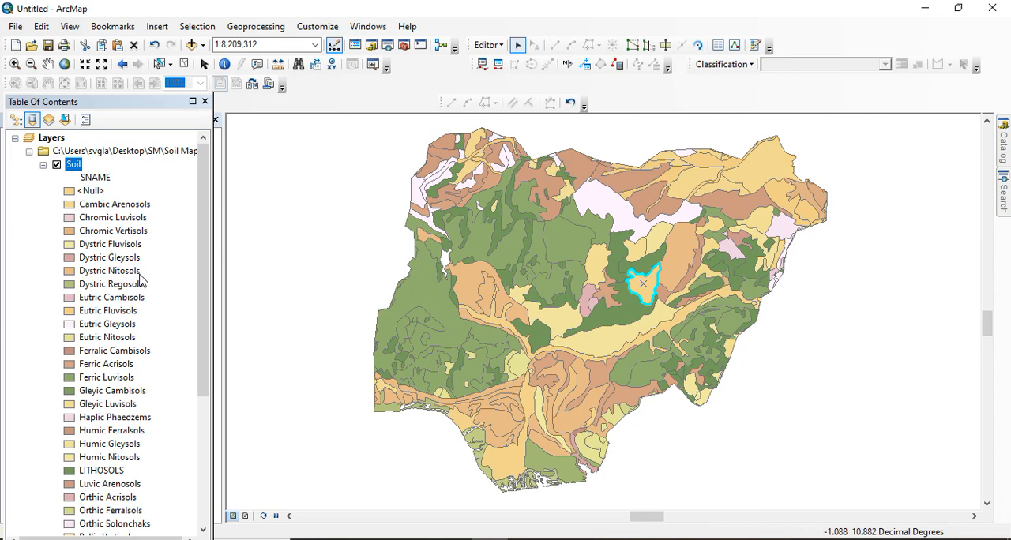
Review the Soil layer's SNAME classes in ArcMap and clear the polygon selection on the map
drag(204, 283, 196, 411)
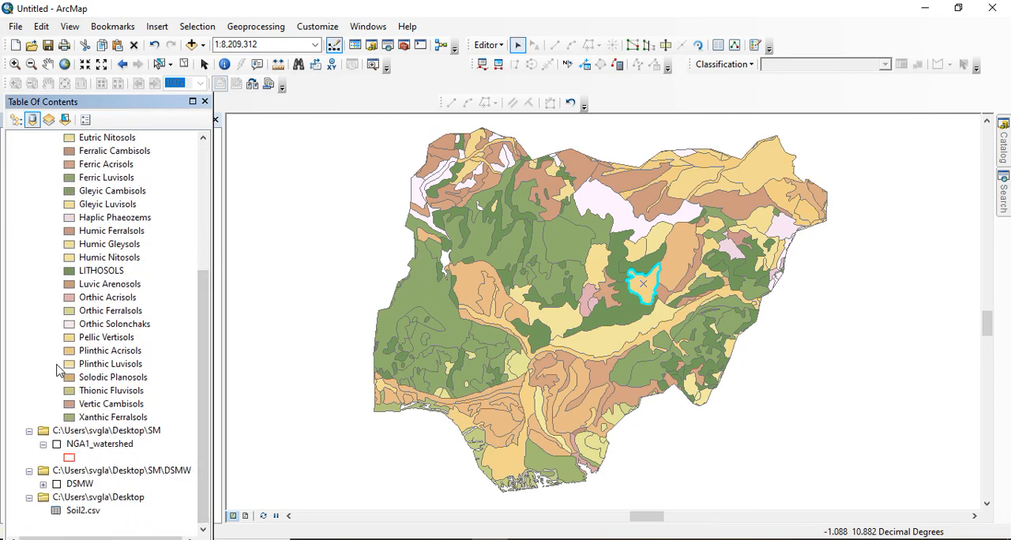
scroll(106, 228, up, 5)
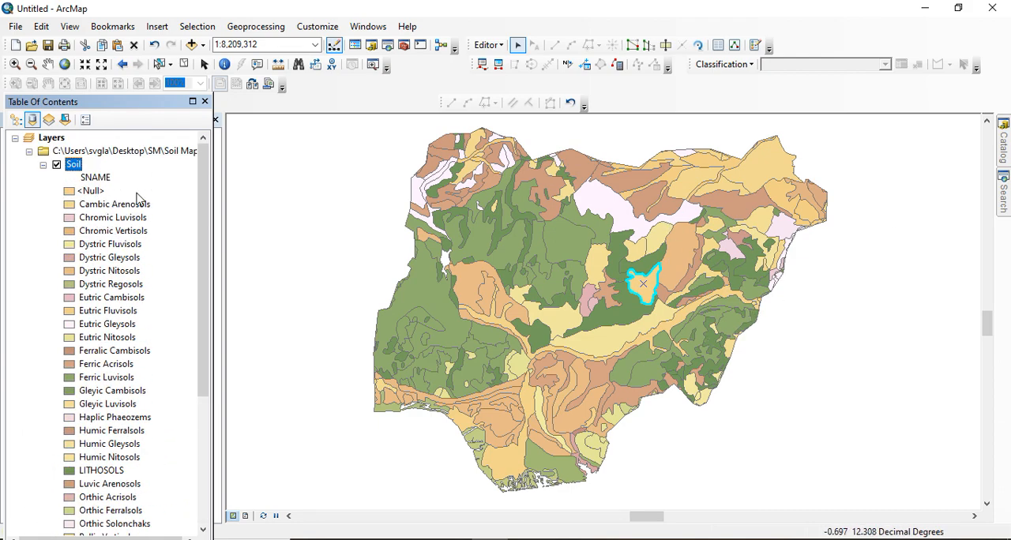
click(239, 174)
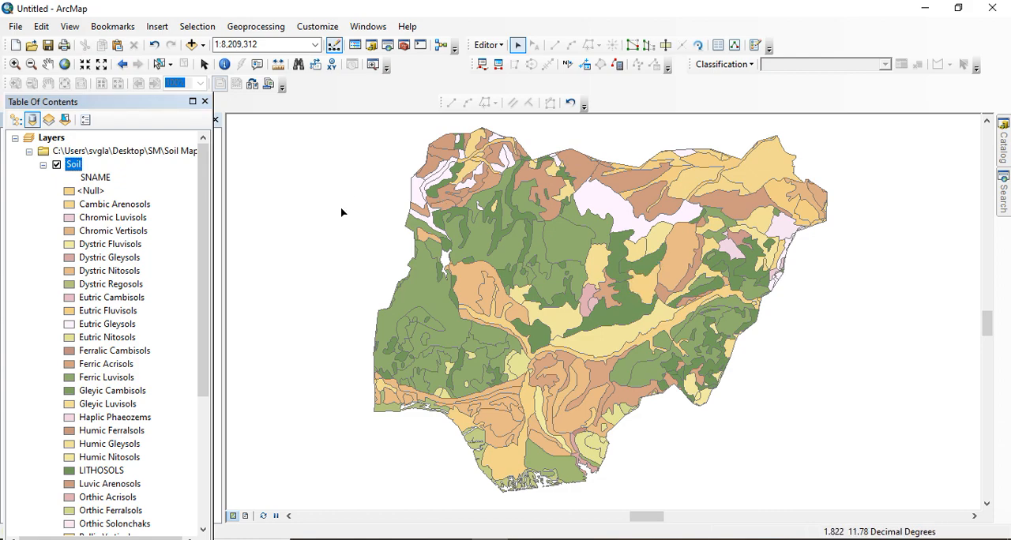
scroll(341, 212, up, 2)
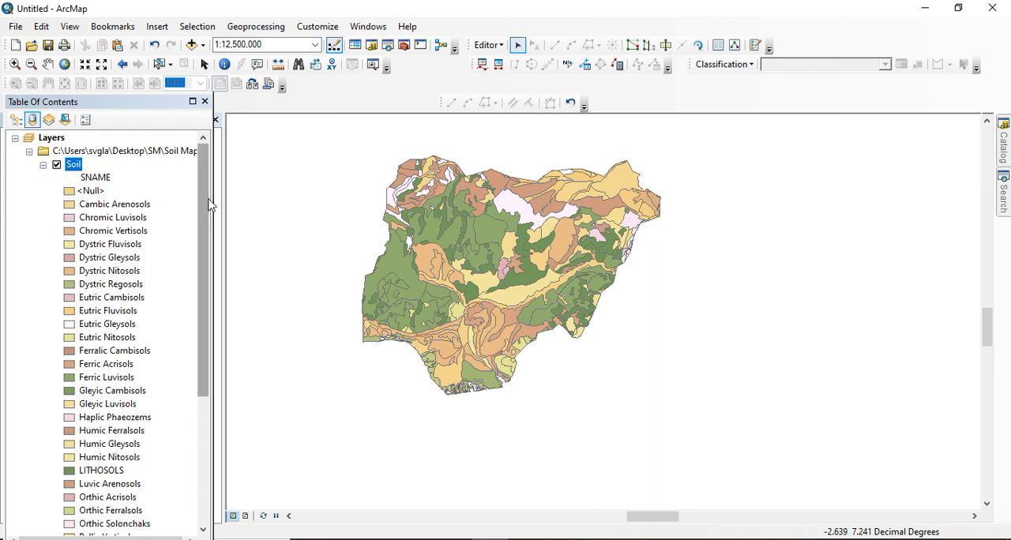
Switch to layout view and start inserting a legend that includes the Soil layer
click(246, 517)
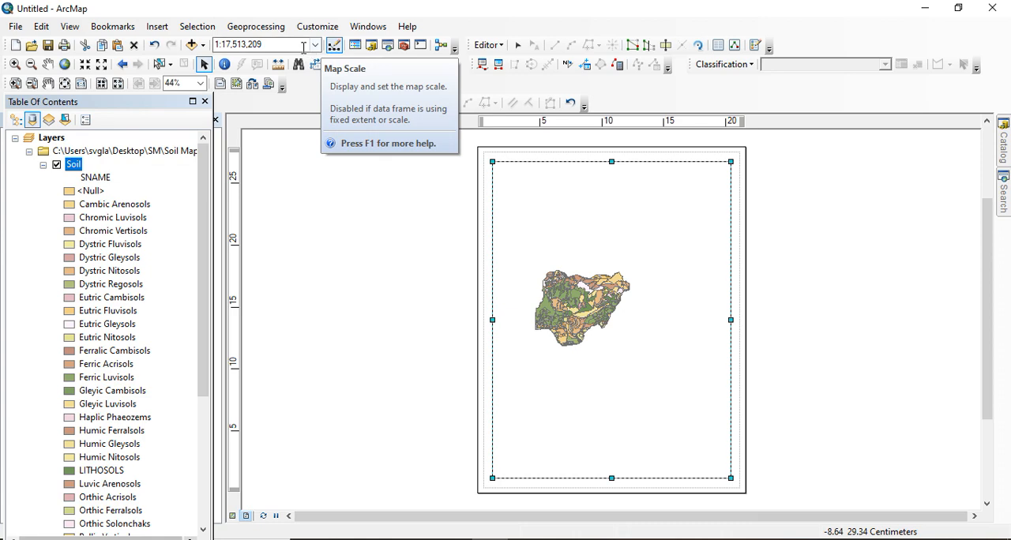
click(157, 26)
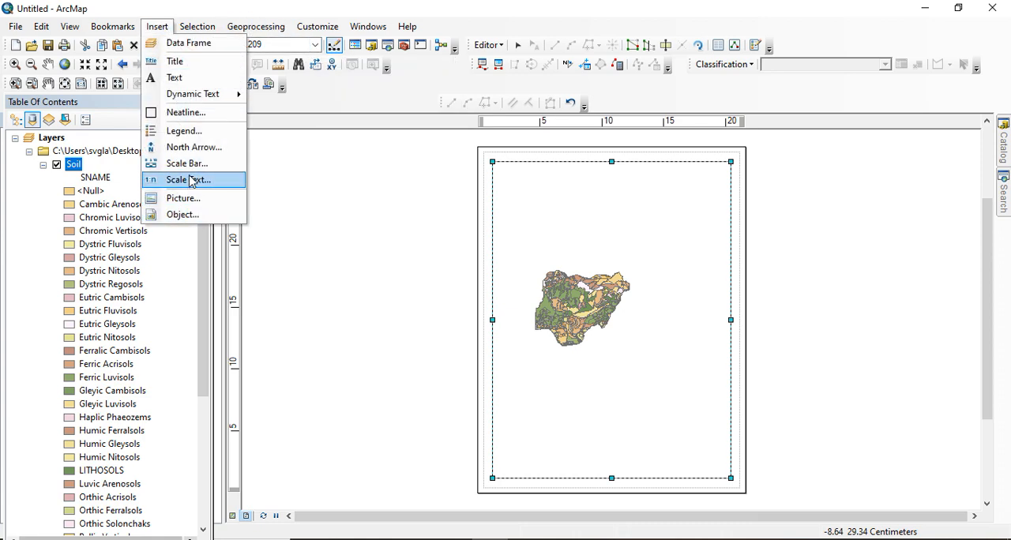
click(196, 133)
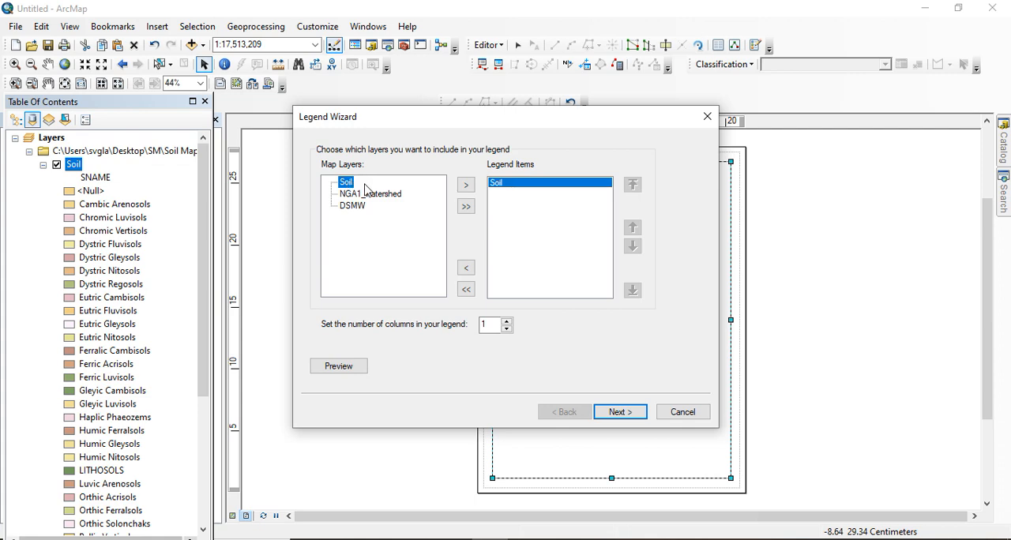
click(628, 416)
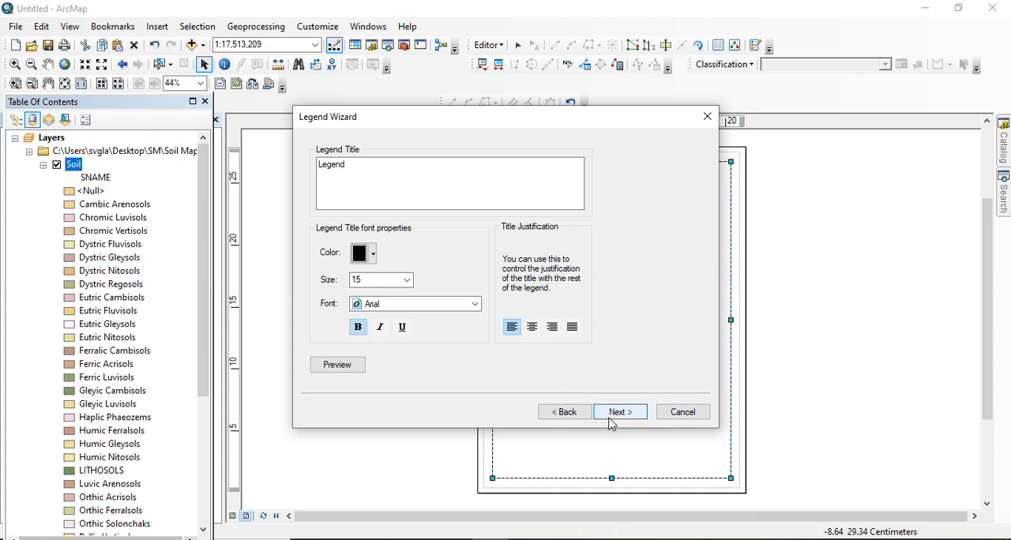
click(620, 413)
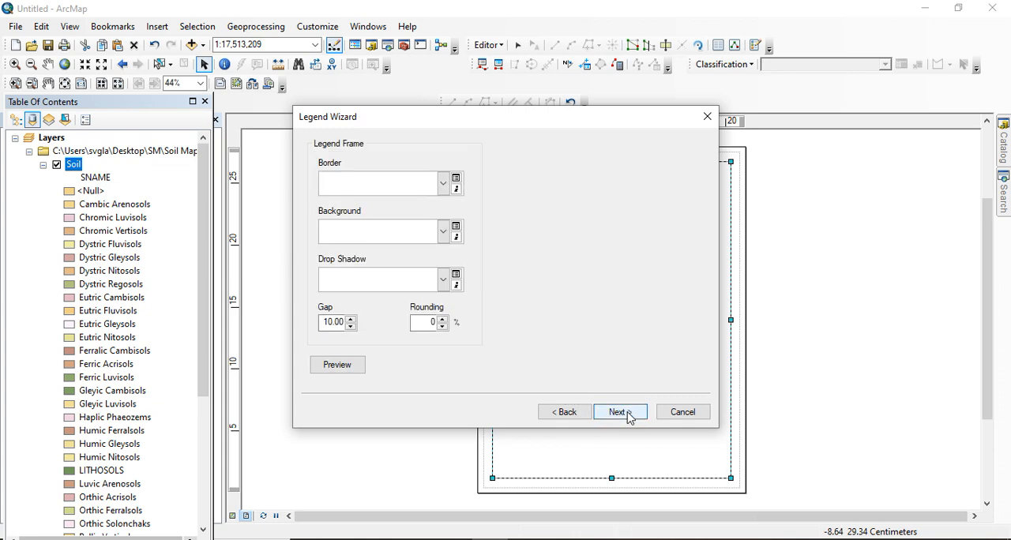
click(620, 413)
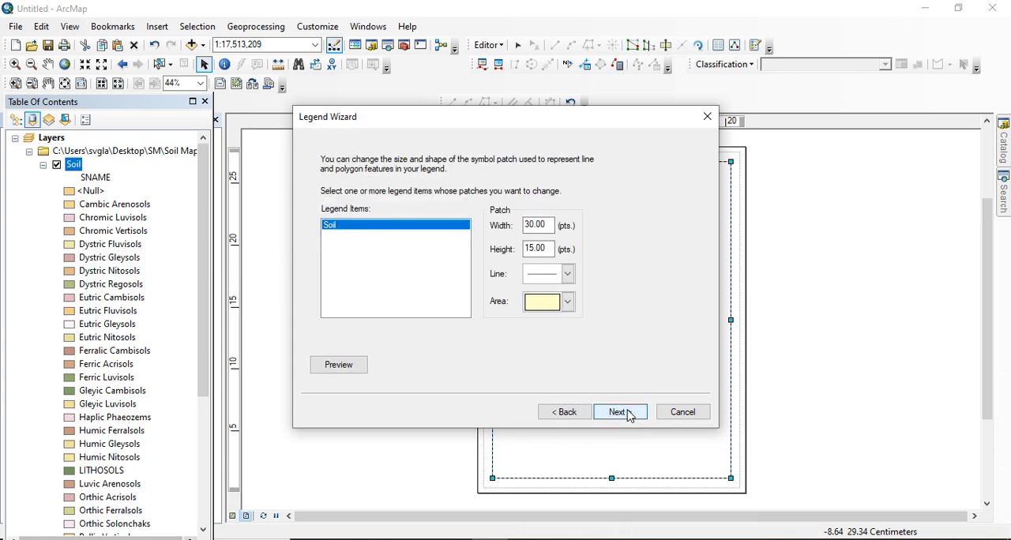
click(576, 412)
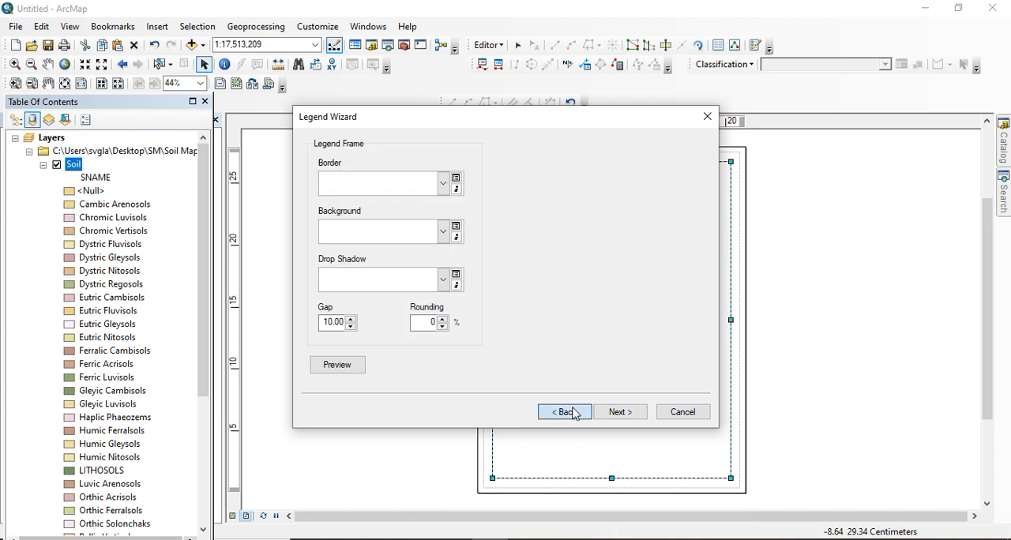
click(576, 412)
click(574, 413)
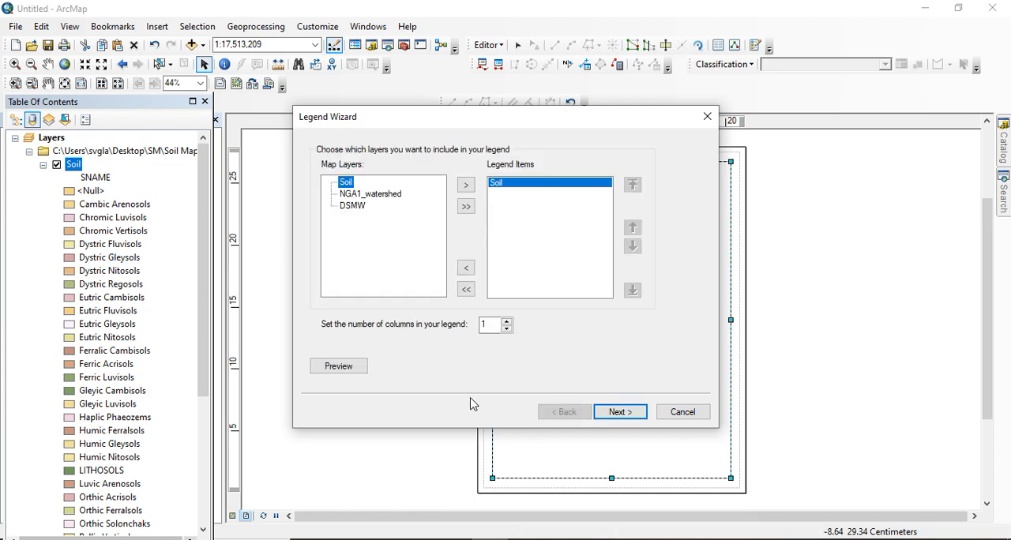
Set the Soil legend to 4 columns, keep the remaining default settings, and add it to the layout
click(507, 322)
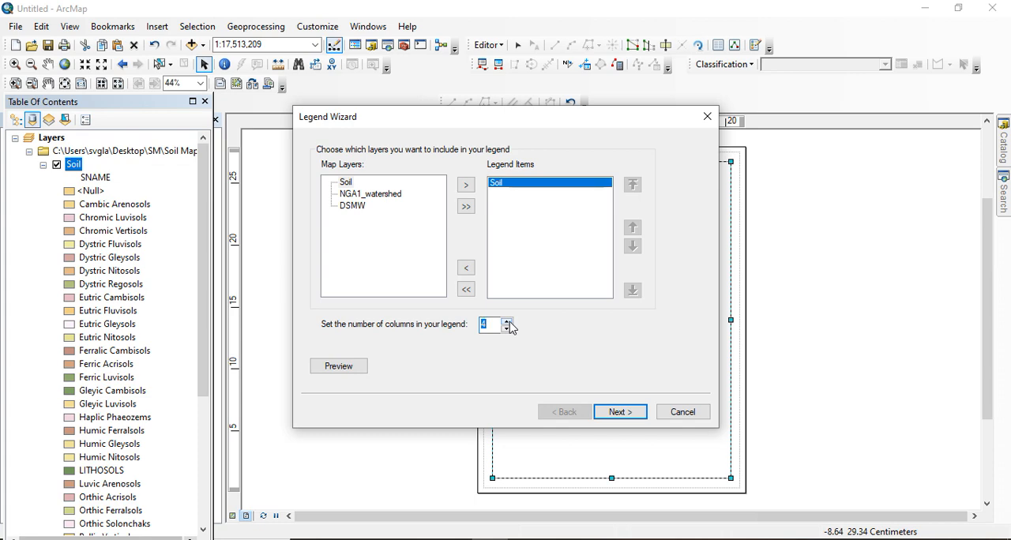
click(619, 414)
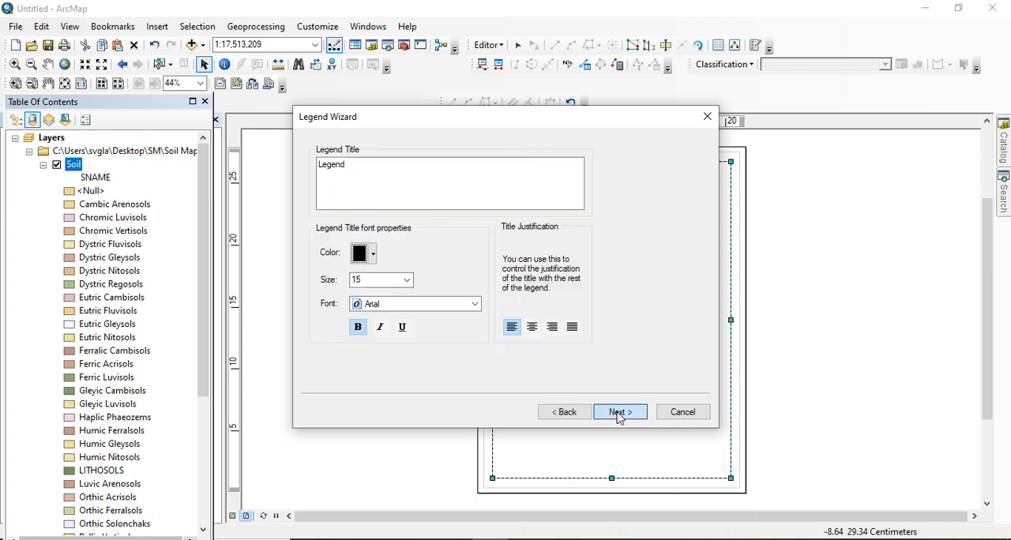
click(620, 414)
click(619, 414)
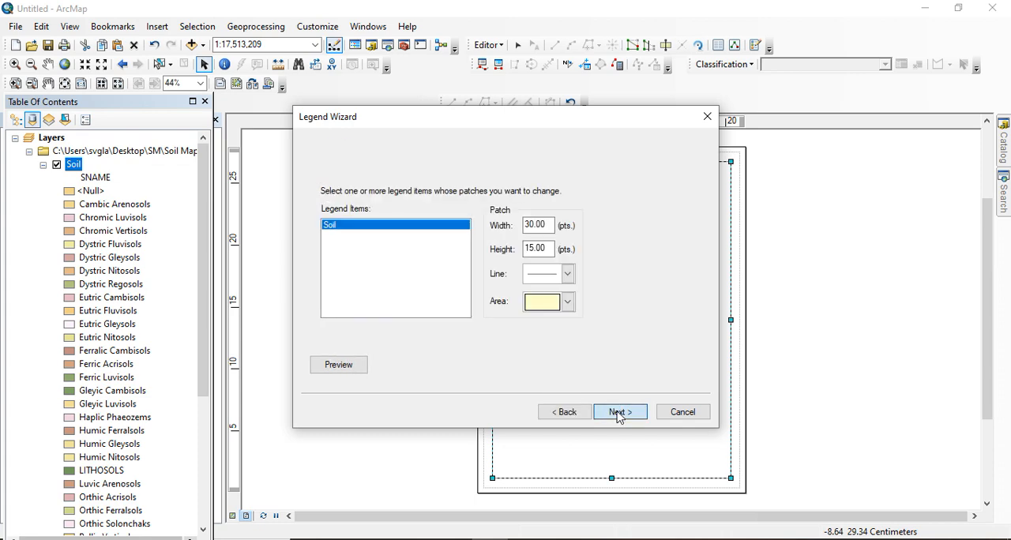
click(620, 412)
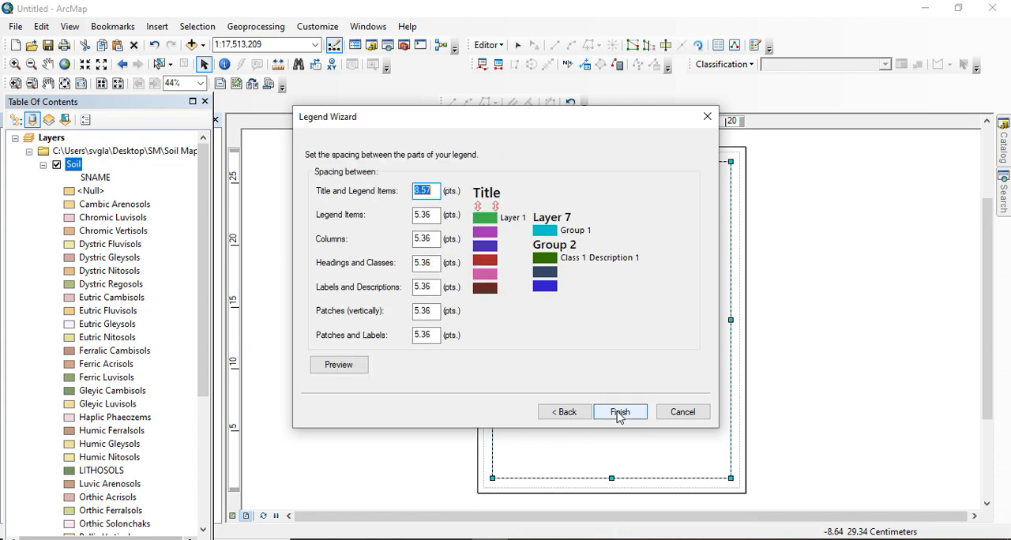
click(620, 414)
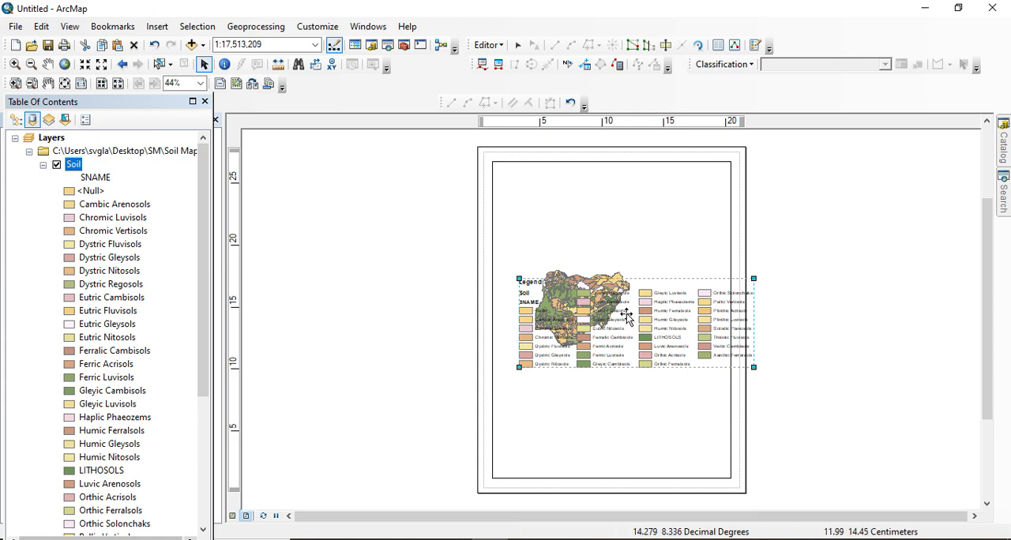
Move the legend below the Nigeria soil map on the layout page and deselect it
drag(626, 316, 617, 345)
mouse_move(663, 316)
mouse_down()
mouse_move(634, 389)
mouse_move(648, 384)
mouse_up()
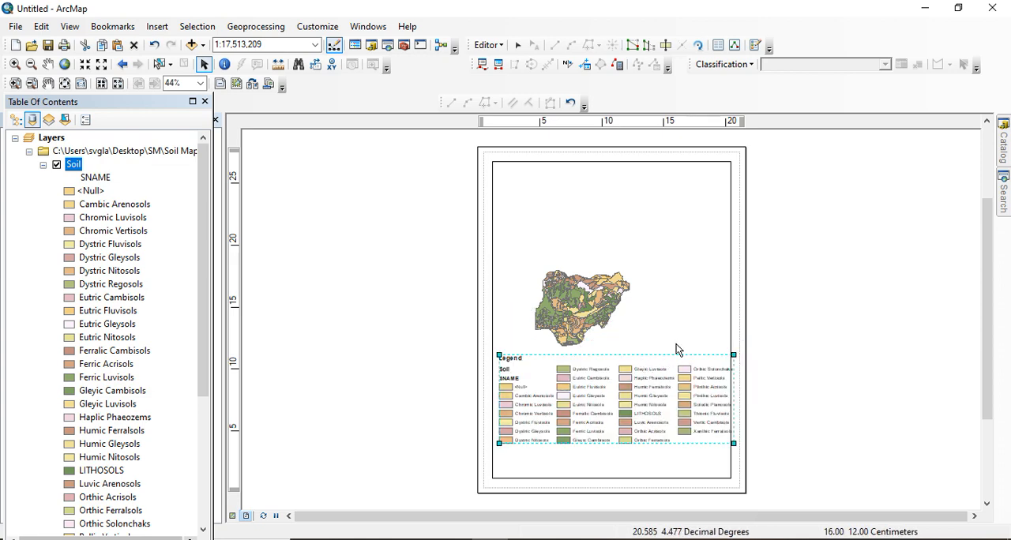
click(775, 343)
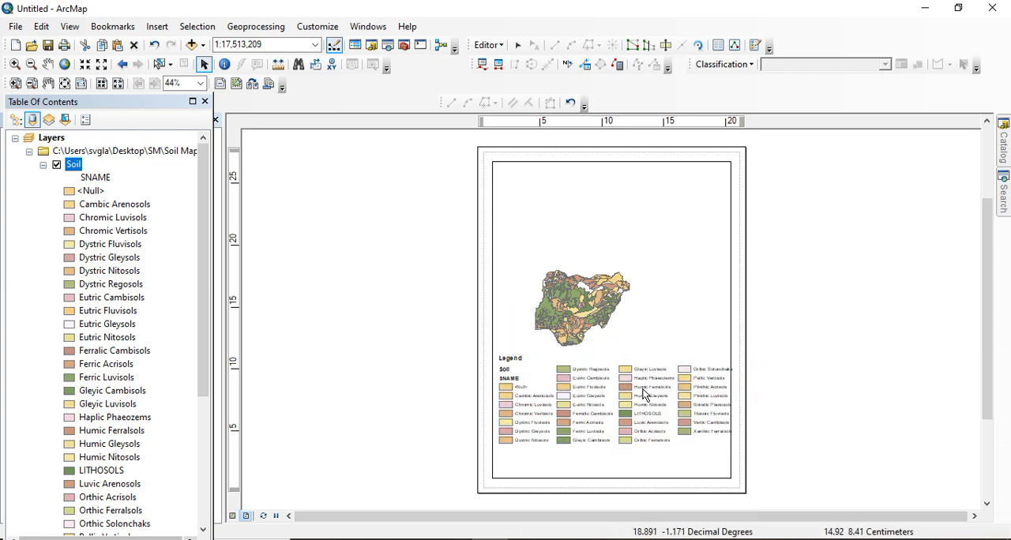
scroll(580, 399, down, 2)
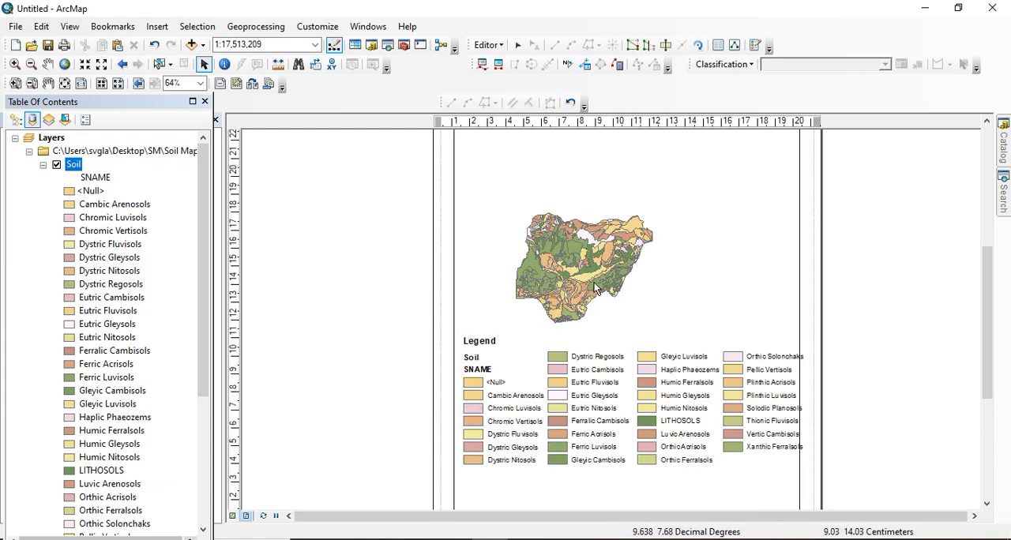
scroll(682, 268, up, 3)
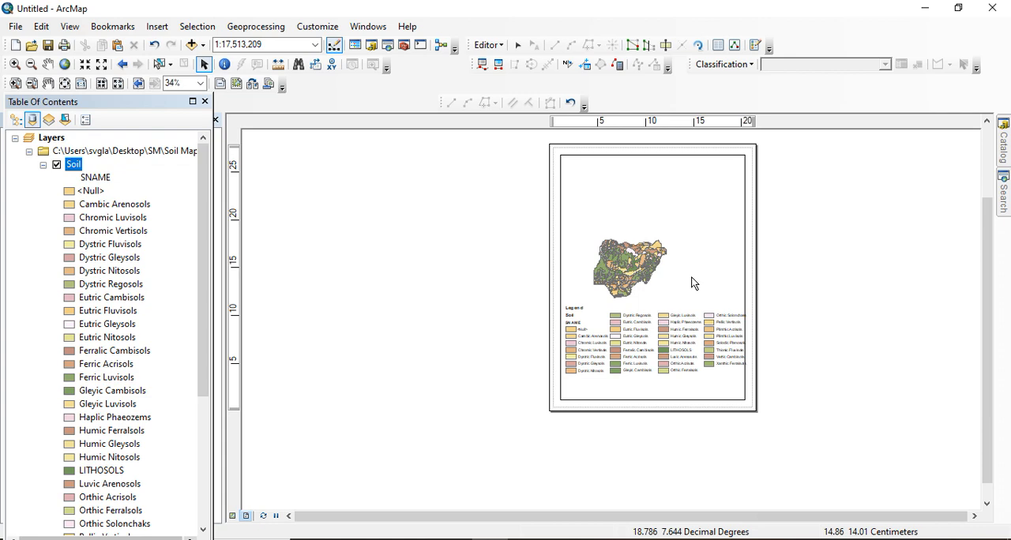
click(168, 28)
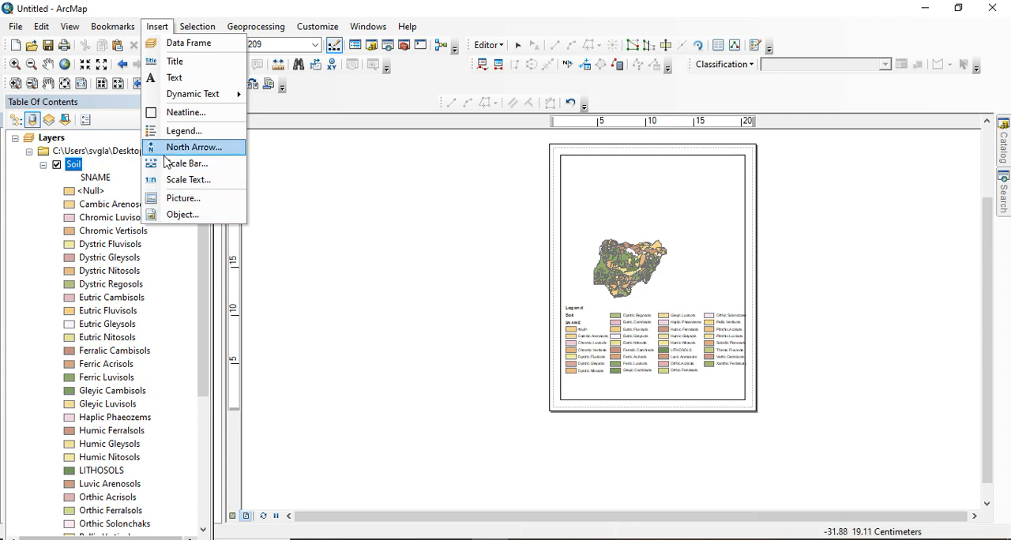
click(369, 193)
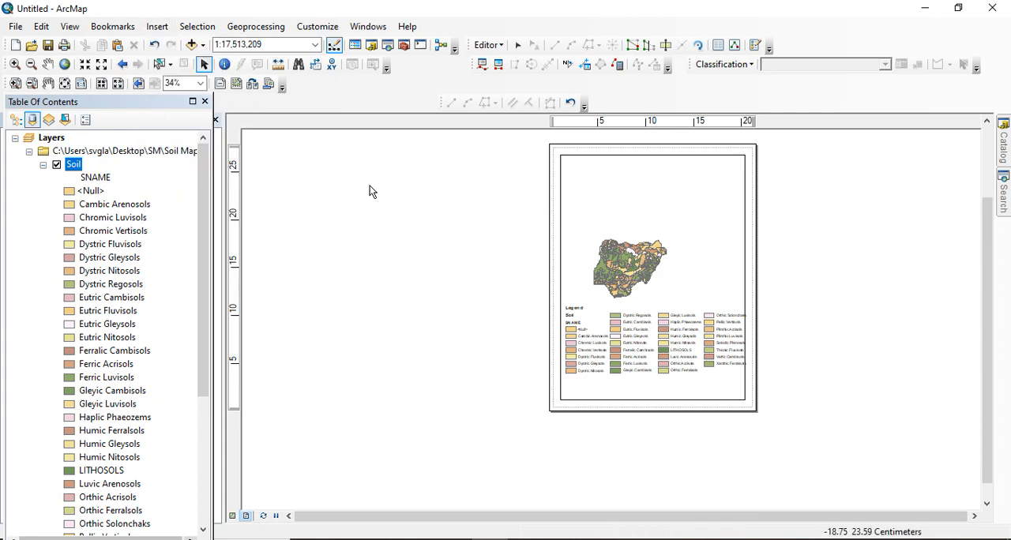
Open the attribute table of the Soil layer
right_click(76, 164)
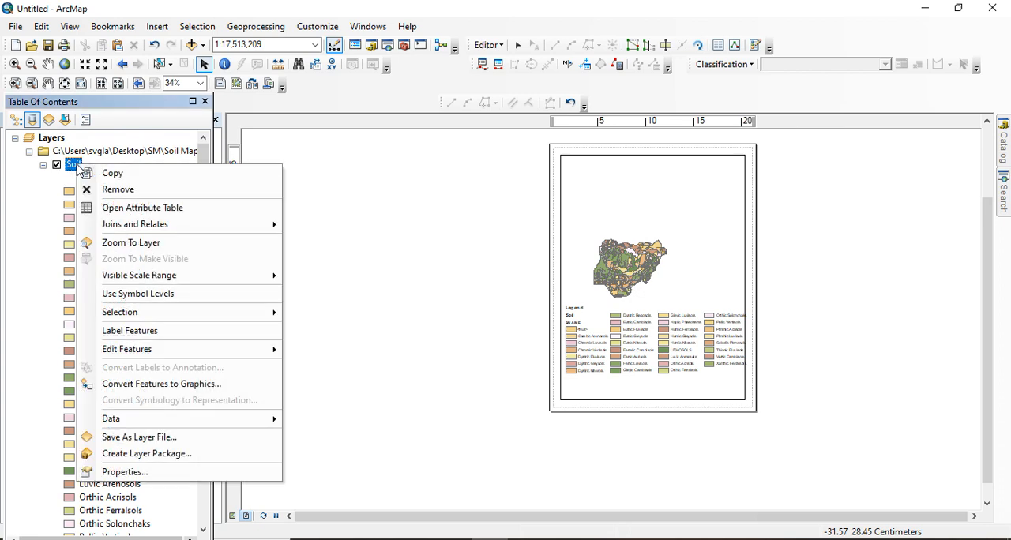
click(152, 210)
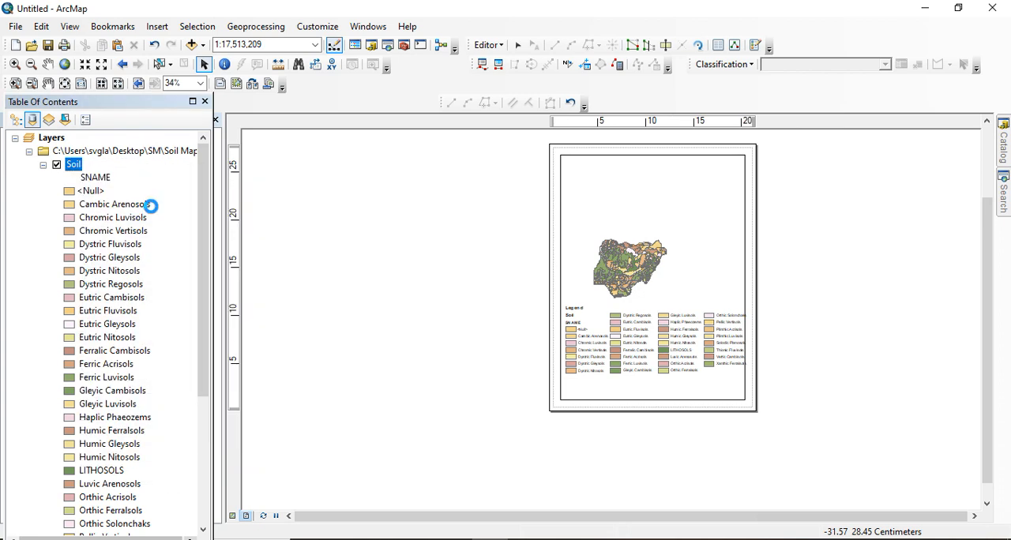
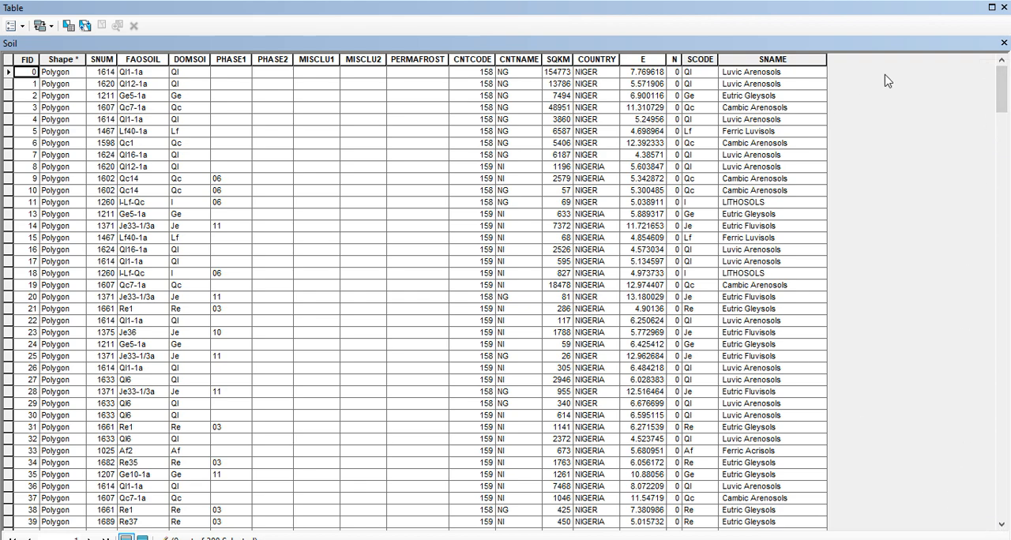
Close the Soil attribute table and examine the map and its legend up close on the layout page
click(1004, 43)
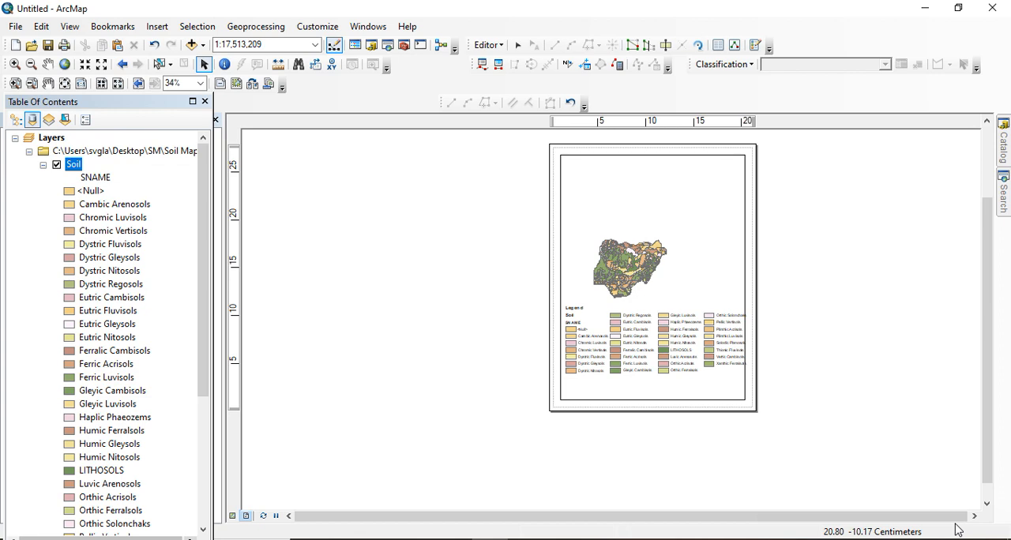
scroll(729, 342, down, 3)
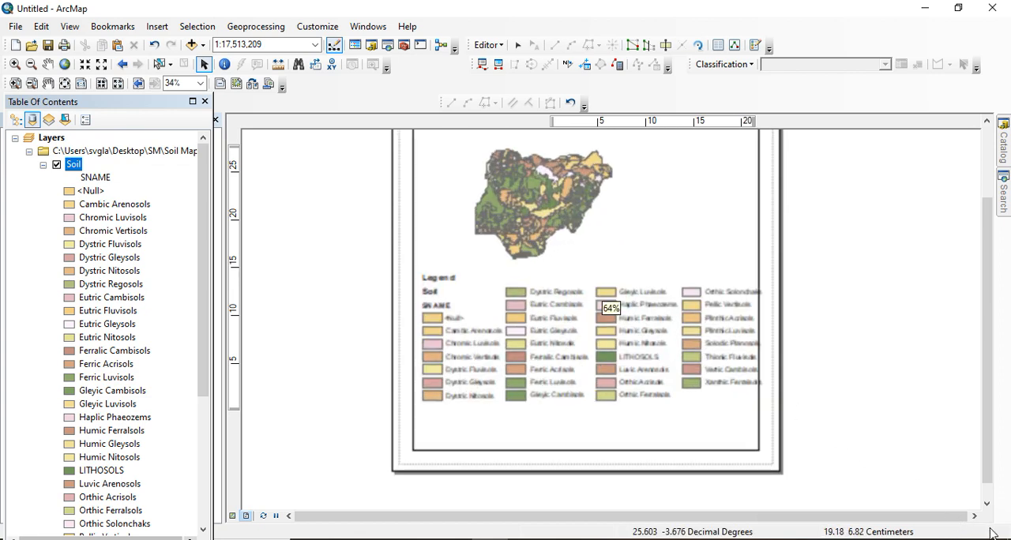